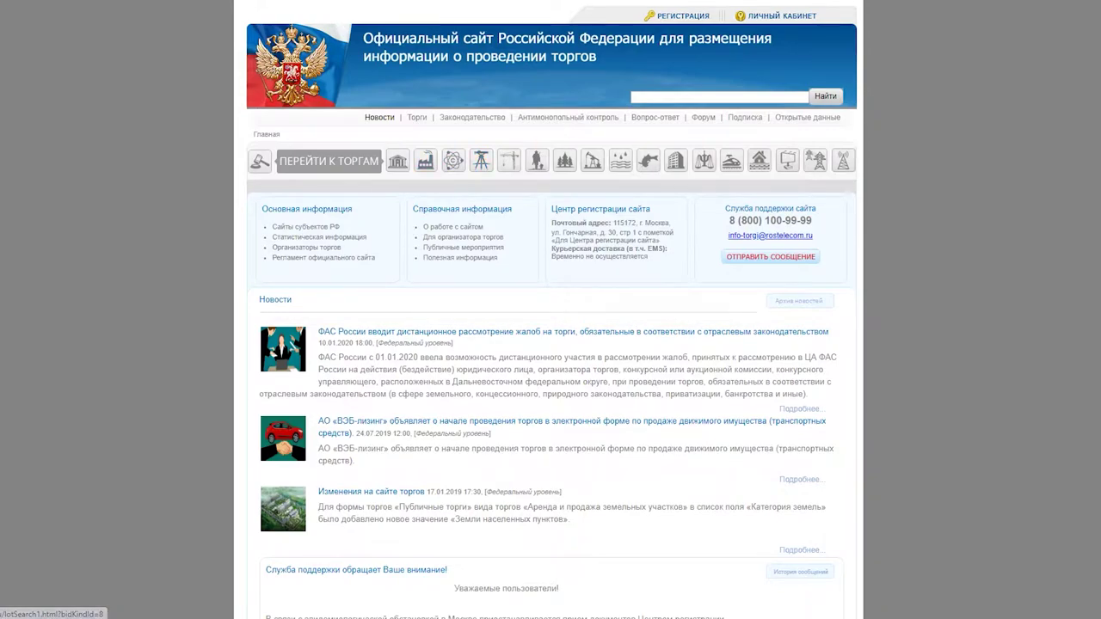
Limit the state and municipal property lease lots to those in the «В процессе подачи заявок» stage and check the lot count
mouse_move(417, 117)
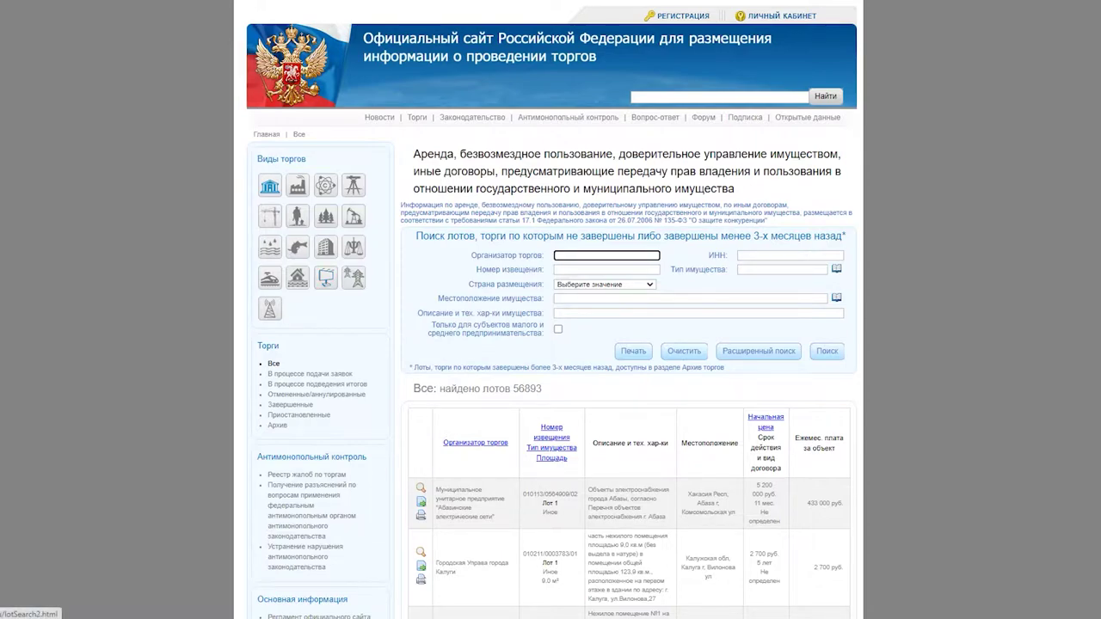
left_click(327, 374)
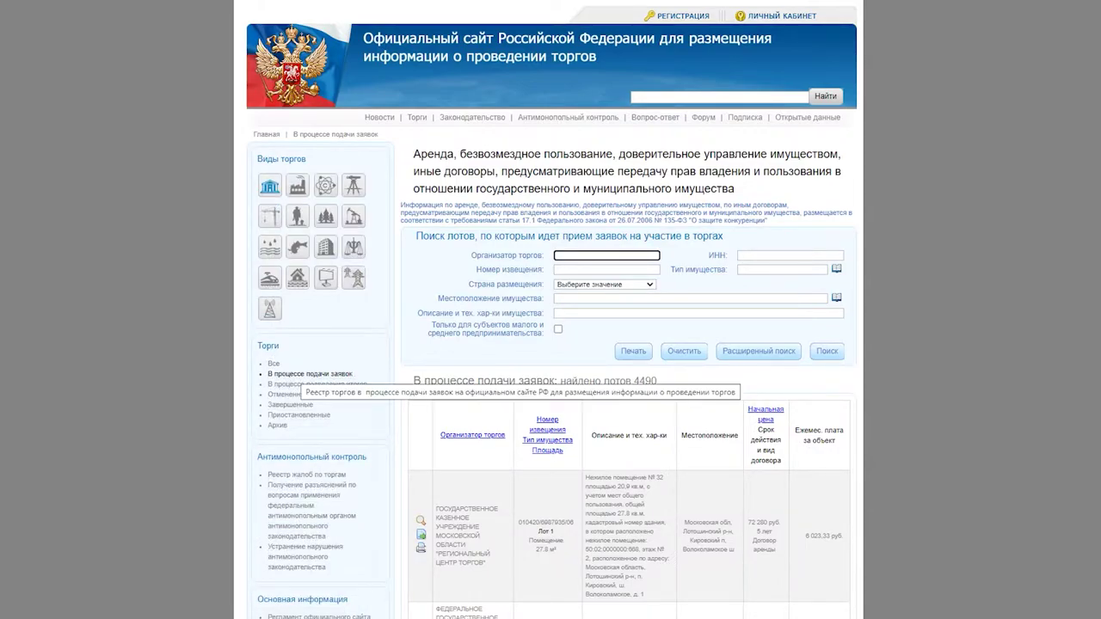
left_click_drag(413, 381, 656, 381)
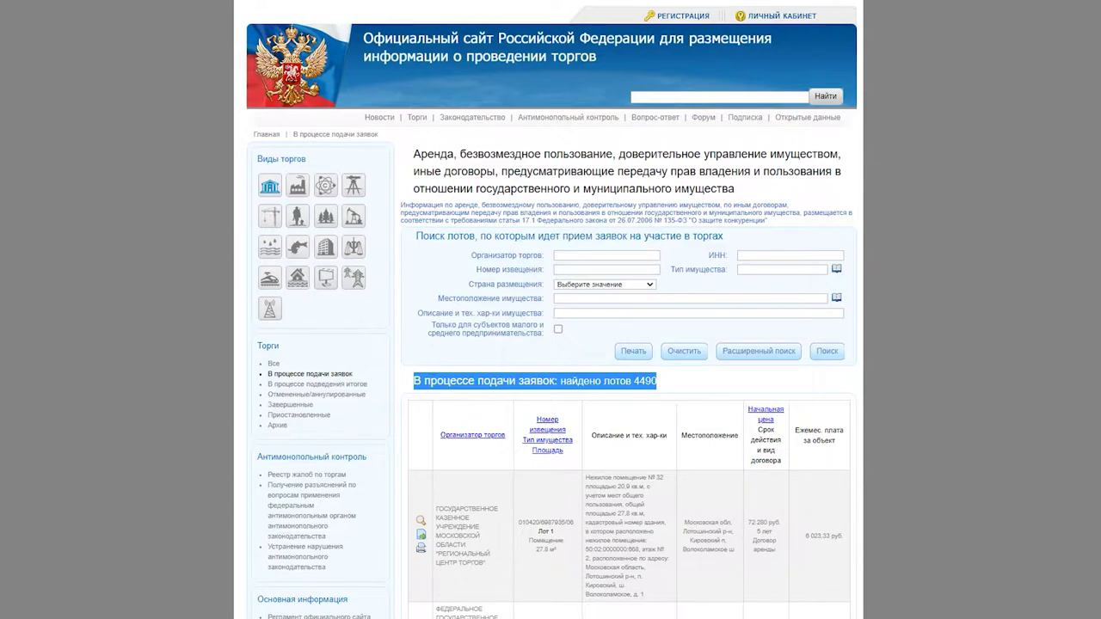
left_click(657, 381)
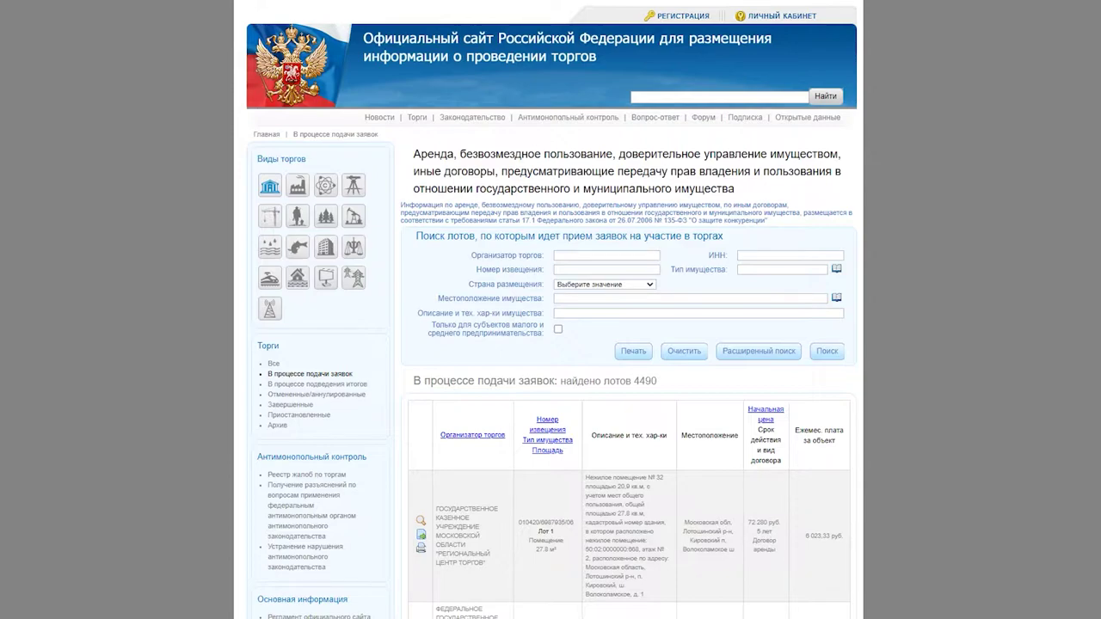
left_click_drag(657, 381, 570, 381)
left_click(571, 382)
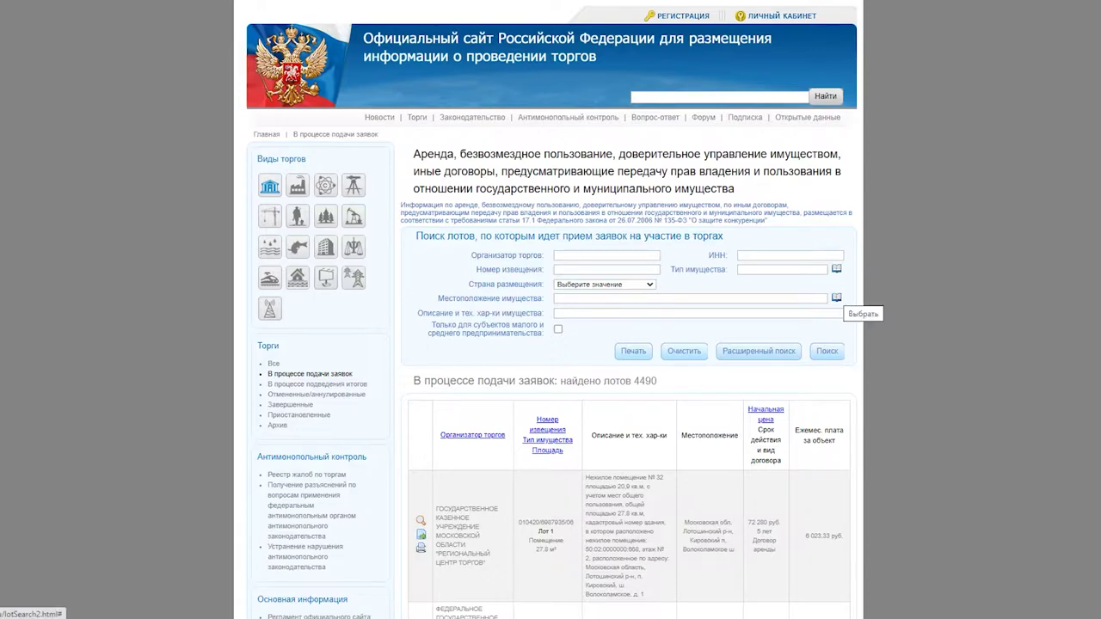
Set the property location to «Томская (обл)» and run the lot search
left_click(836, 298)
left_click(618, 241)
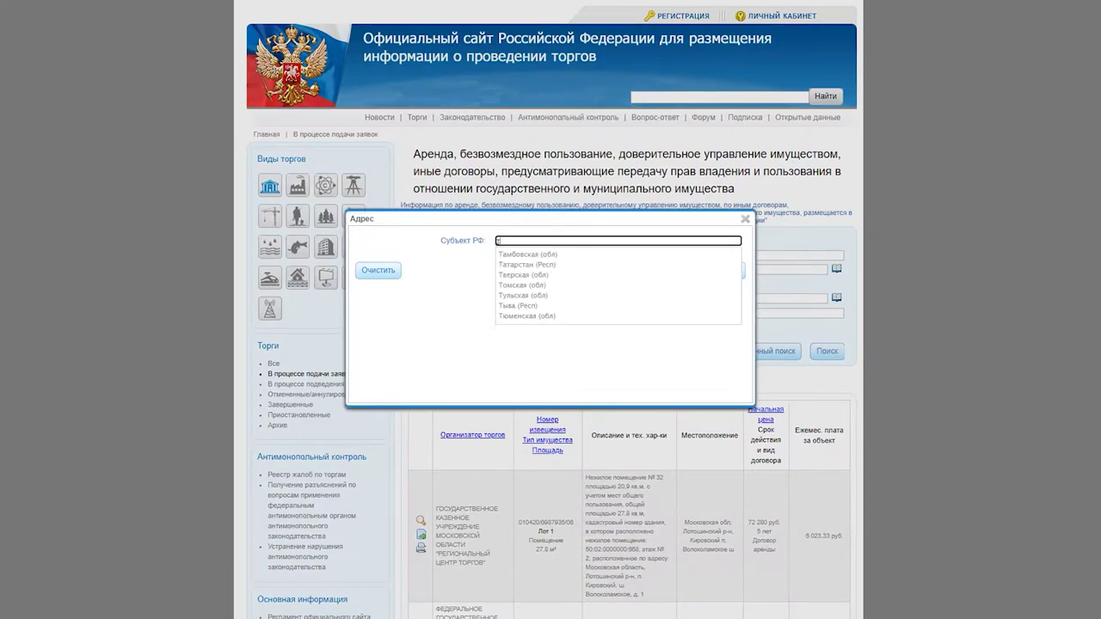
key("Down")
key("Down")
key("Down")
key("Down")
key("Return")
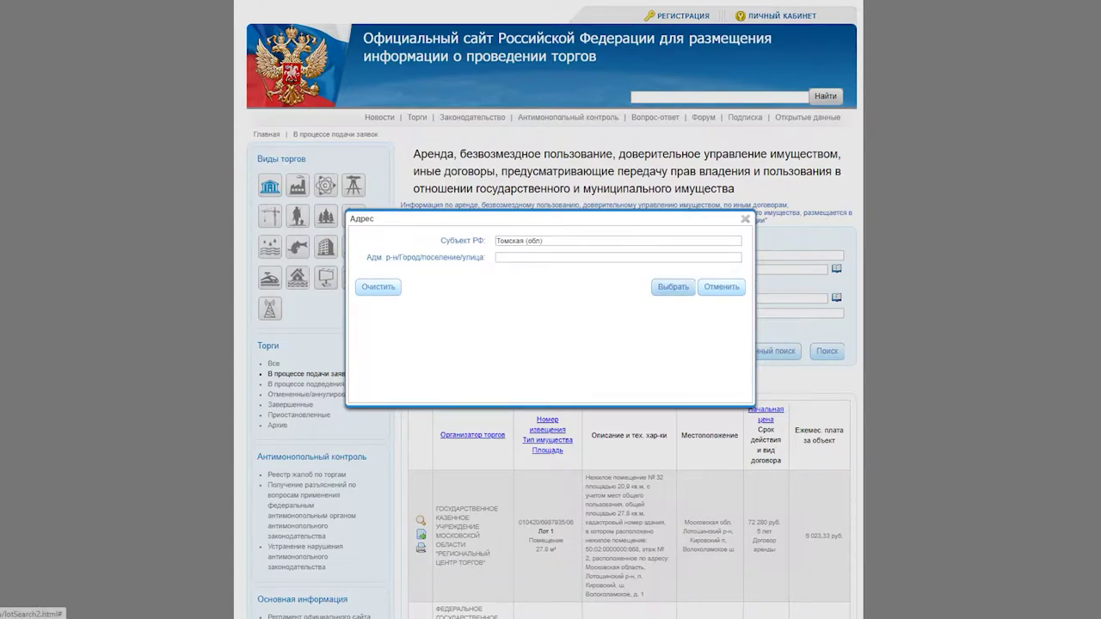
left_click(673, 287)
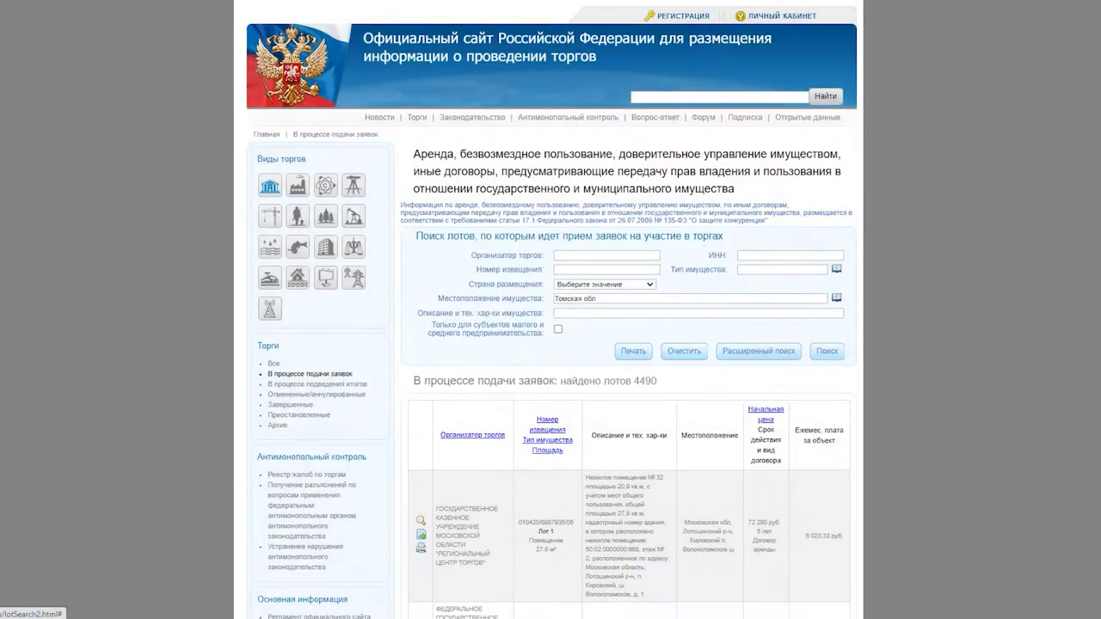
left_click(826, 351)
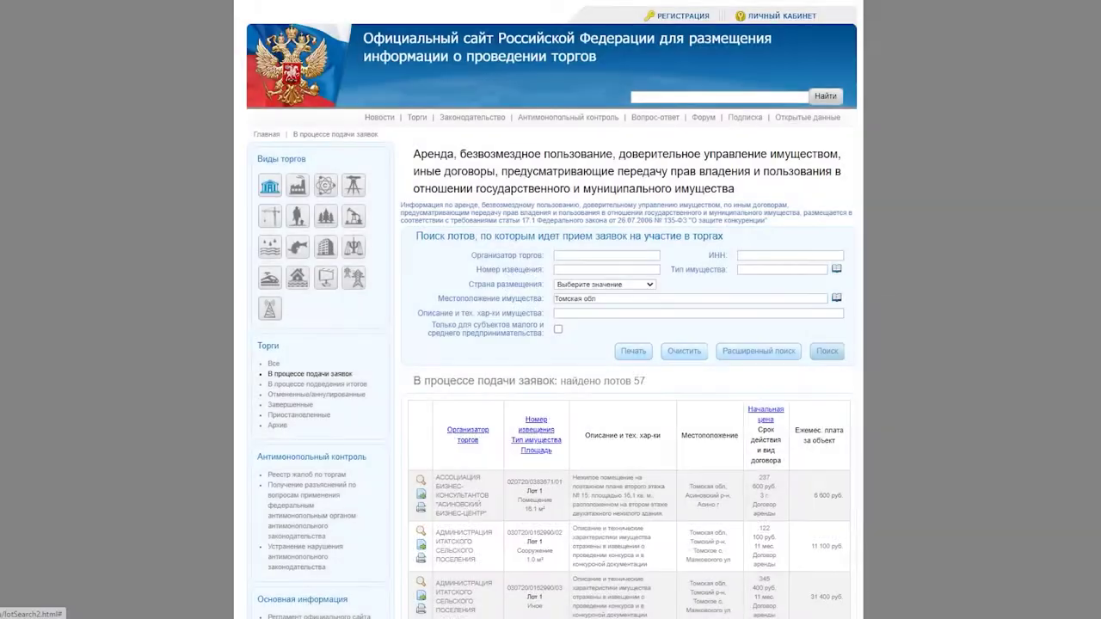
Check the lot count for the Tomsk region and look through the listed lots
left_click_drag(413, 381, 646, 382)
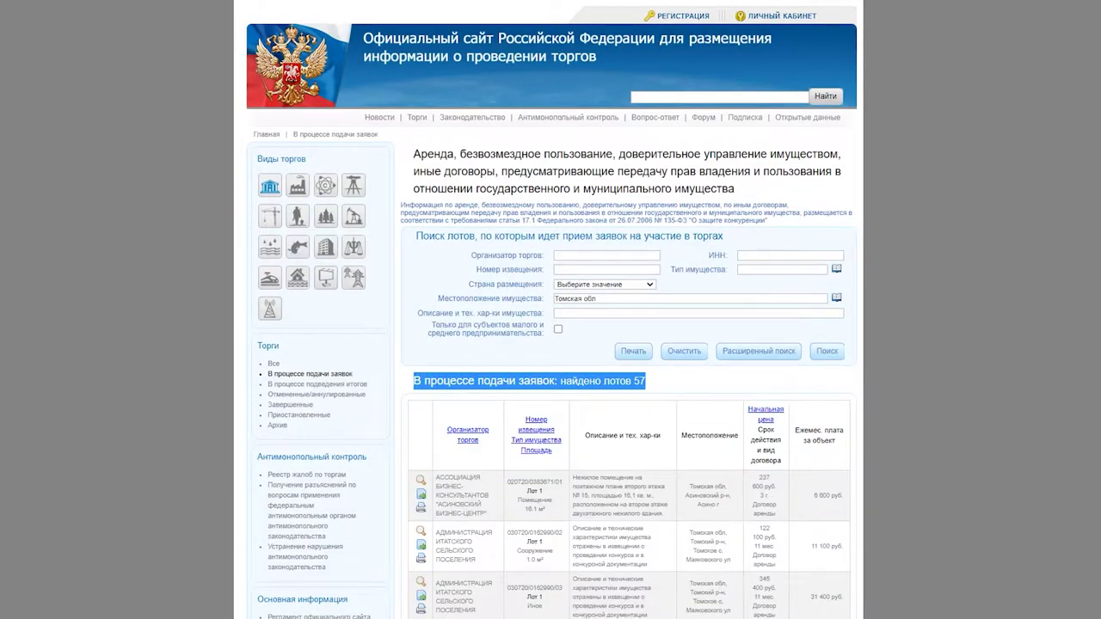
left_click(645, 381)
scroll(548, 344, "down", 2)
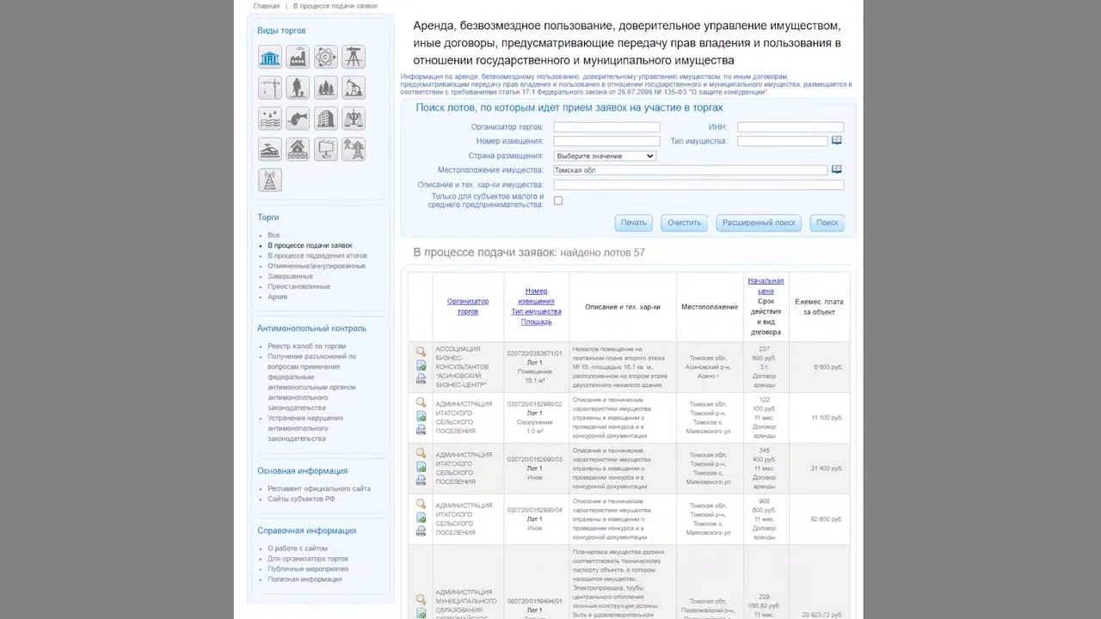
scroll(548, 344, "up", 2)
scroll(550, 344, "down", 5)
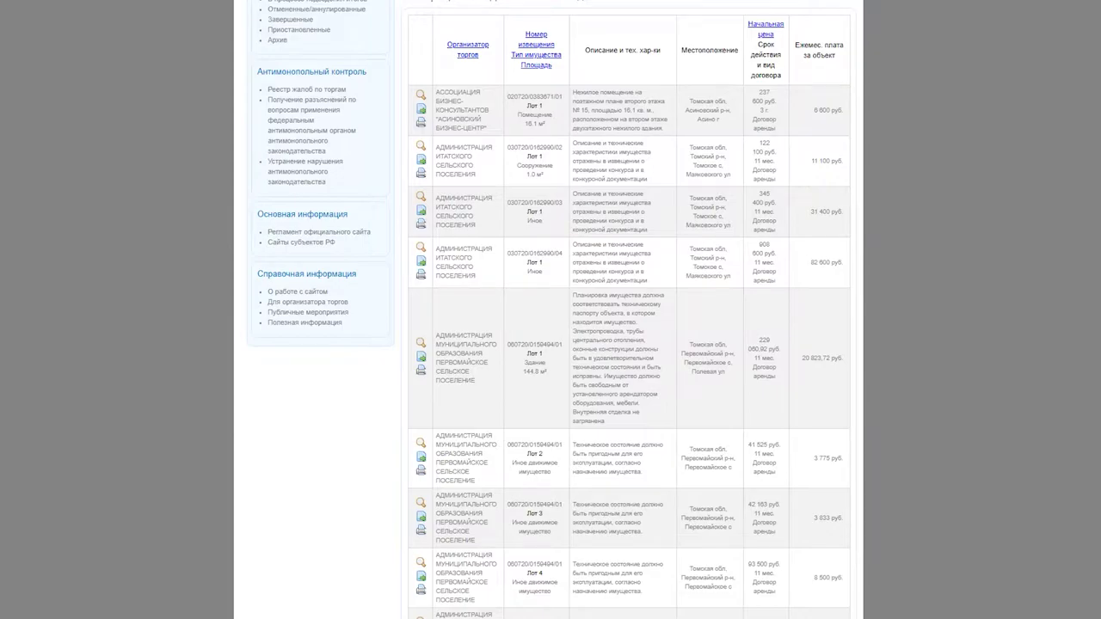
scroll(551, 344, "down", 3)
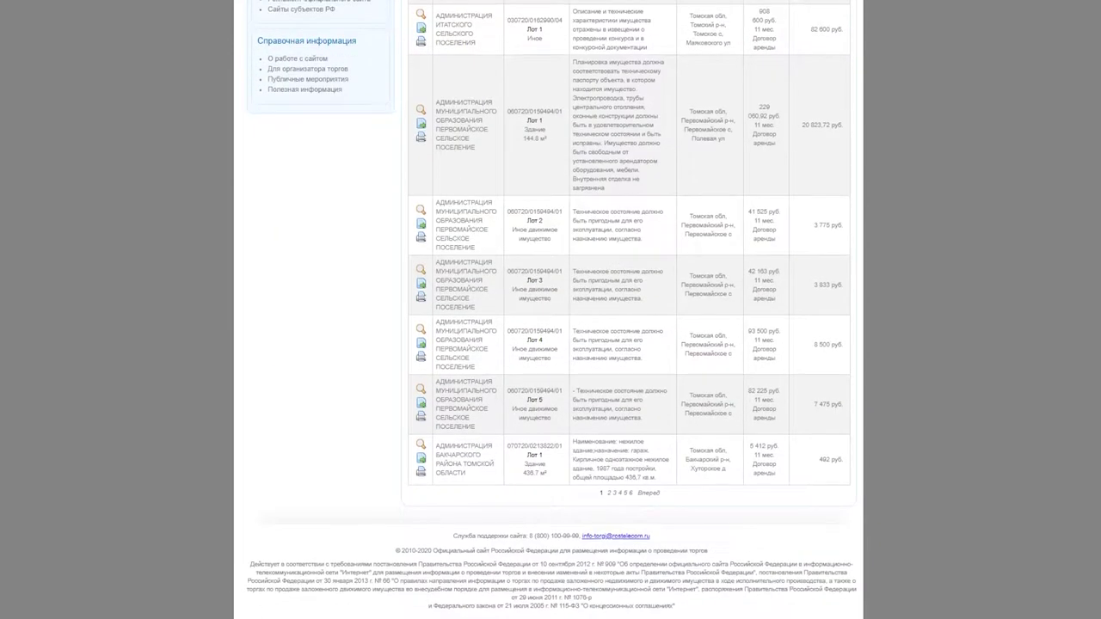
scroll(551, 344, "up", 4)
scroll(551, 344, "up", 5)
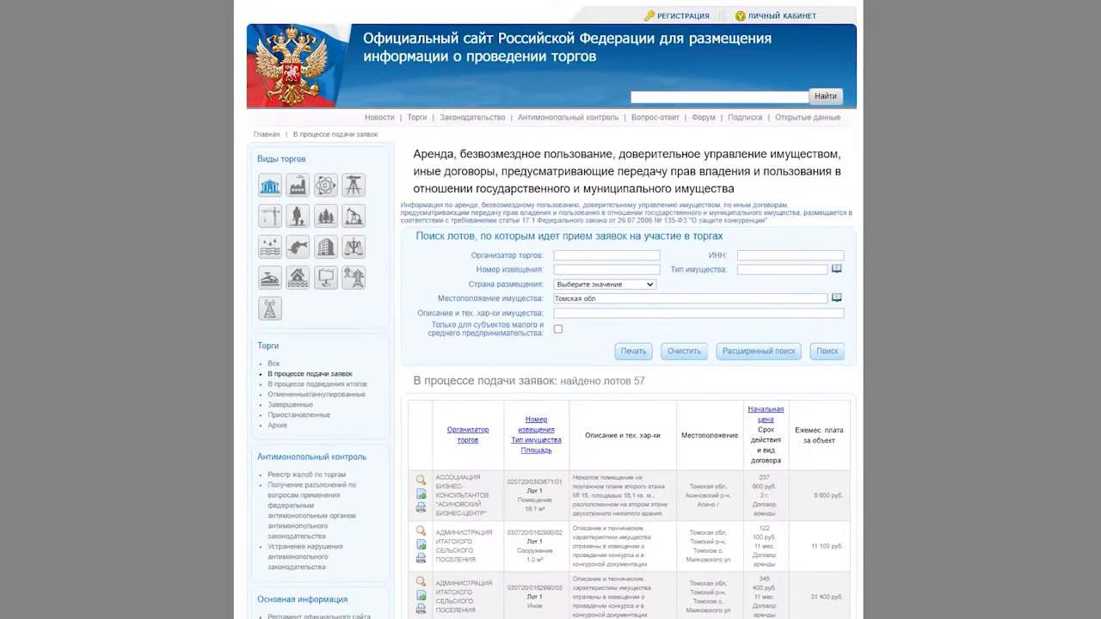
scroll(550, 344, "down", 2)
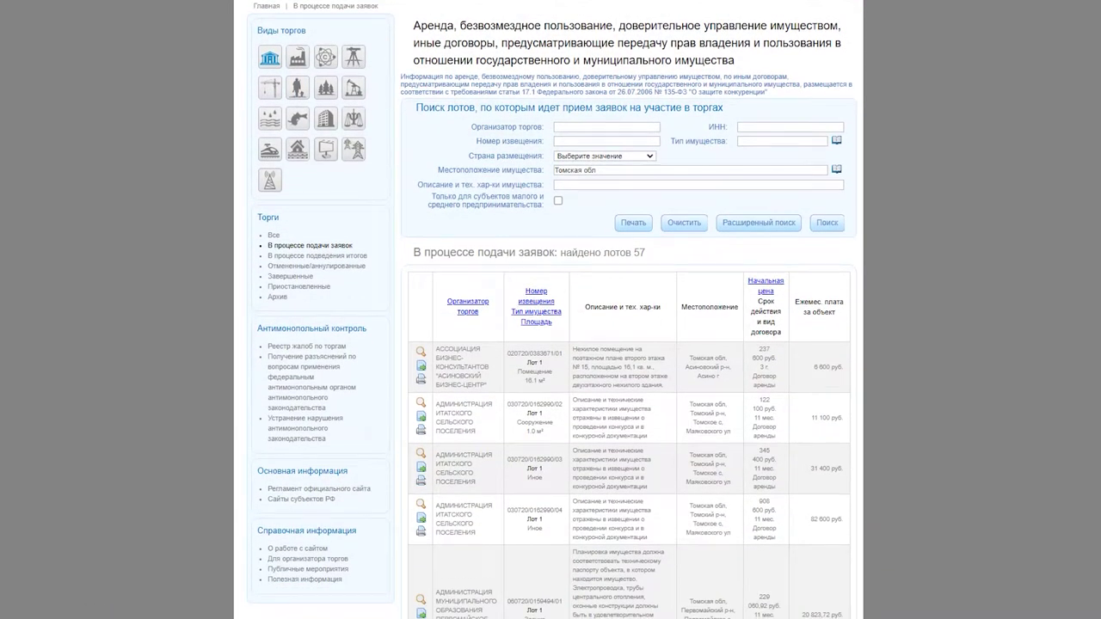
scroll(550, 344, "down", 2)
scroll(550, 344, "up", 3)
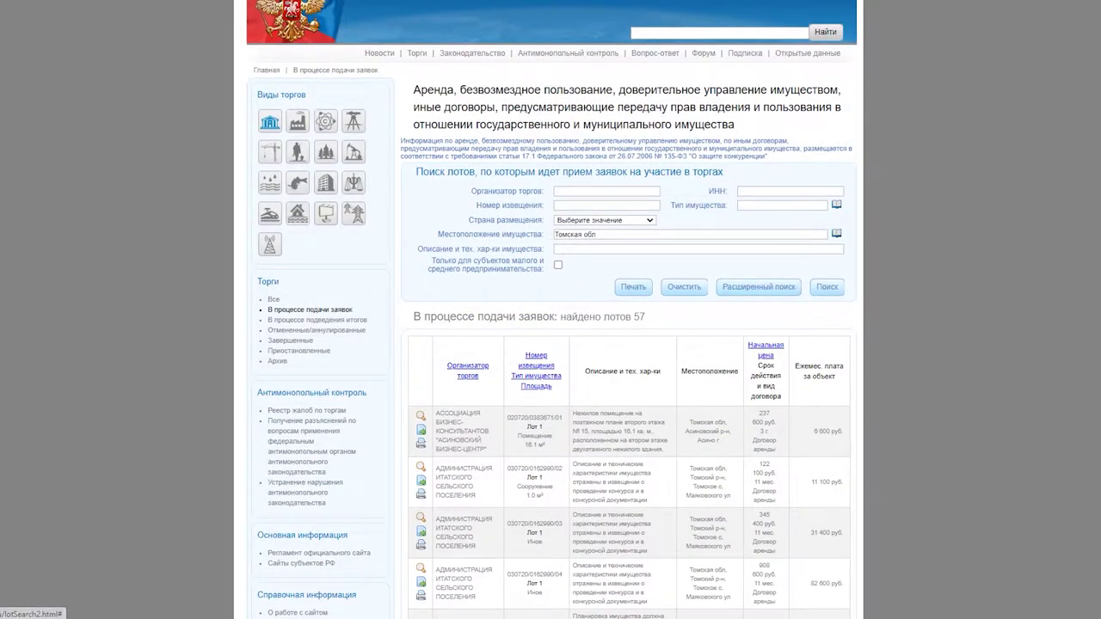
Open the advanced lot search form and look over its organizer, notice and property filters
left_click(759, 287)
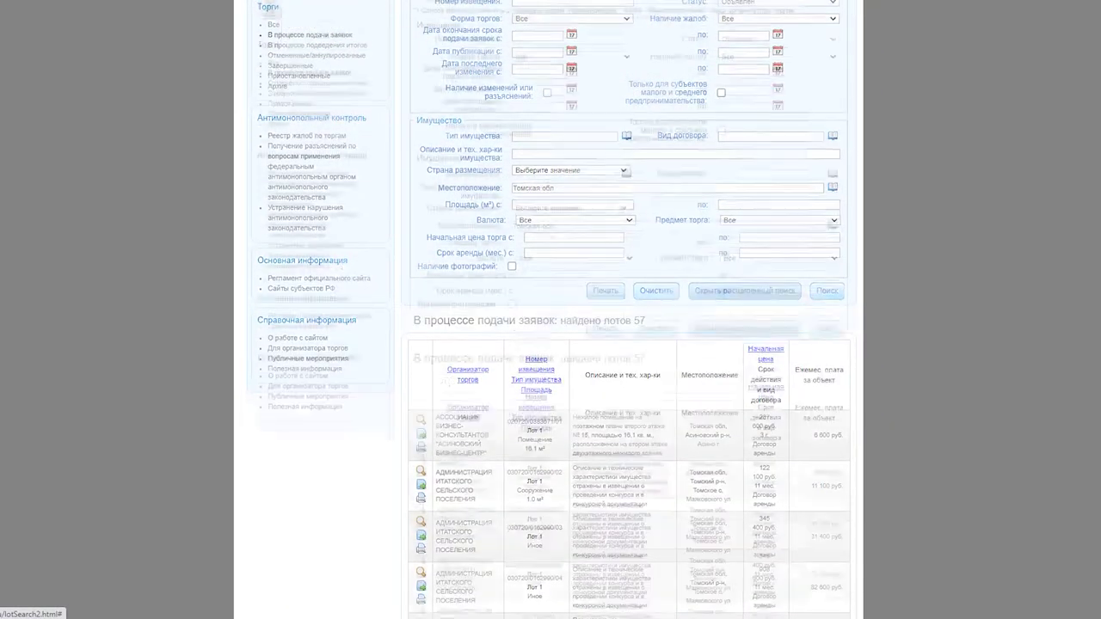
scroll(550, 310, "up", 4)
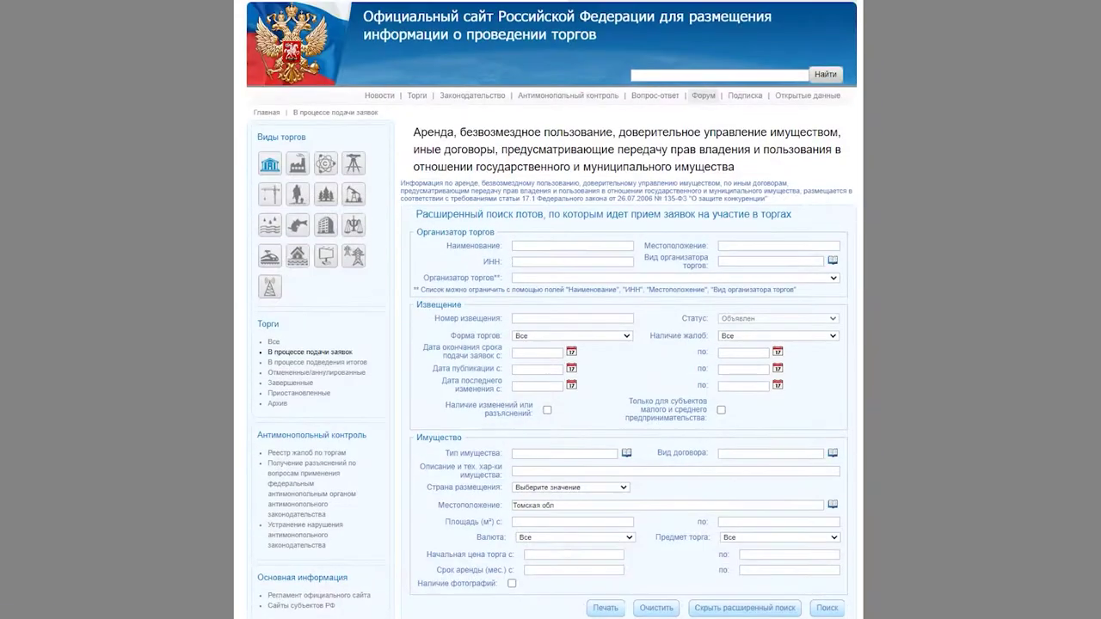
scroll(551, 310, "down", 1)
scroll(551, 309, "up", 1)
scroll(550, 310, "down", 1)
scroll(551, 310, "up", 1)
scroll(551, 309, "down", 1)
scroll(550, 310, "up", 1)
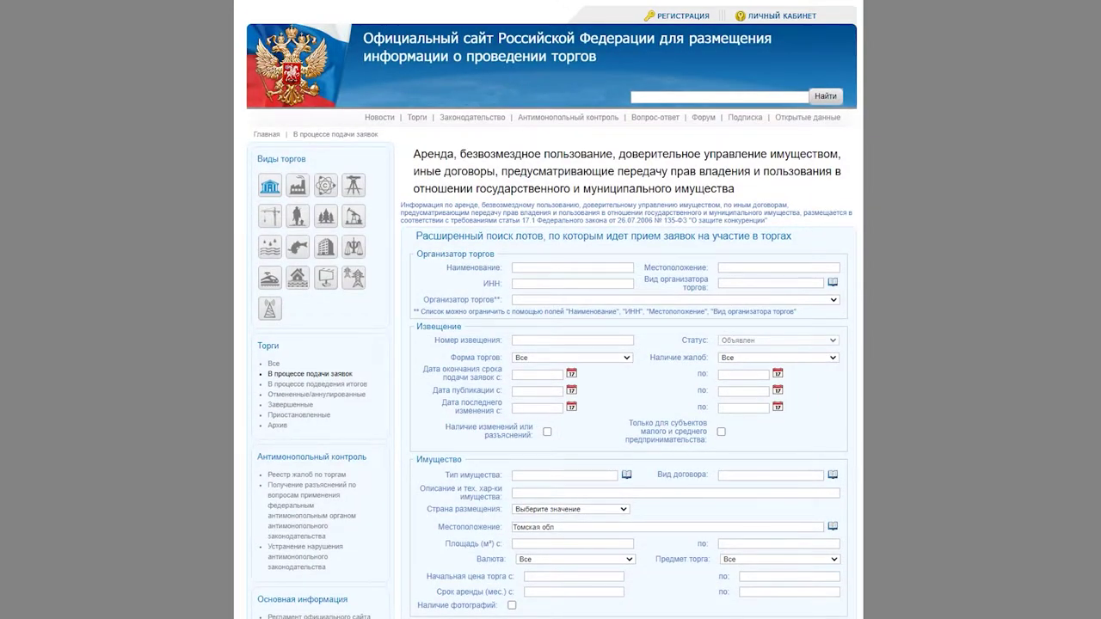
scroll(551, 309, "down", 3)
scroll(551, 310, "up", 3)
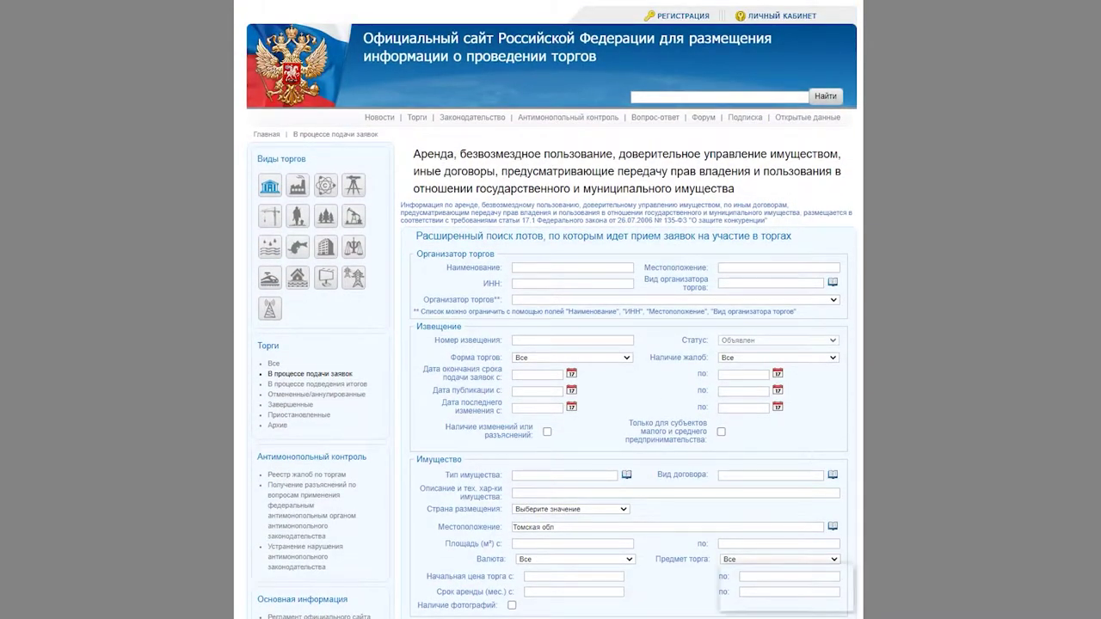
Keep «Предмет торга» at «Все» and select all contract types for «Вид договора»
left_click(779, 559)
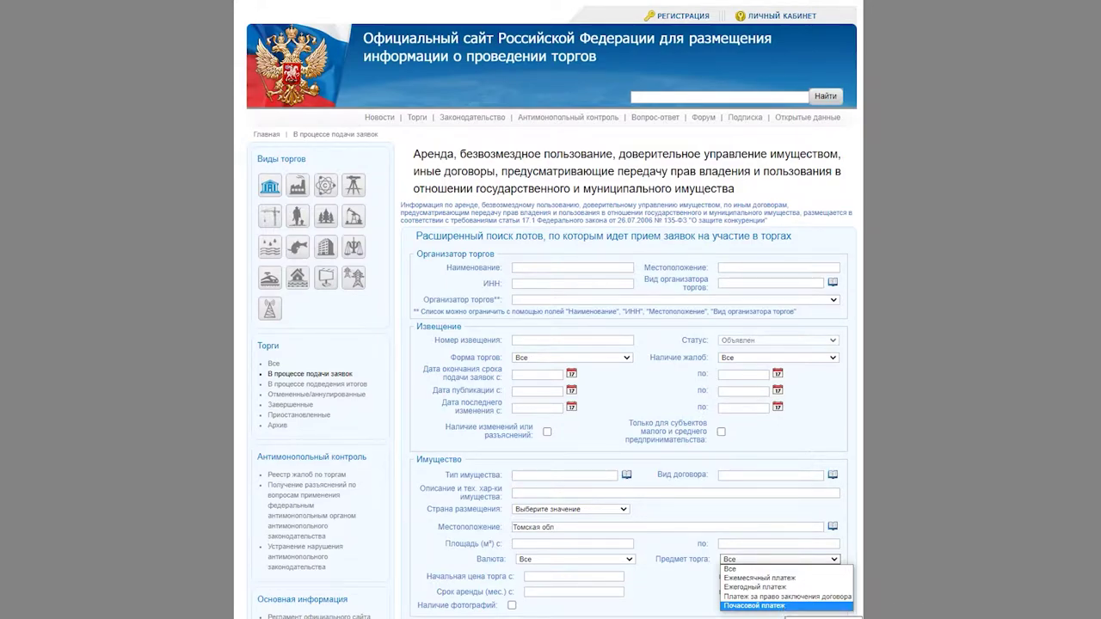
left_click(729, 568)
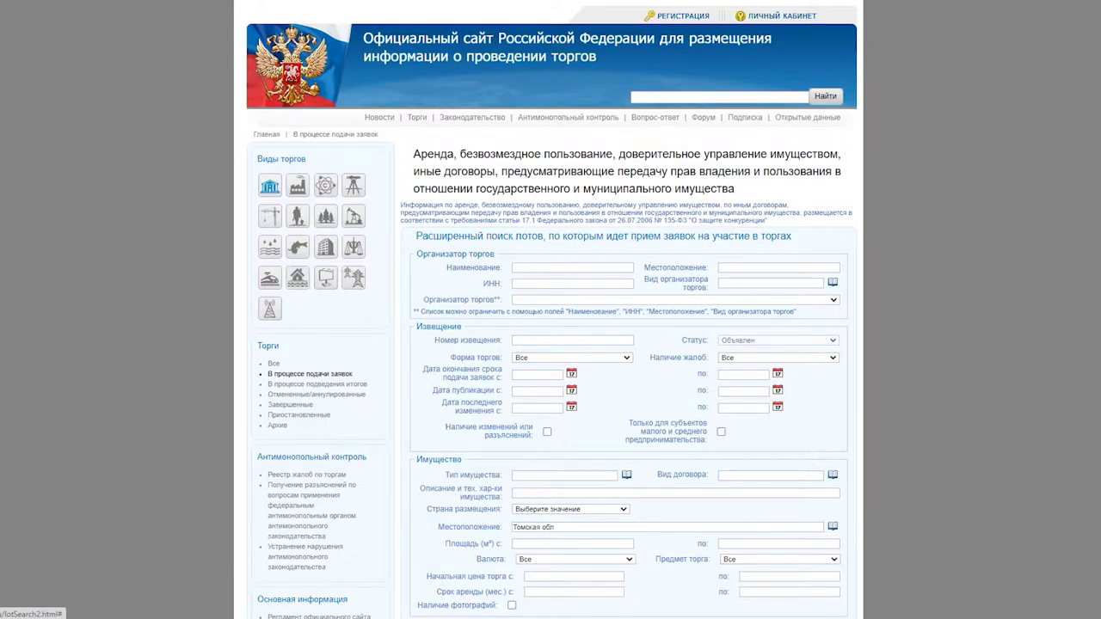
left_click(833, 474)
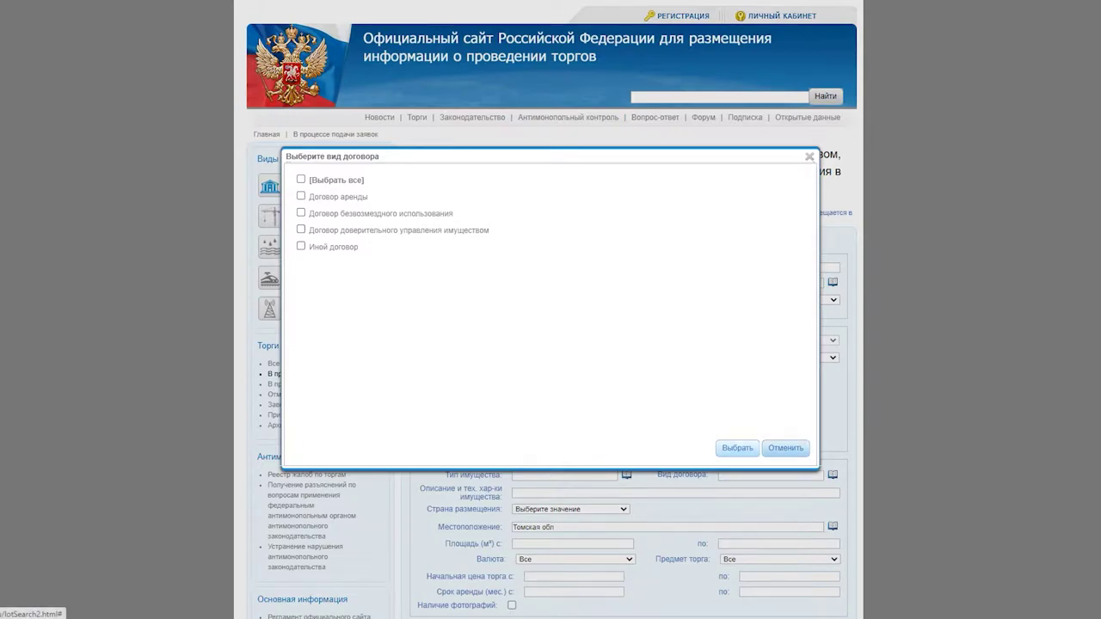
left_click(301, 179)
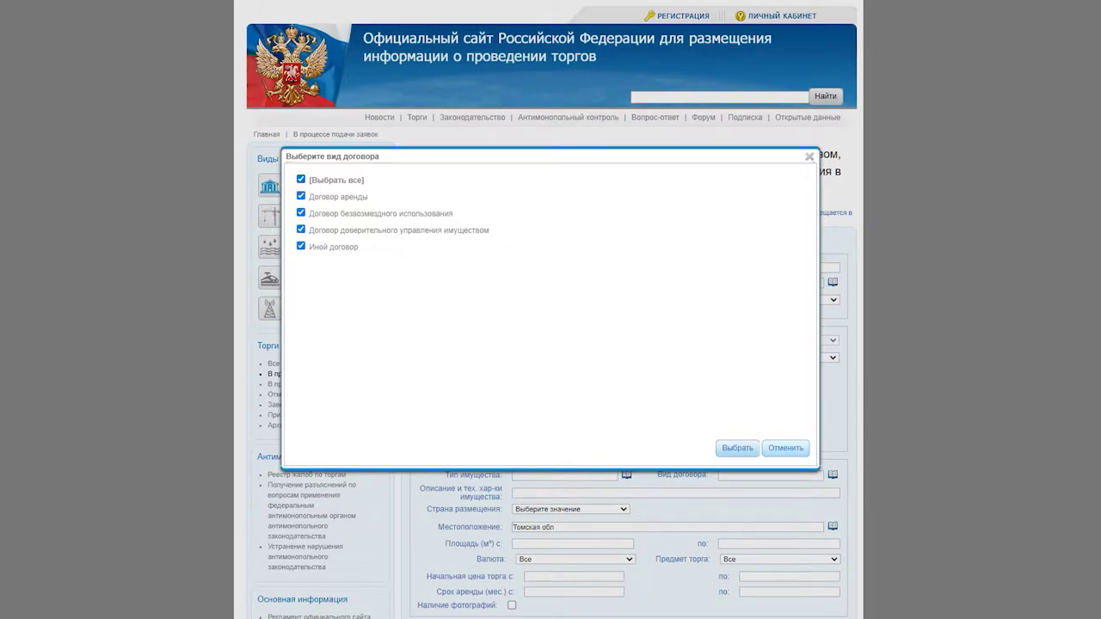
left_click(737, 448)
scroll(551, 344, "down", 1)
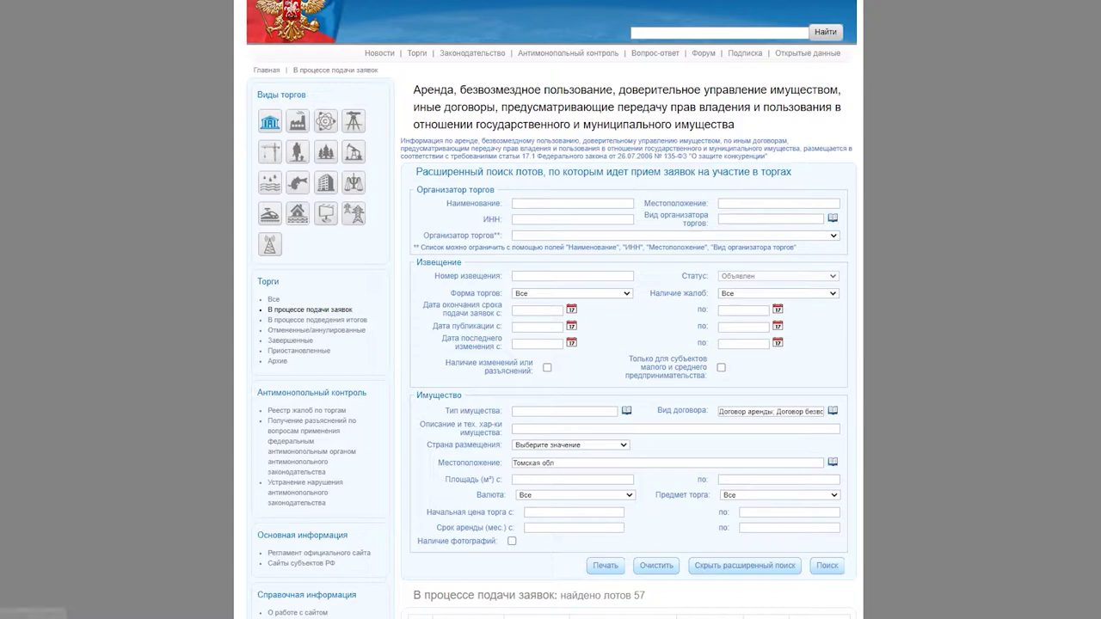
Set the property type filter «Тип имущества» to «Помещение»
left_click(626, 411)
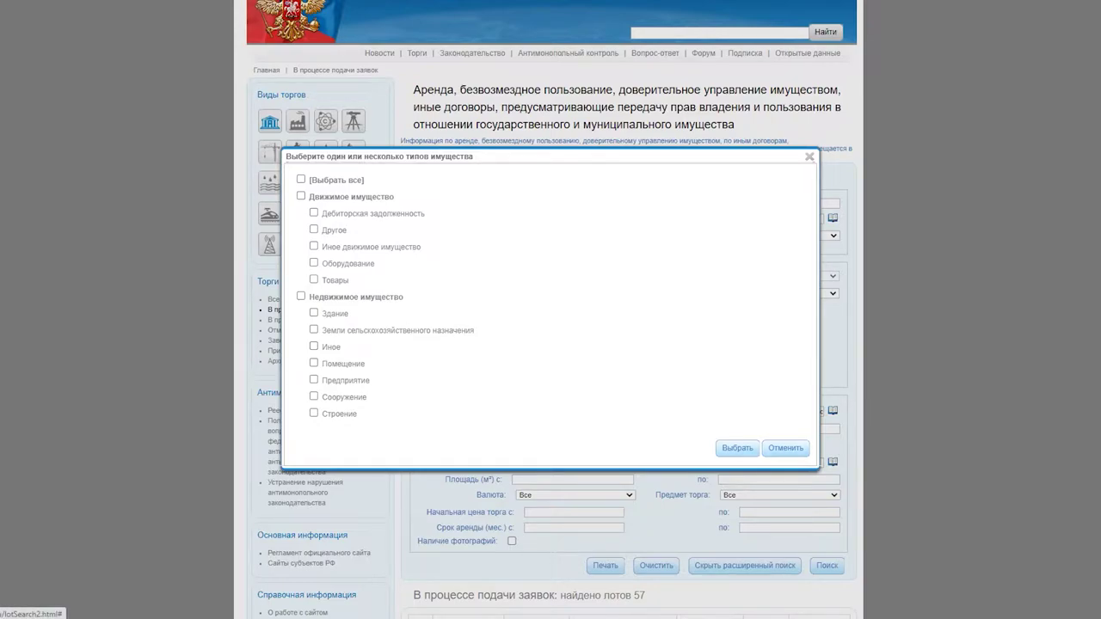
left_click(313, 363)
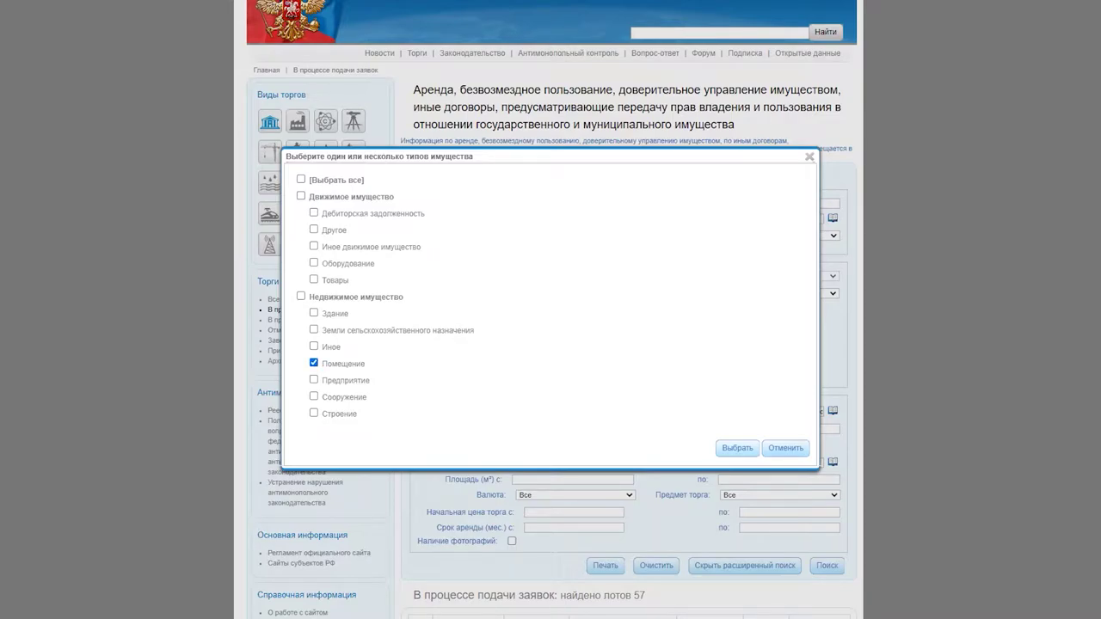
left_click(736, 447)
scroll(550, 310, "down", 1)
scroll(551, 310, "up", 1)
scroll(551, 309, "down", 1)
scroll(550, 310, "up", 1)
scroll(551, 309, "down", 1)
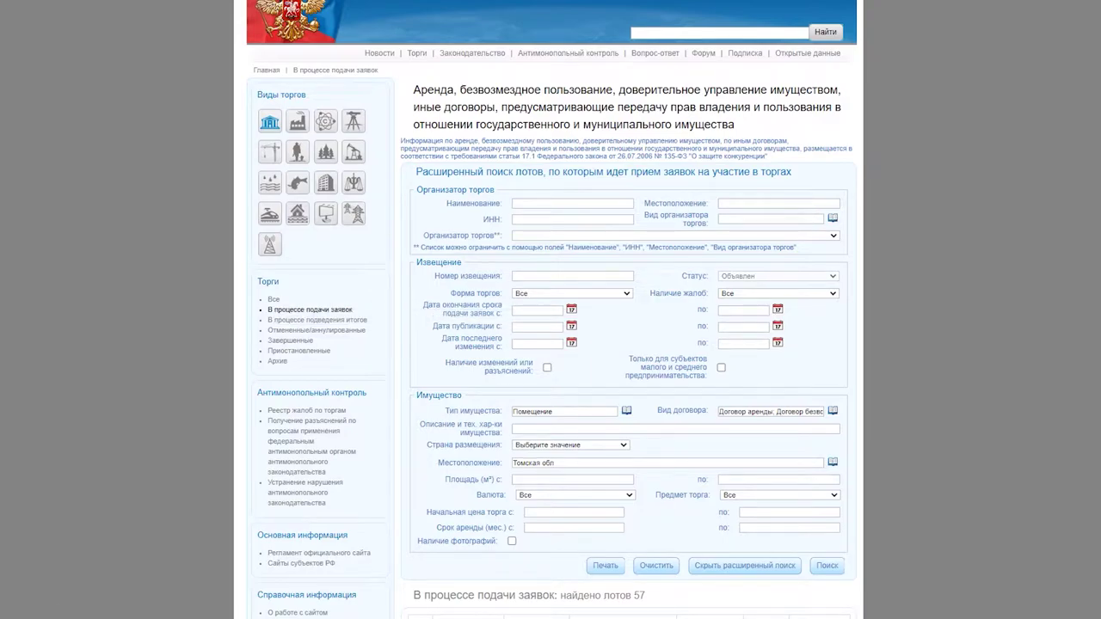
Keep «Наличие жалоб» at «Все» and run the advanced lot search
left_click(778, 293)
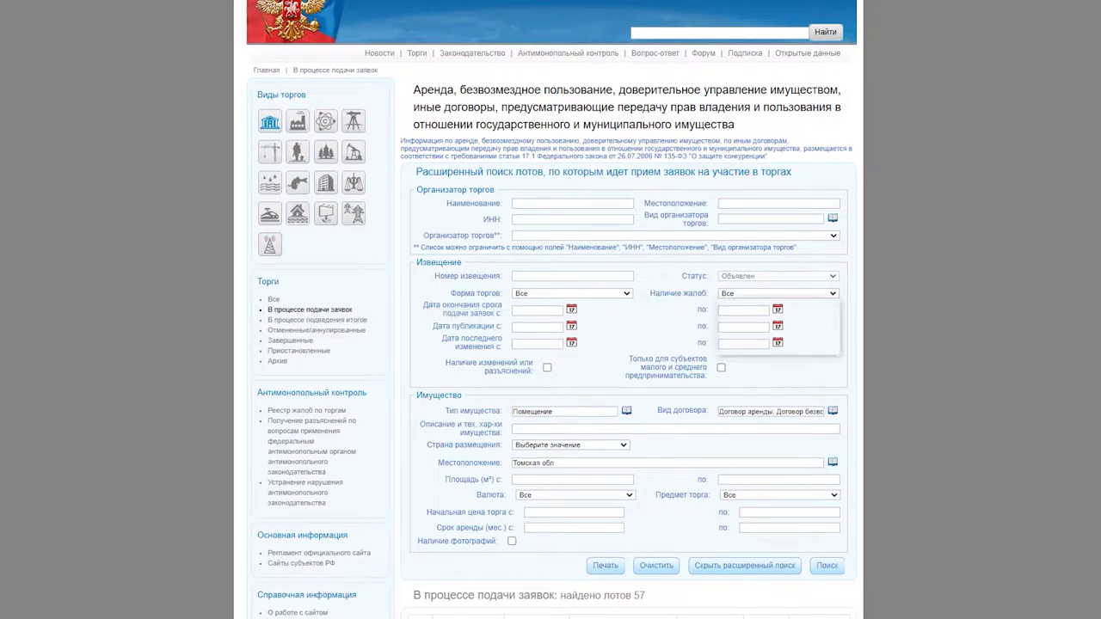
left_click(778, 294)
scroll(551, 310, "down", 2)
scroll(550, 310, "up", 2)
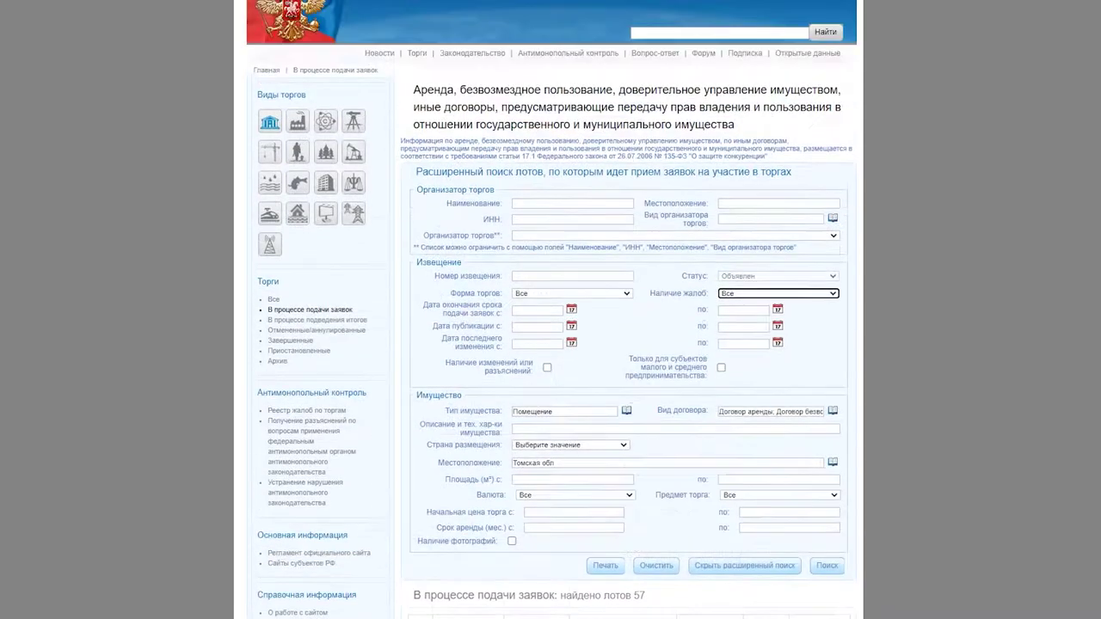
left_click(826, 565)
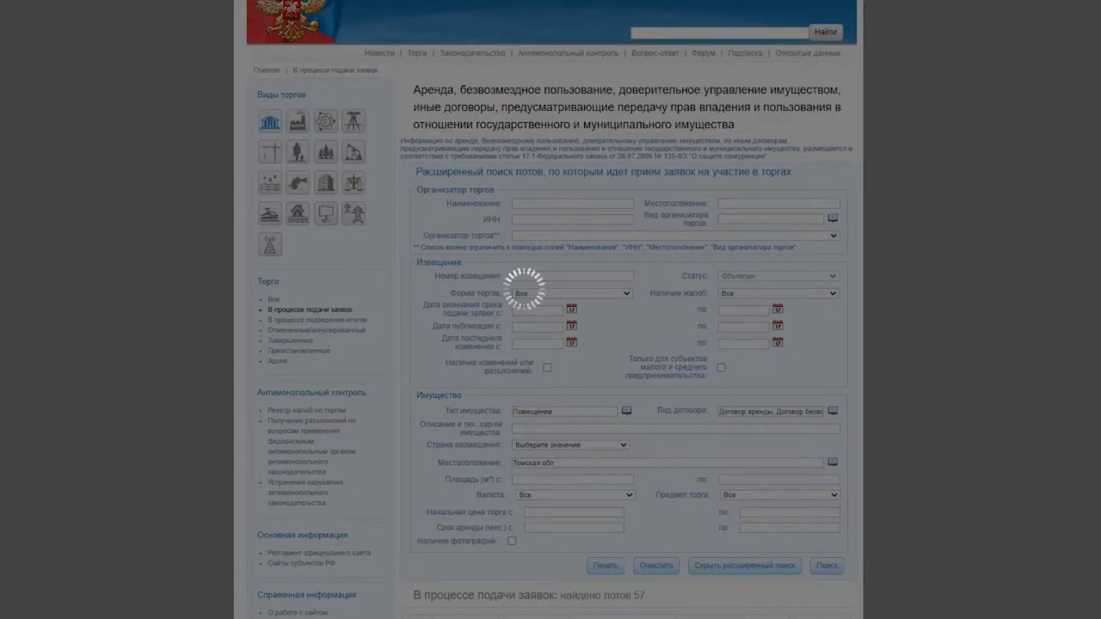
Examine the lots found by the advanced search against the filters that were applied
scroll(550, 345, "down", 5)
scroll(551, 345, "up", 8)
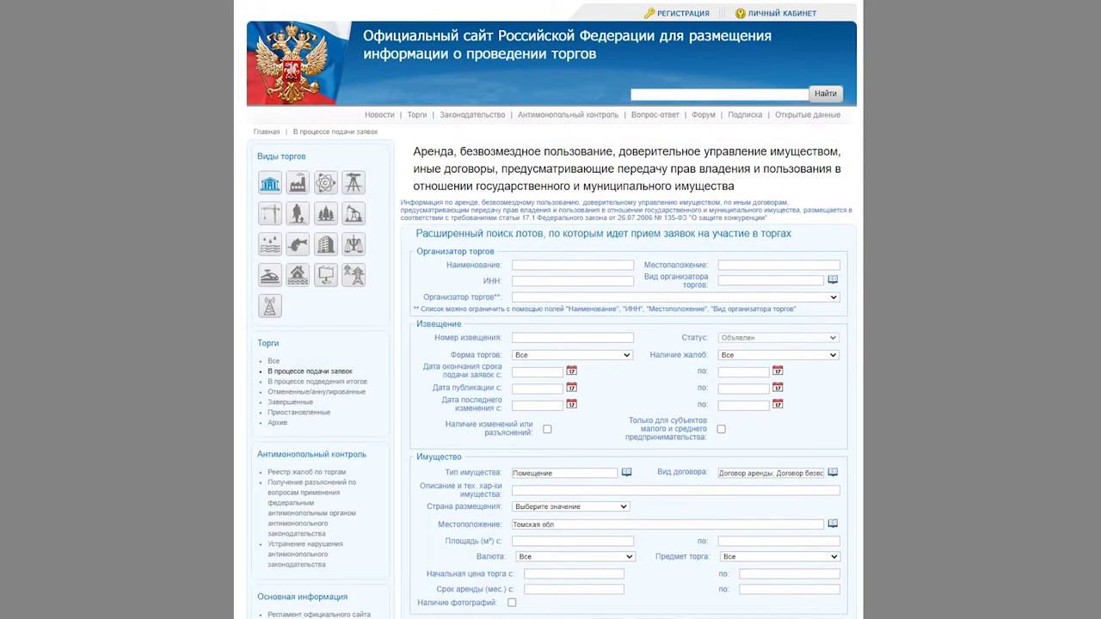
scroll(551, 344, "down", 3)
scroll(550, 344, "down", 2)
scroll(551, 344, "up", 1)
scroll(551, 344, "down", 2)
scroll(550, 344, "down", 2)
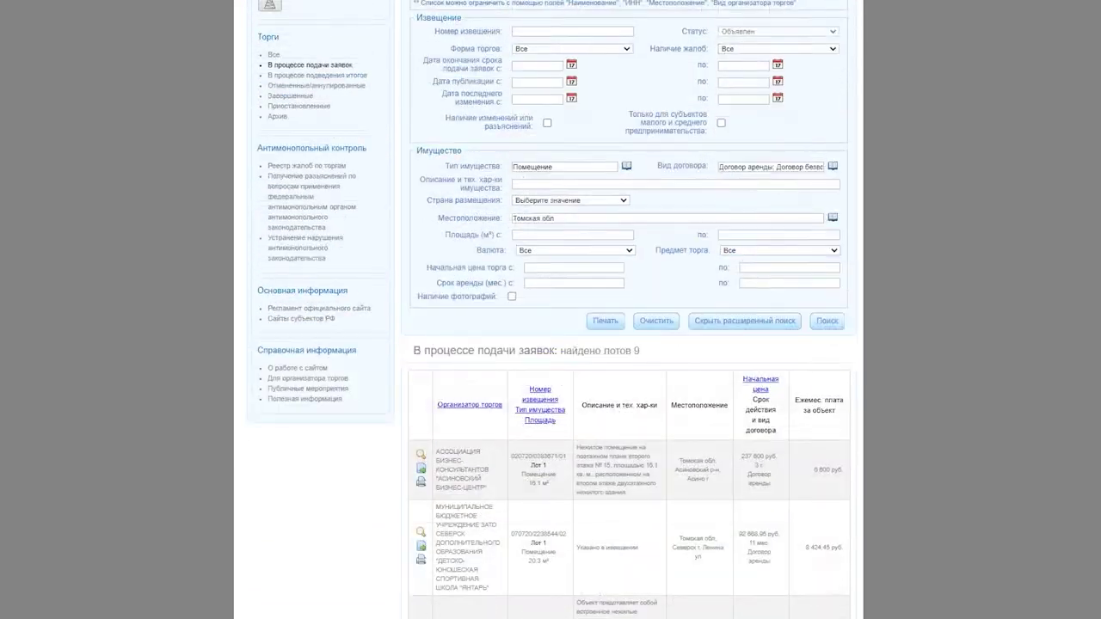
scroll(550, 345, "up", 4)
scroll(550, 344, "down", 1)
scroll(551, 344, "up", 1)
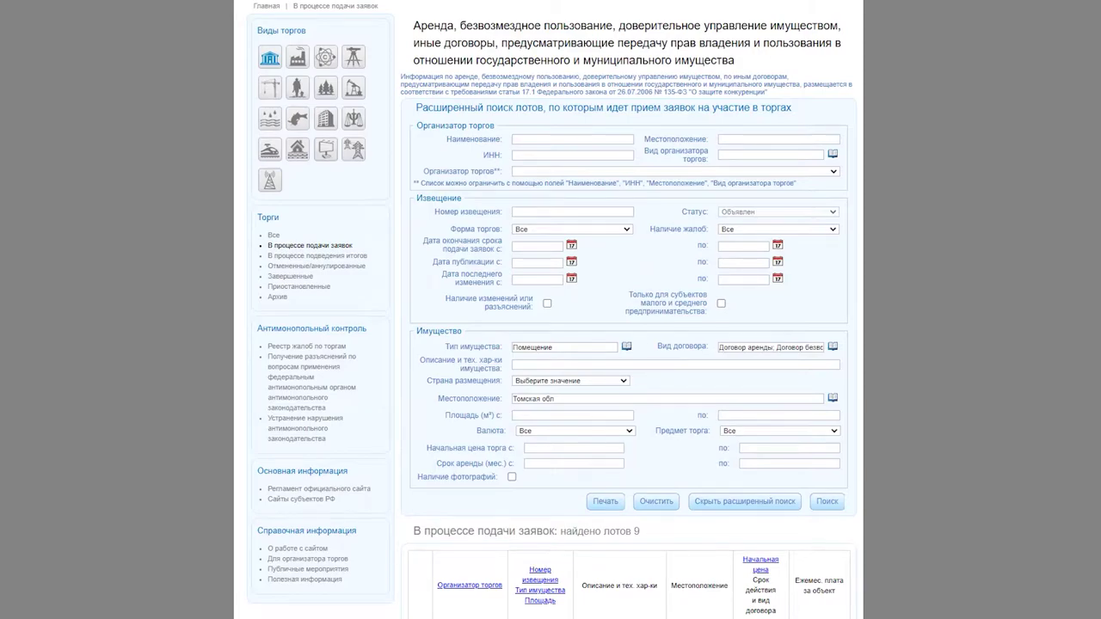
scroll(551, 344, "down", 1)
scroll(551, 344, "up", 3)
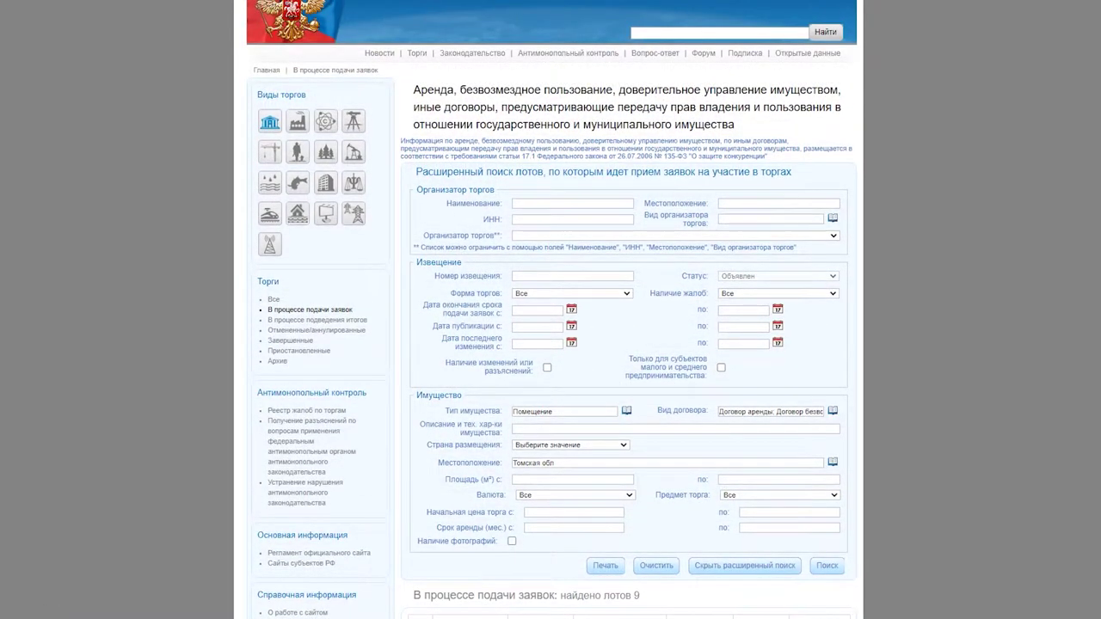
Check the lot count and look through the listed Tomsk region premises, including their descriptions, prices and contract terms
left_click_drag(414, 596, 640, 595)
left_click(640, 595)
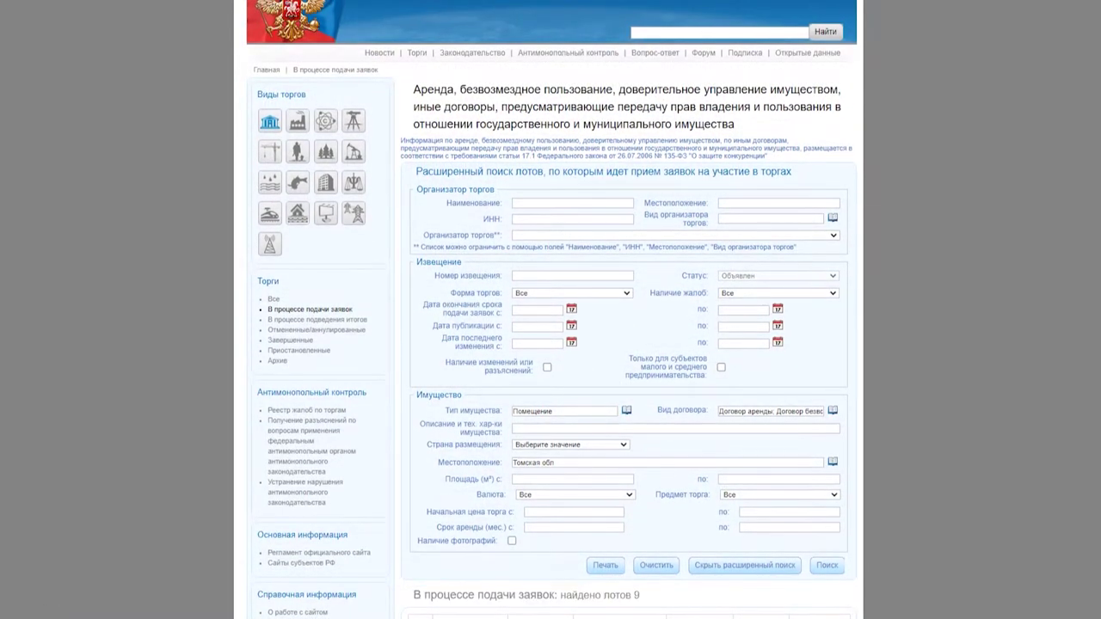
scroll(550, 344, "down", 4)
scroll(551, 344, "down", 8)
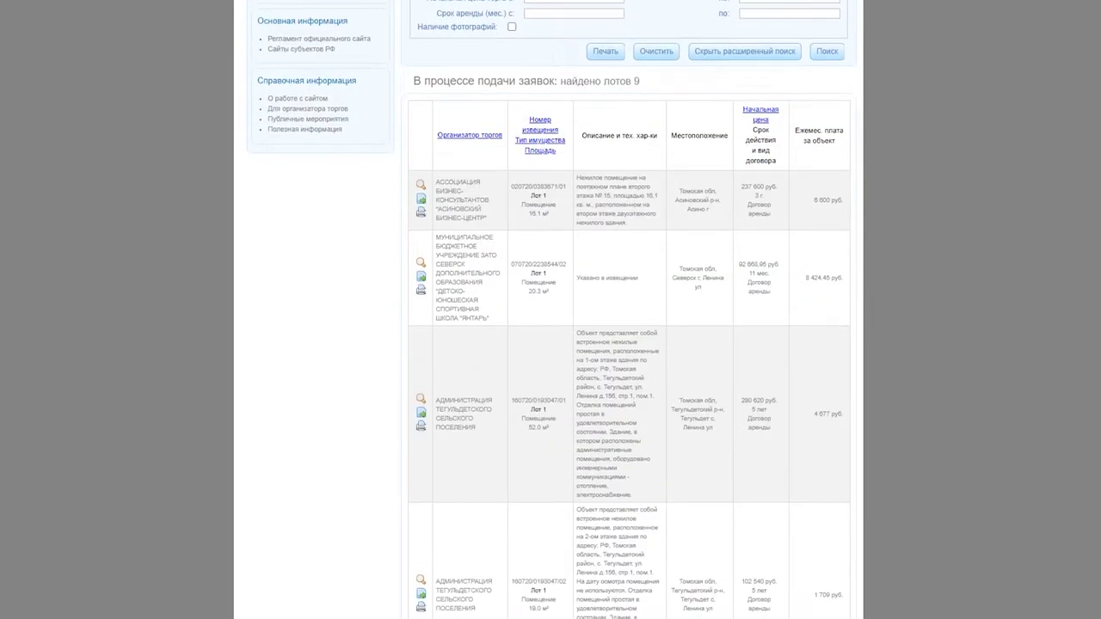
scroll(551, 344, "down", 3)
Open the «Продажа государственного и муниципального имущества» auctions and limit them to lots «В процессе подачи заявок»
scroll(551, 344, "up", 15)
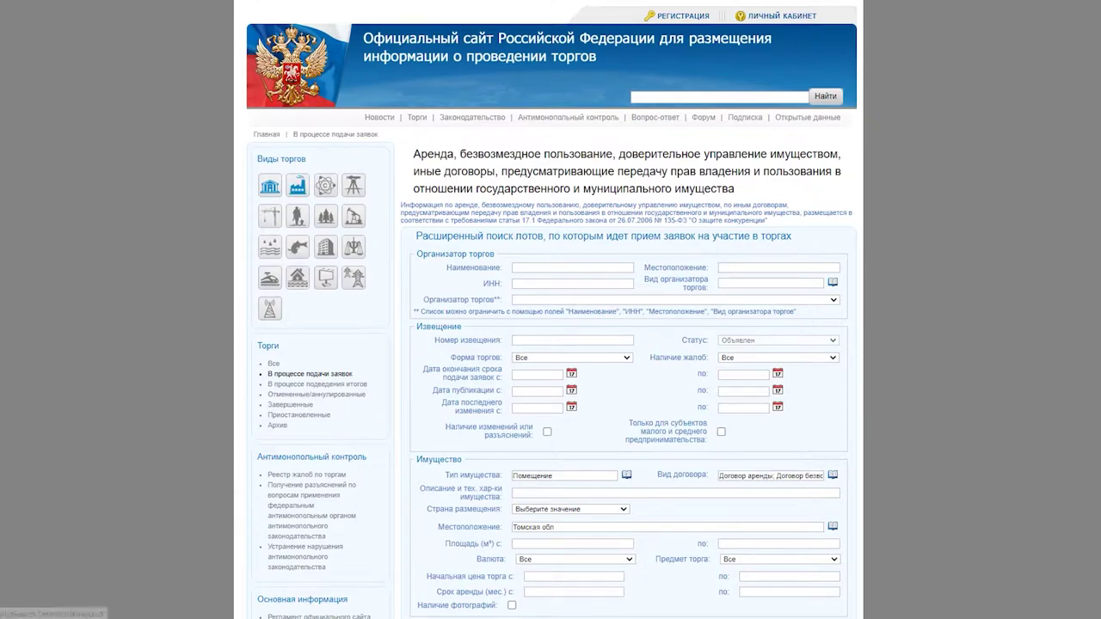
left_click(297, 186)
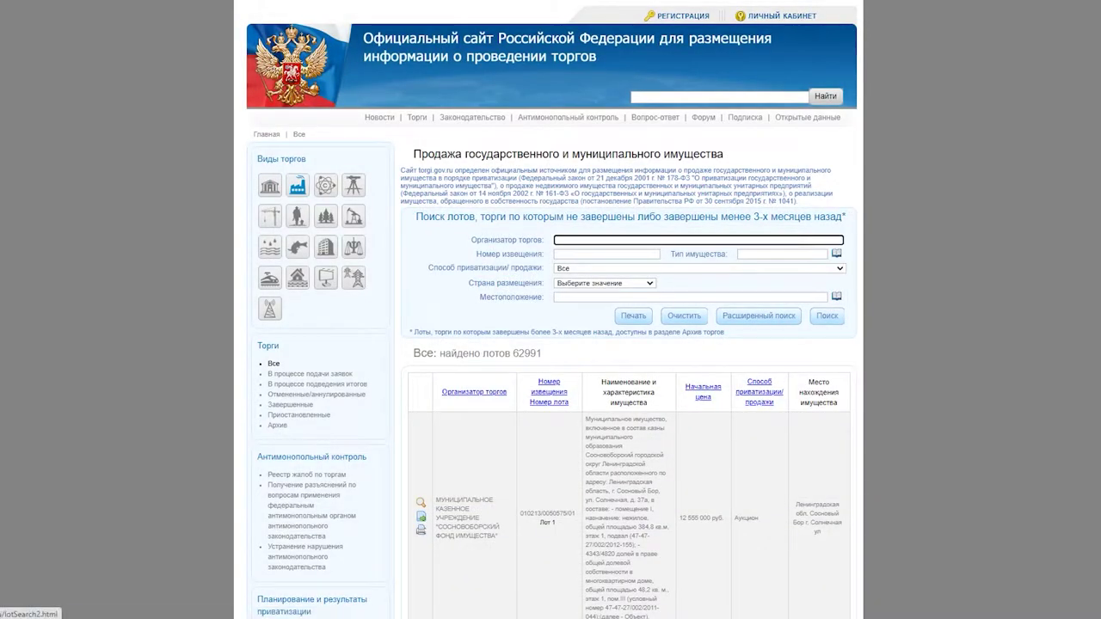
left_click(309, 373)
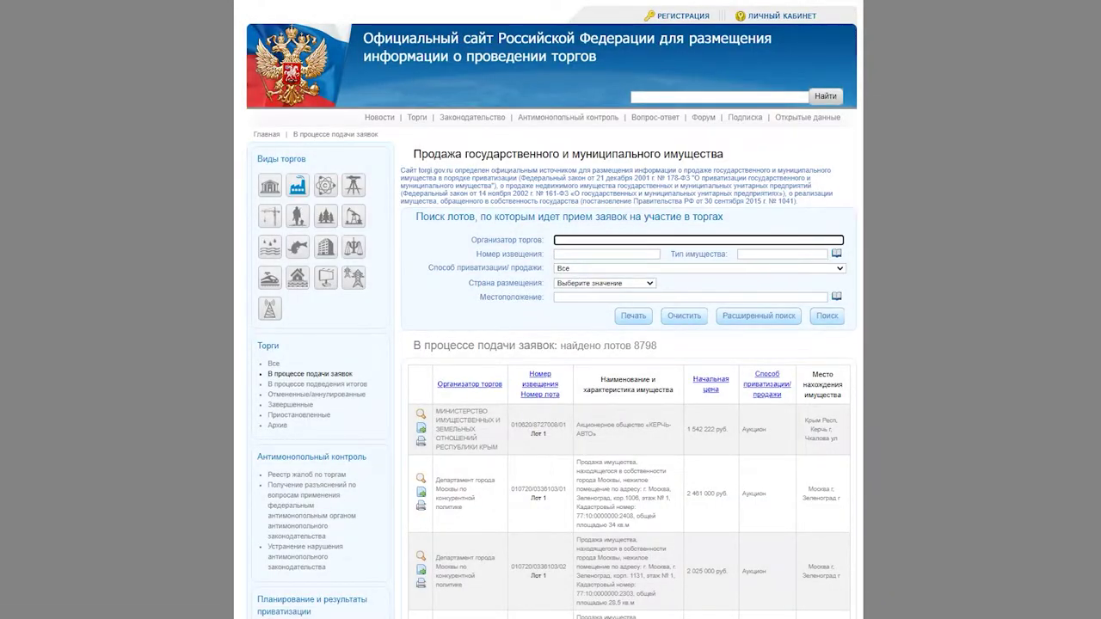
Set the property location filter «Местоположение» to «Томская (обл)» and run the lot search
left_click(836, 296)
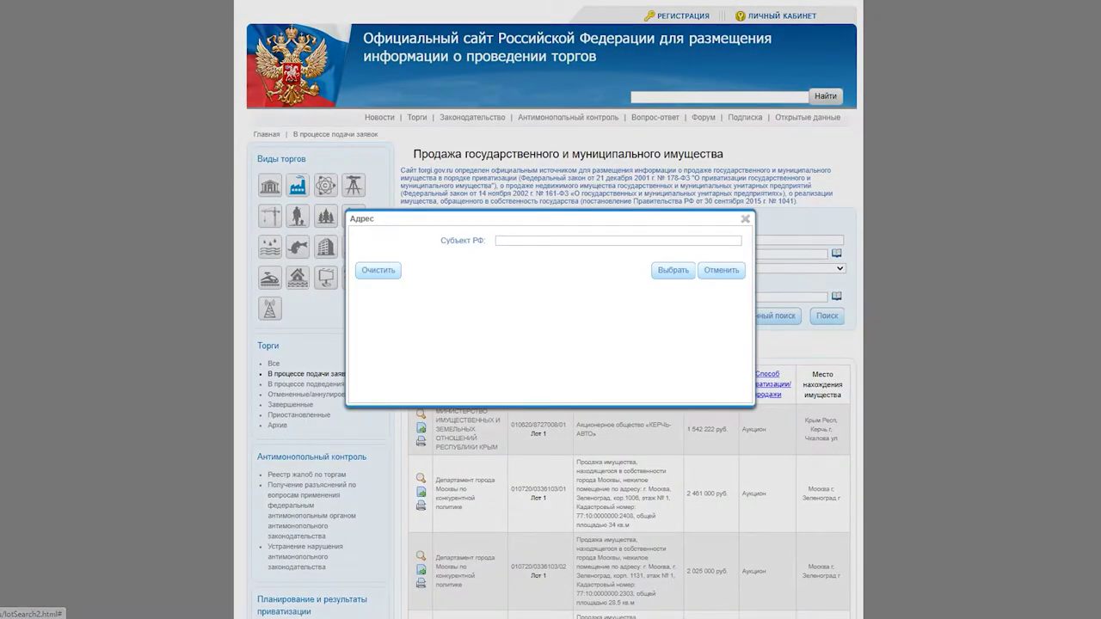
left_click(546, 241)
type("то")
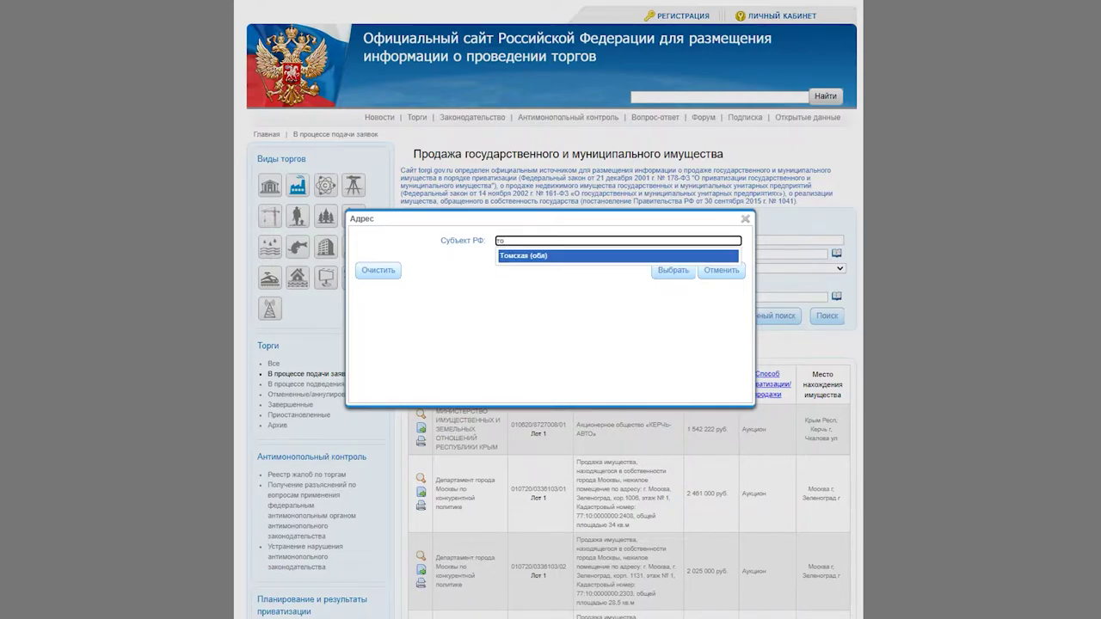
key("Return")
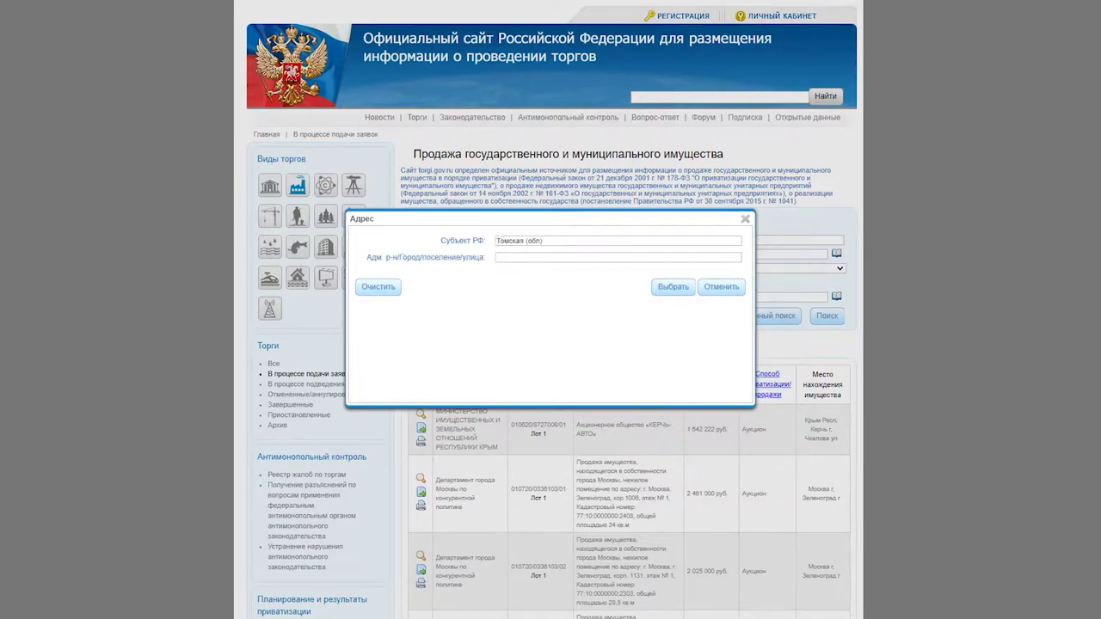
left_click(674, 286)
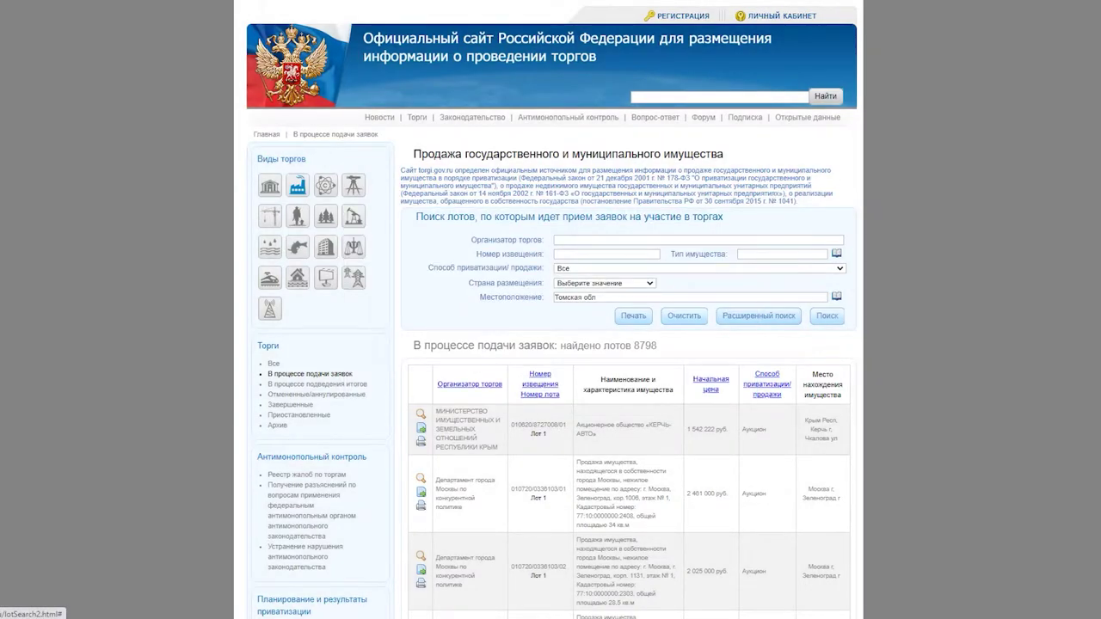
left_click(827, 316)
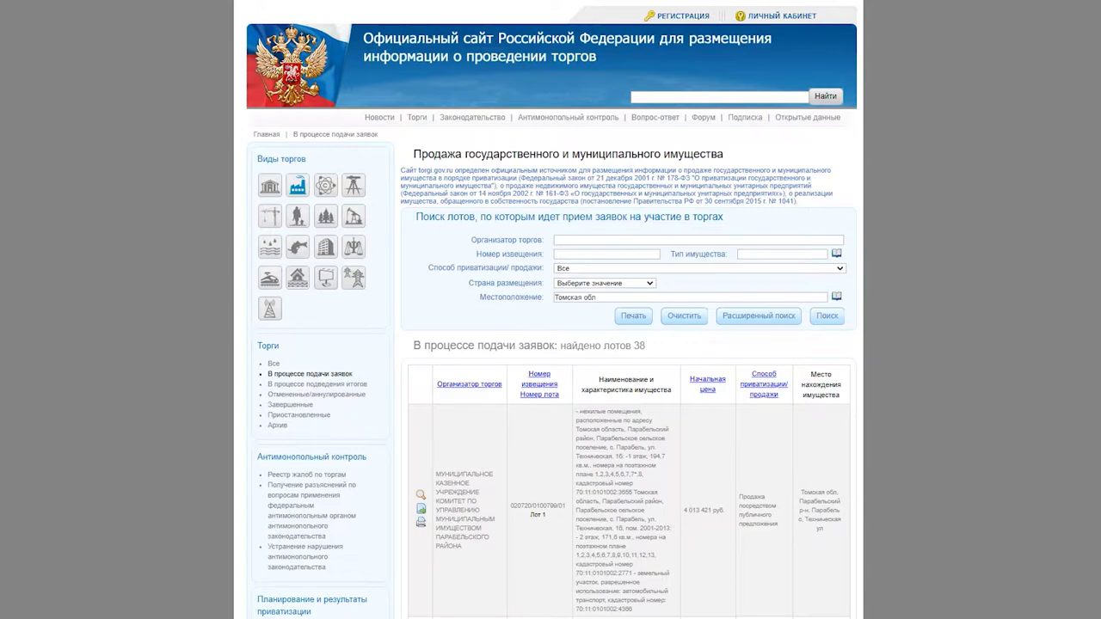
Expand the advanced search, set «Способ приватизации/продажи» to «Аукцион» and run the search again
scroll(551, 344, "down", 3)
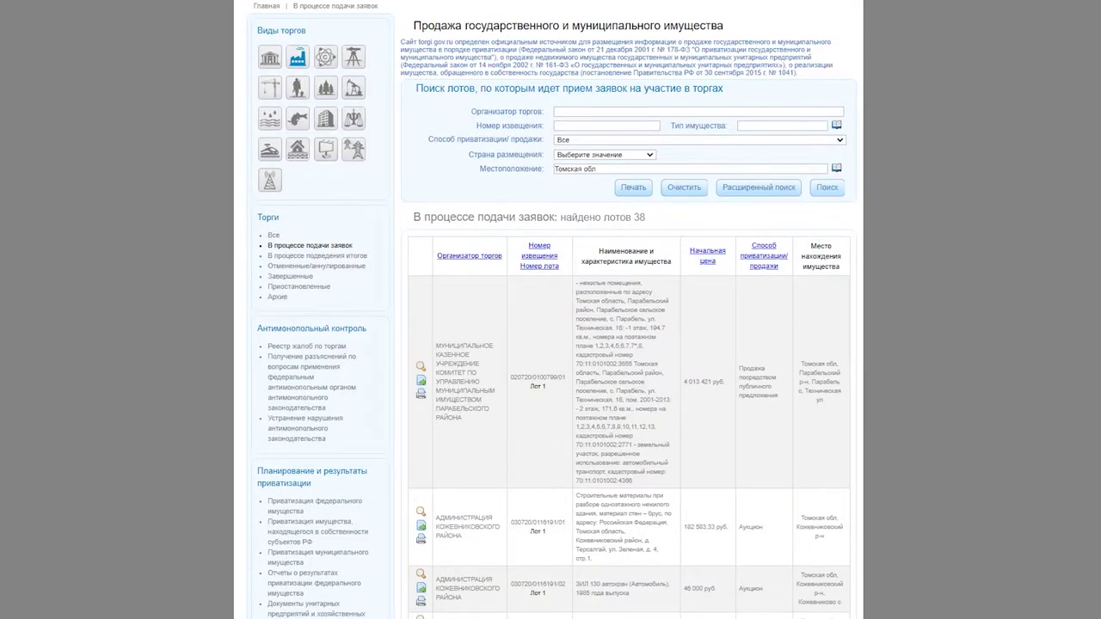
scroll(551, 344, "down", 3)
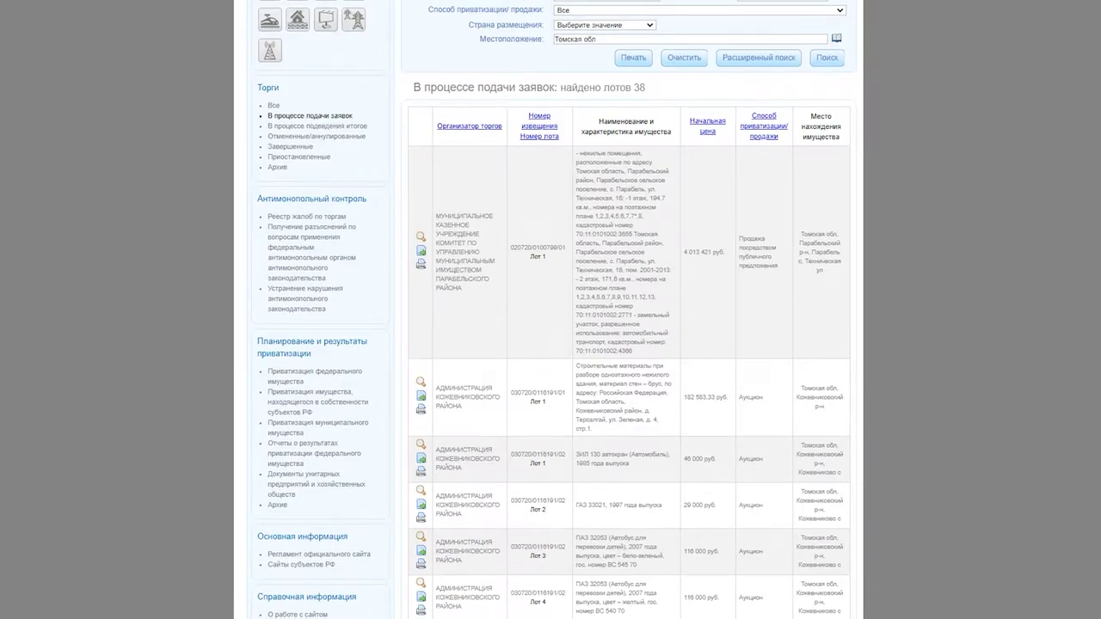
scroll(551, 345, "down", 3)
scroll(551, 344, "up", 7)
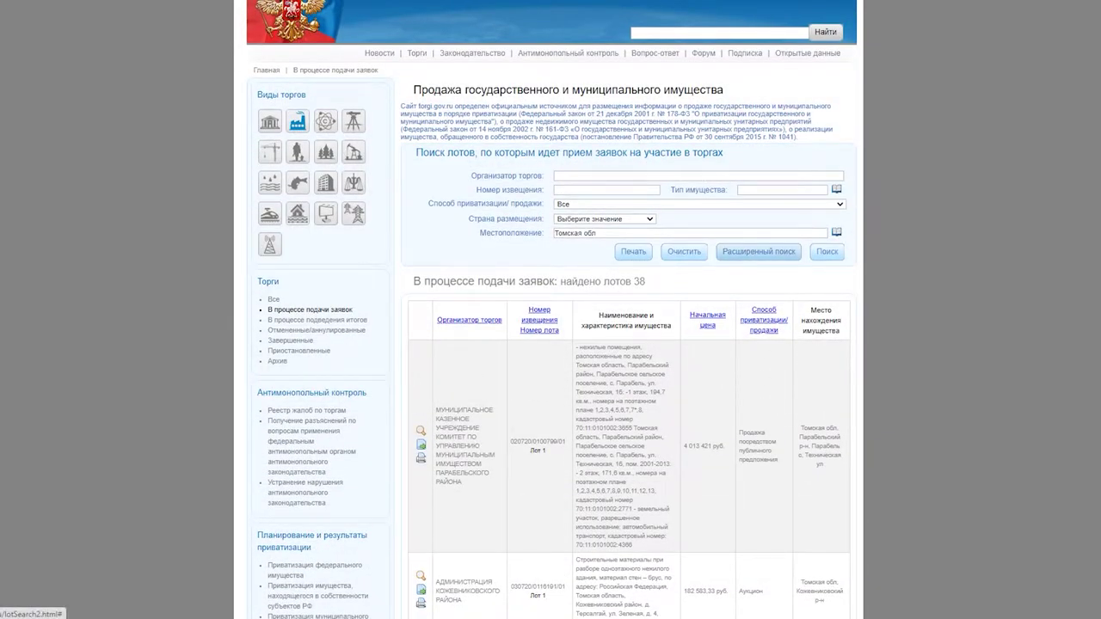
left_click(759, 251)
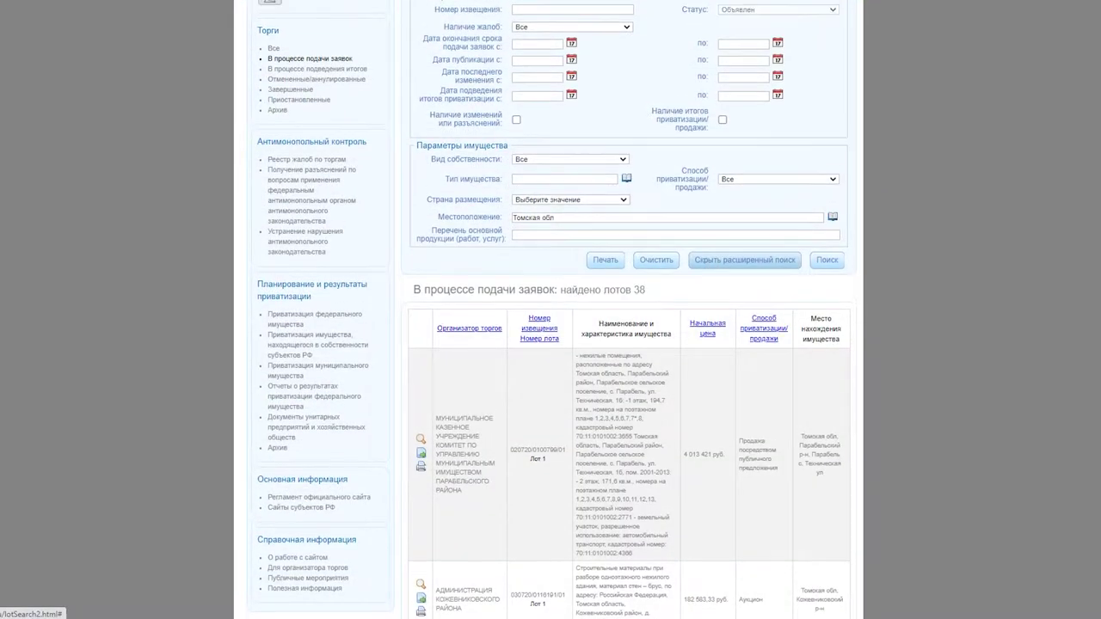
scroll(551, 344, "up", 3)
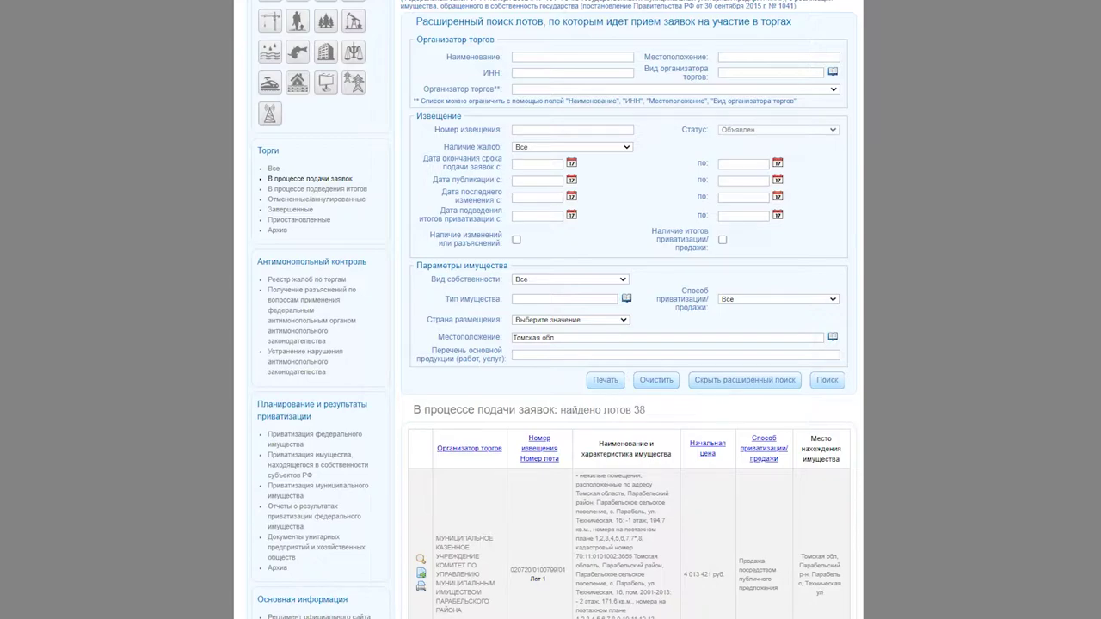
left_click(778, 298)
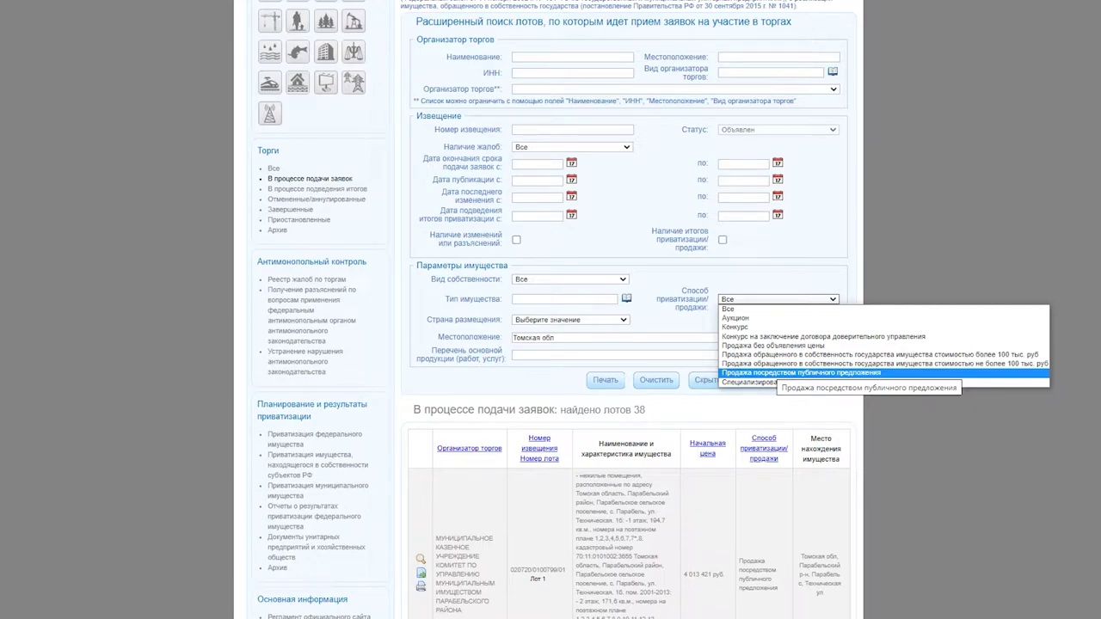
left_click(737, 318)
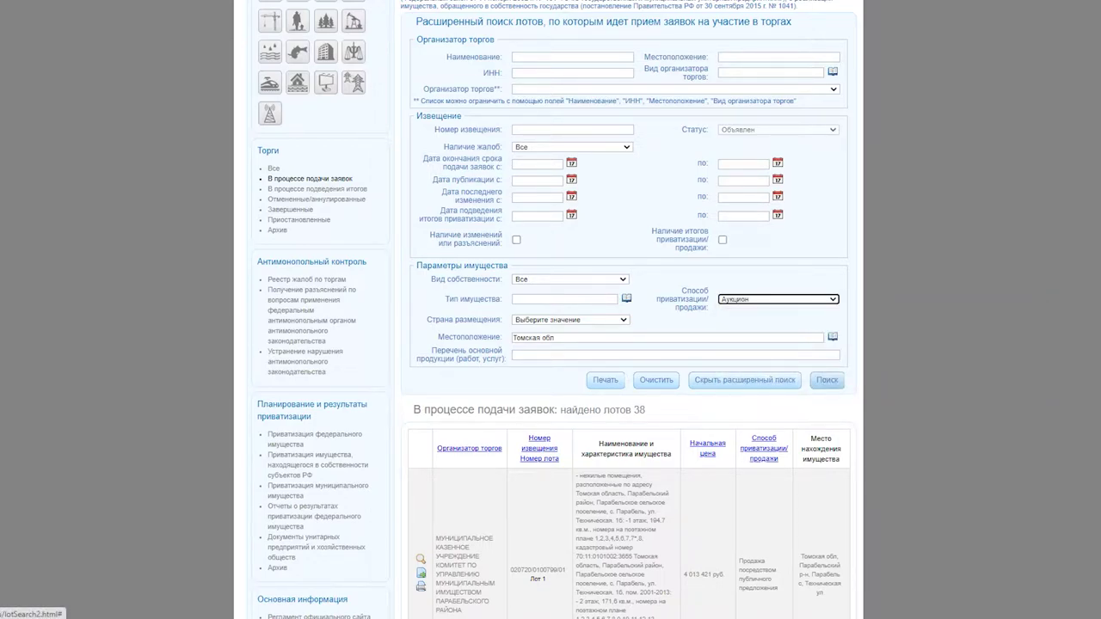
left_click(827, 380)
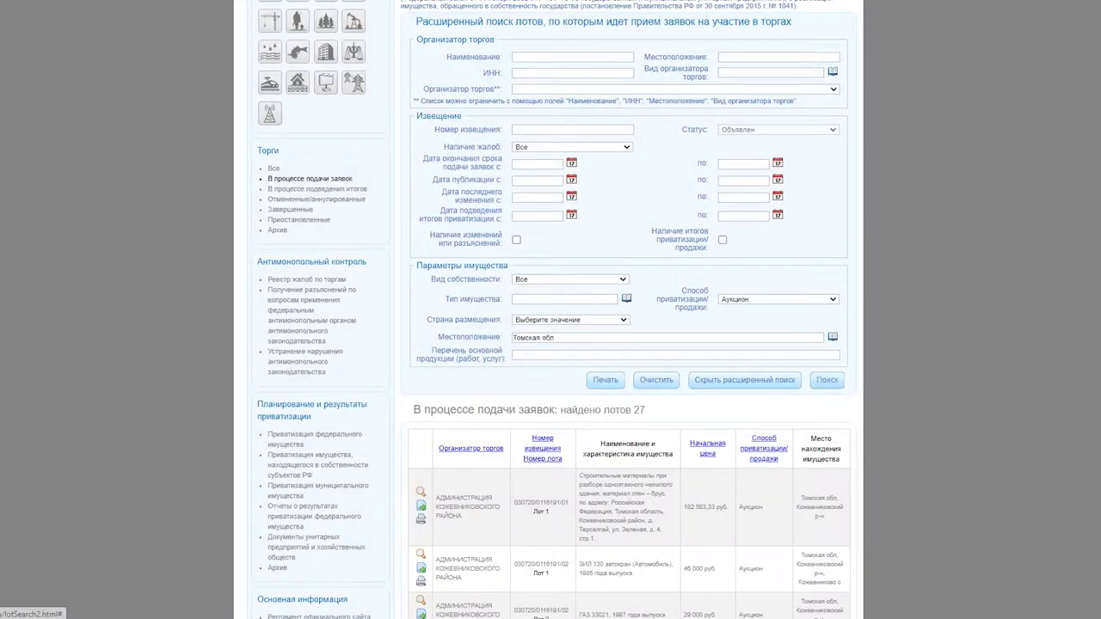
Examine the lot count and the first lot's organizer, notice number, property description, starting price, sale method and location
left_click_drag(414, 409, 822, 615)
left_click_drag(662, 616, 646, 410)
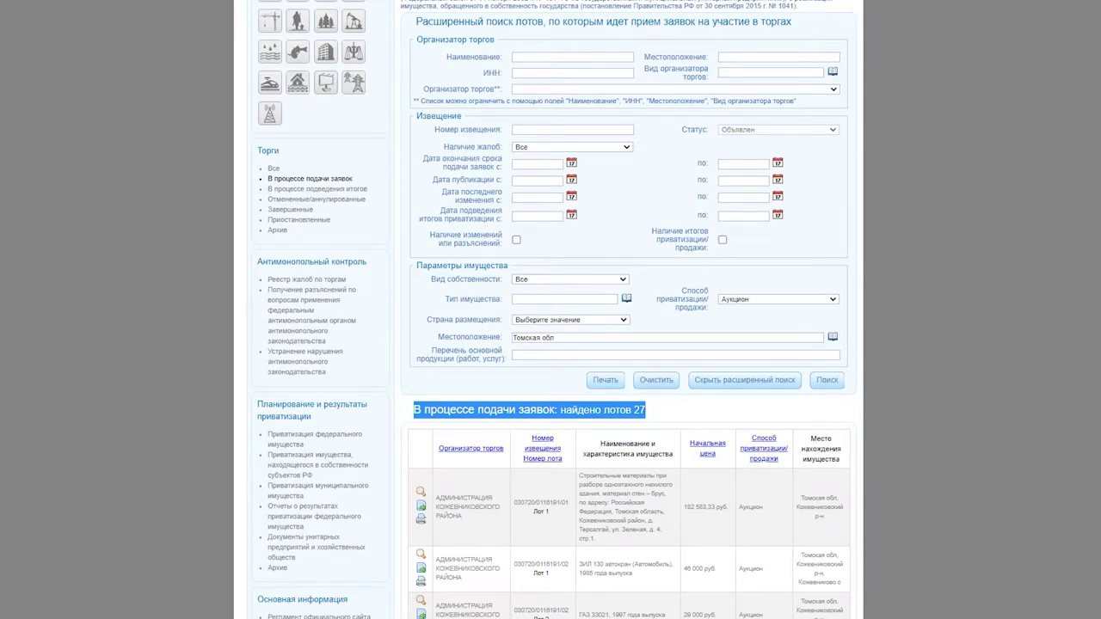
left_click(646, 411)
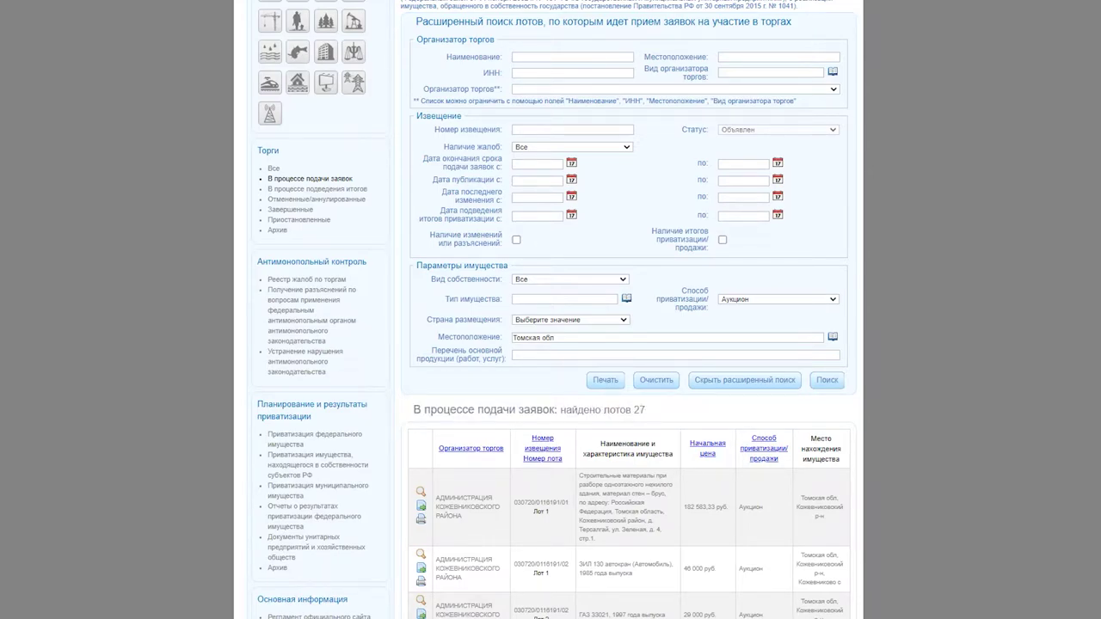
scroll(752, 462, "down", 3)
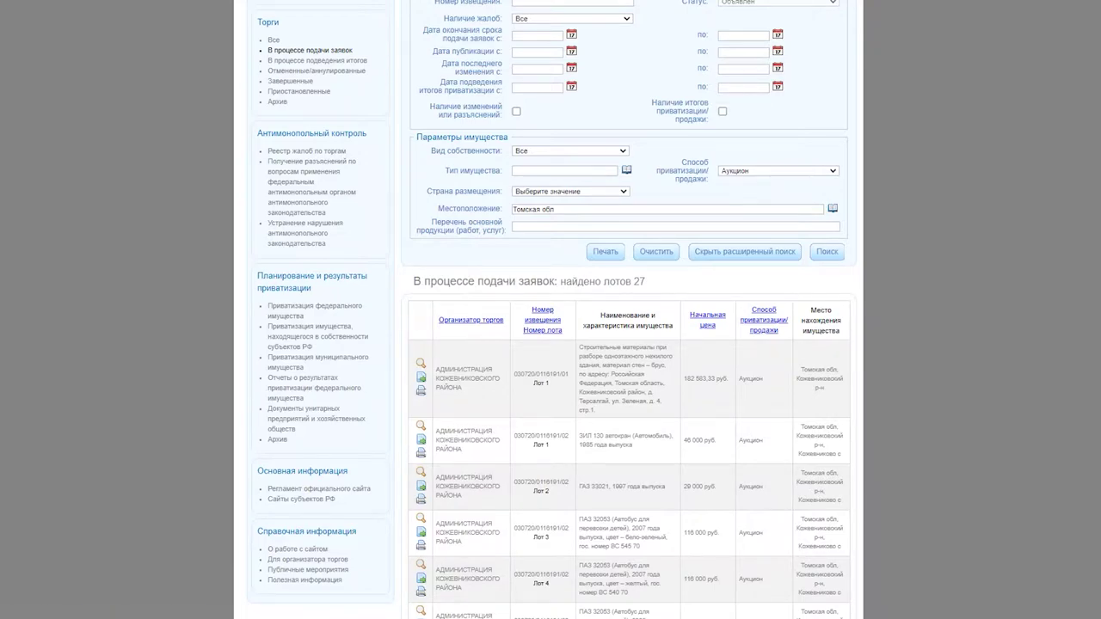
left_click_drag(436, 369, 463, 388)
scroll(463, 389, "down", 1)
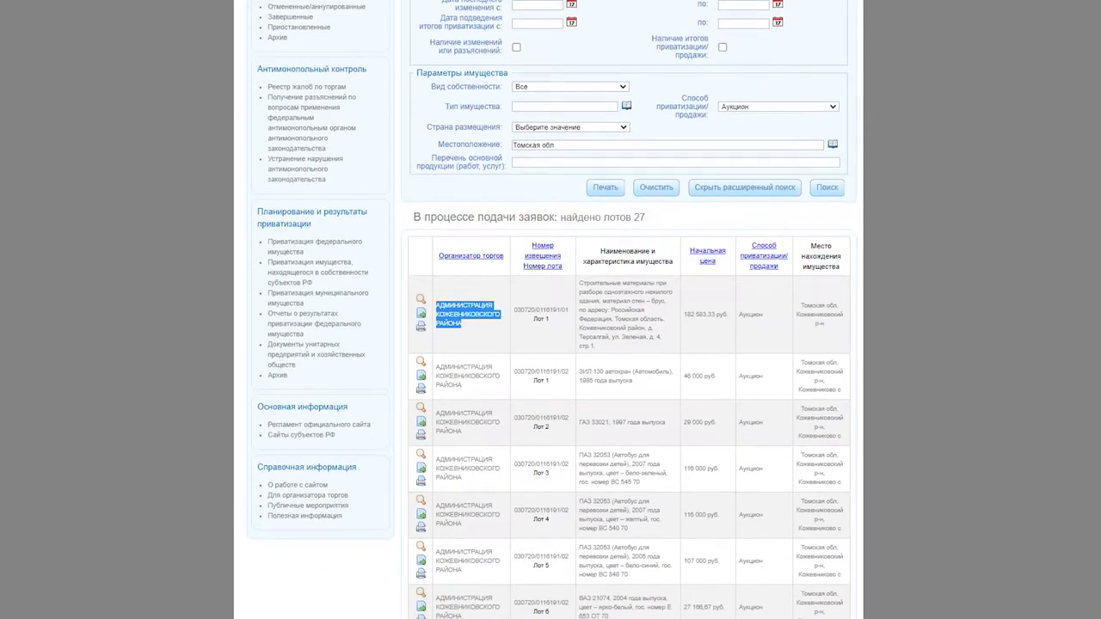
left_click_drag(514, 309, 549, 319)
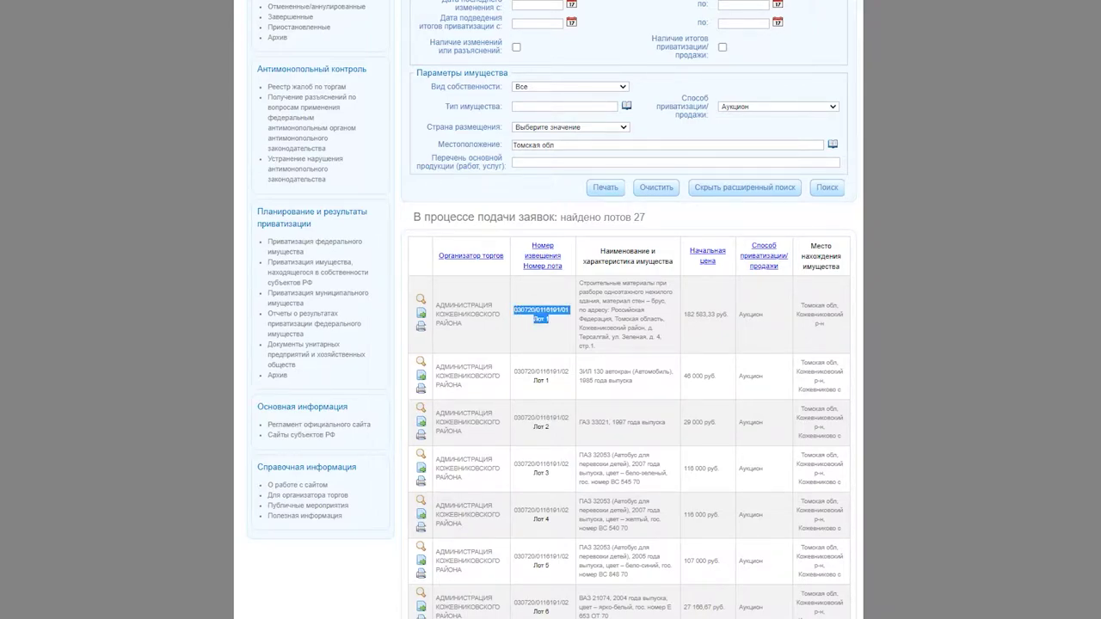
left_click_drag(580, 282, 595, 347)
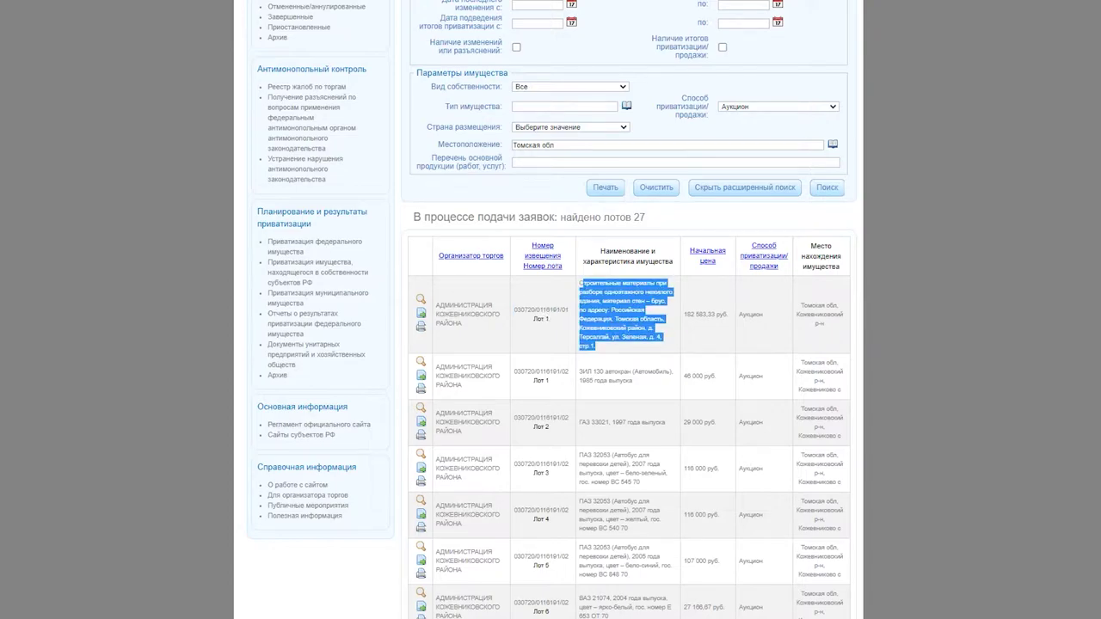
left_click_drag(684, 314, 721, 315)
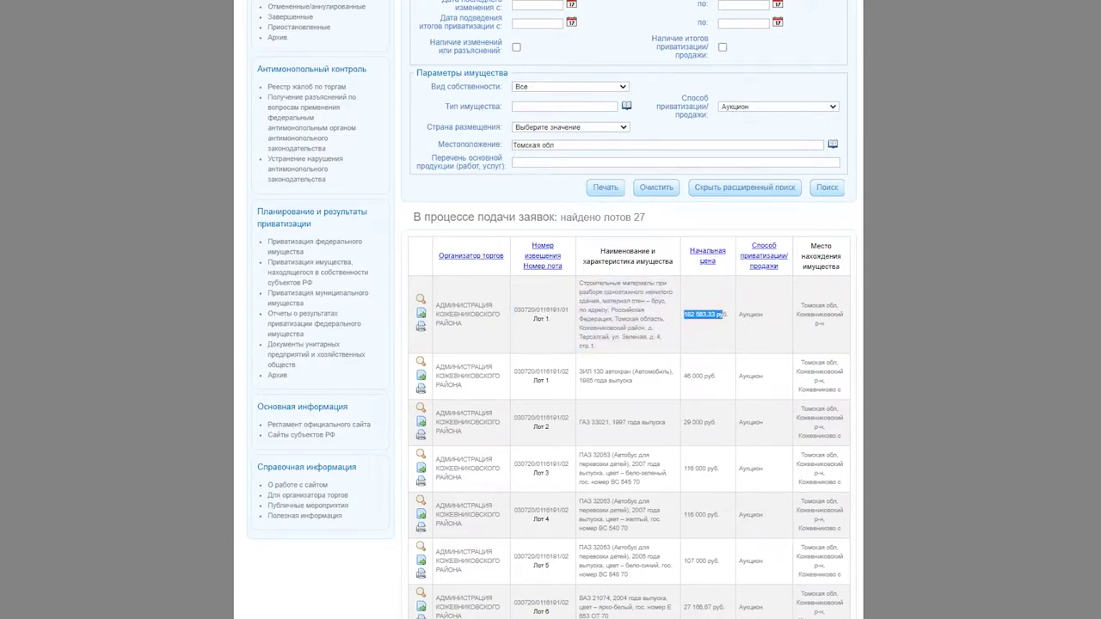
left_click_drag(739, 314, 824, 324)
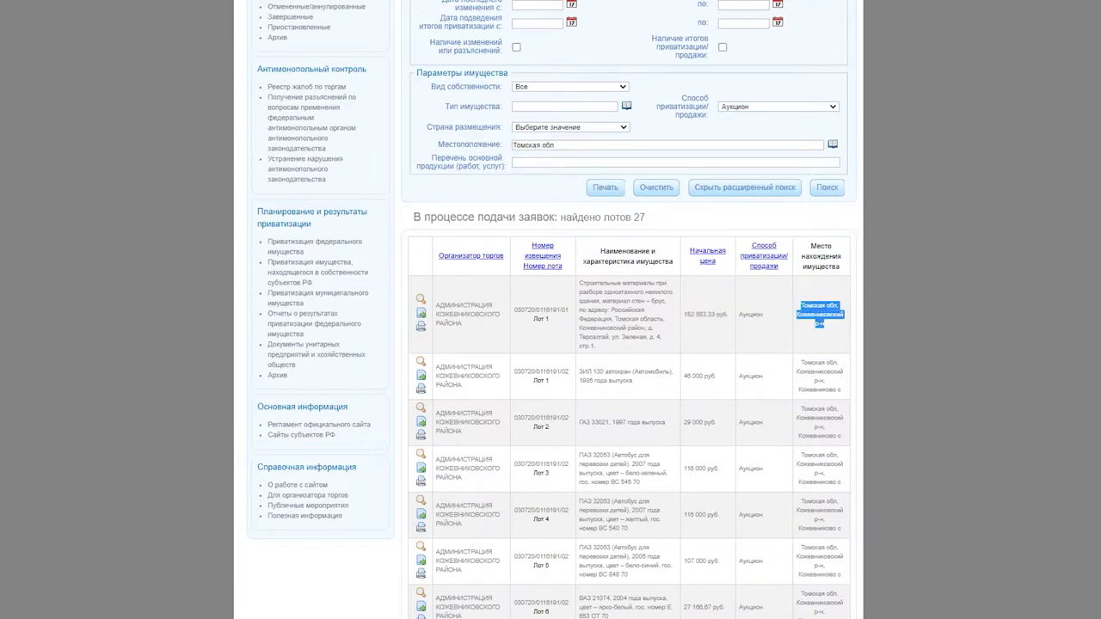
left_click(820, 320)
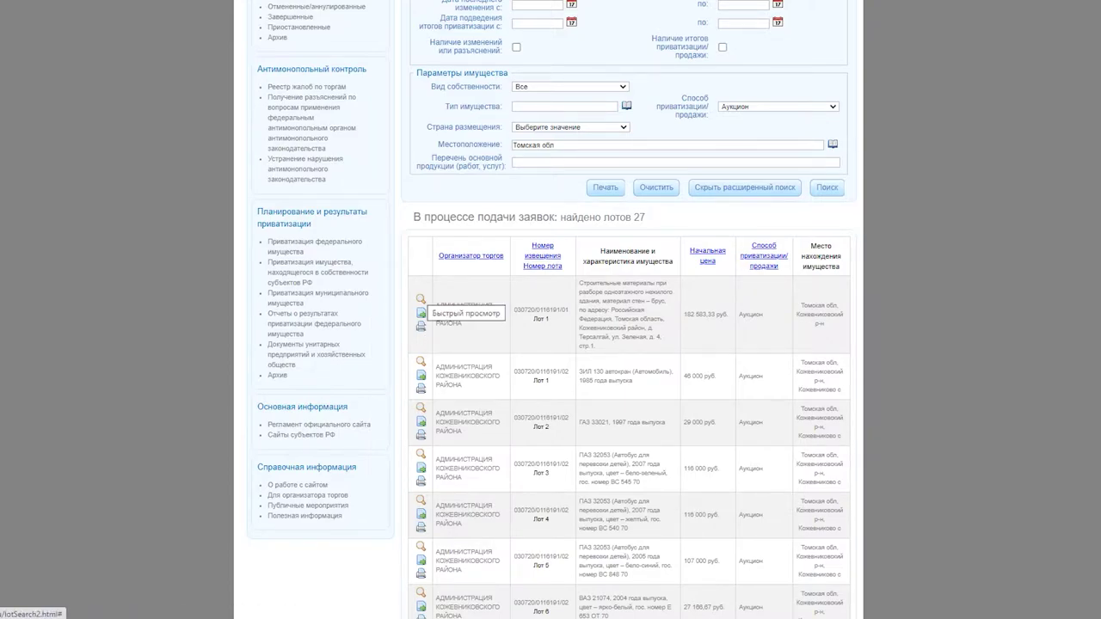
Open the quick view of the first lot and check its application deadline, place of summing up results and status
left_click(421, 313)
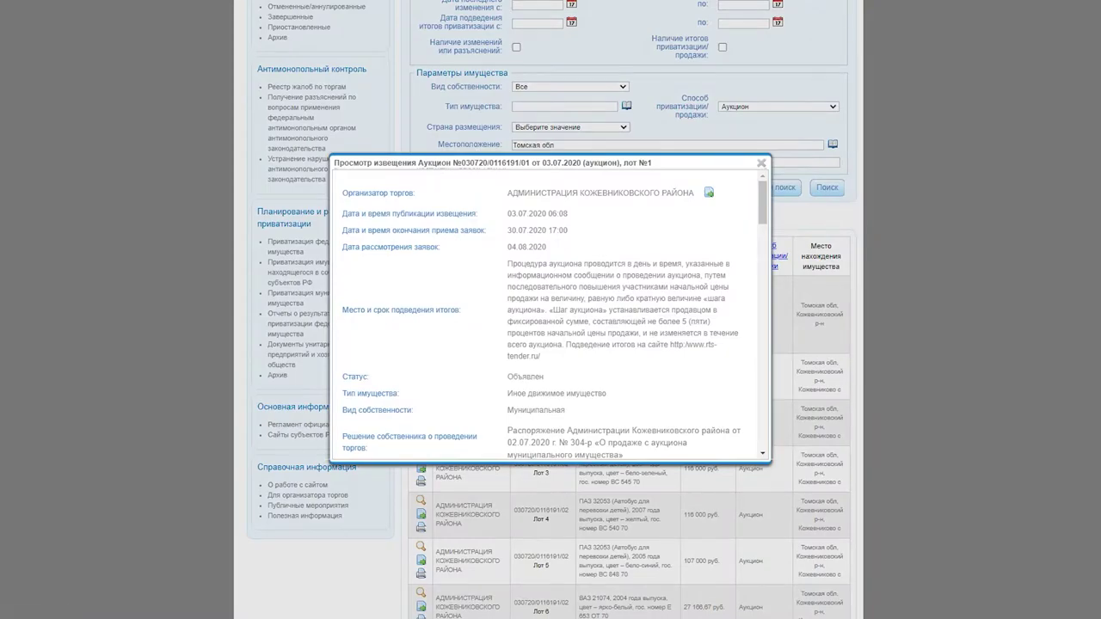
scroll(421, 313, "up", 3)
scroll(628, 542, "up", 1)
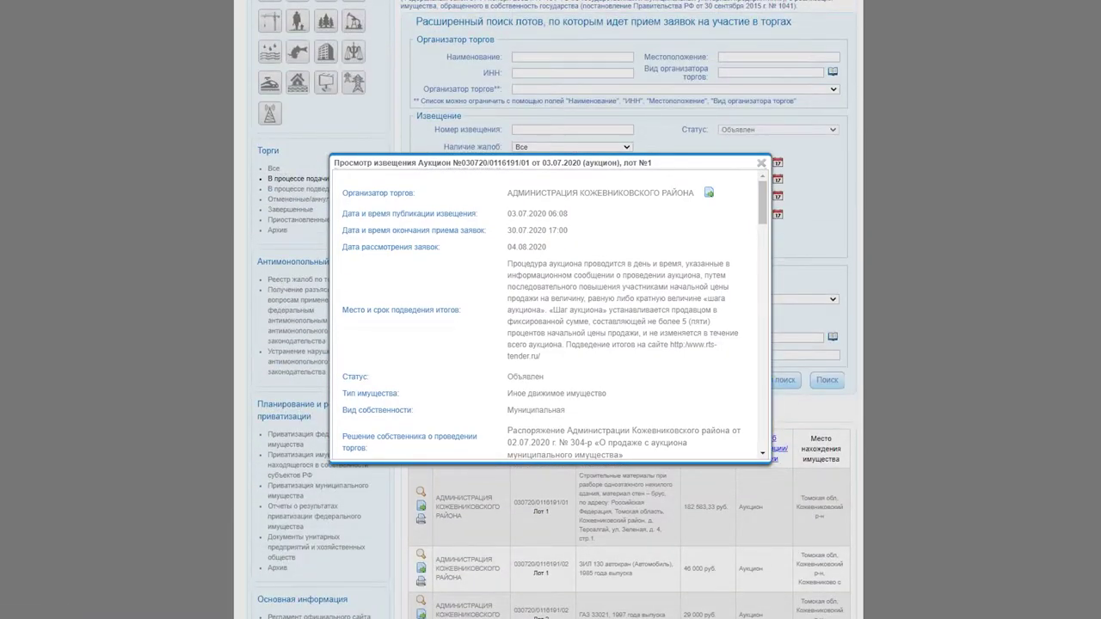
left_click_drag(551, 163, 576, 177)
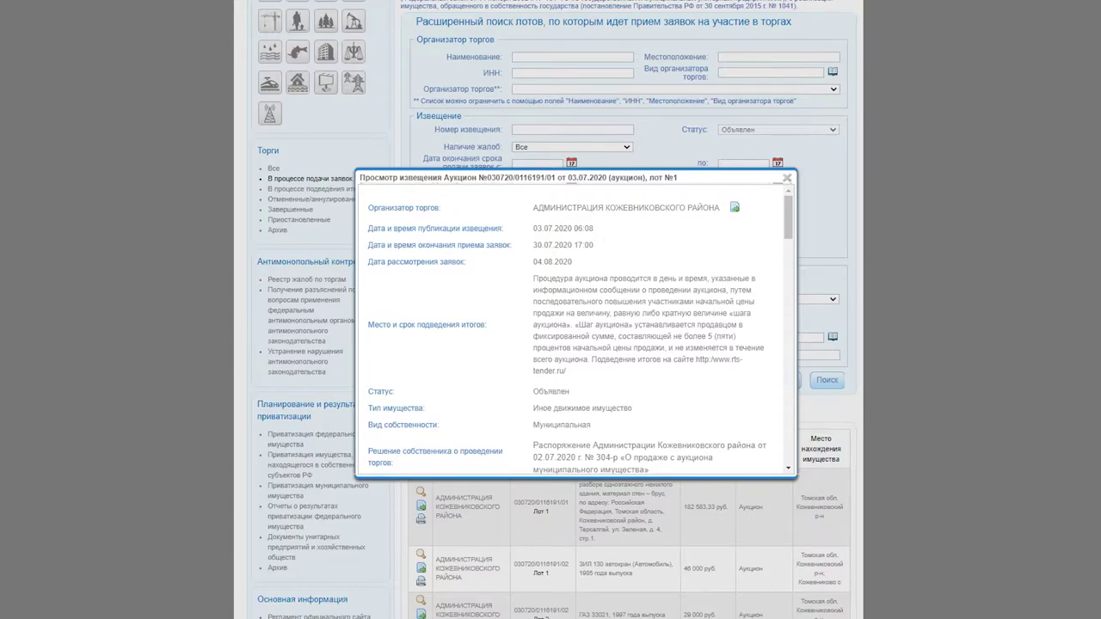
left_click_drag(533, 245, 593, 245)
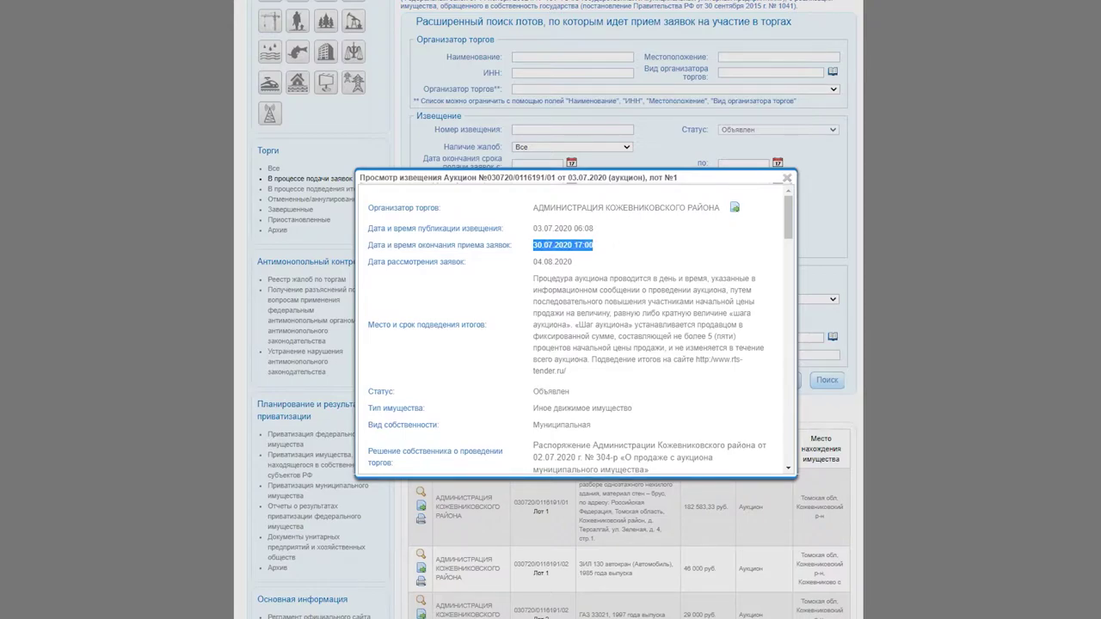
left_click_drag(534, 279, 566, 371)
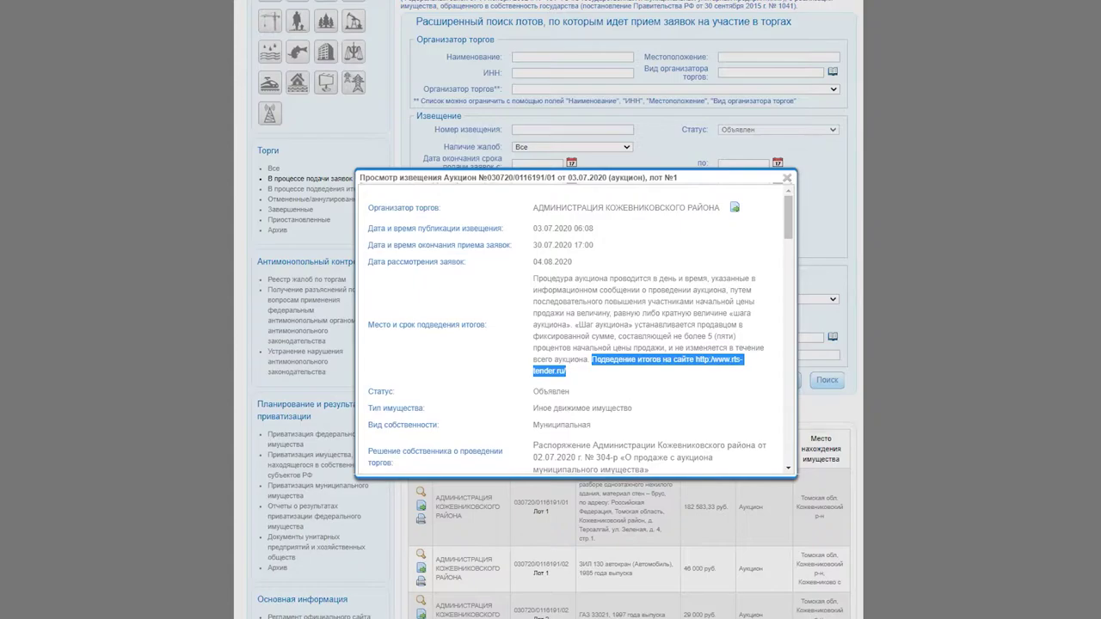
left_click_drag(368, 391, 550, 392)
left_click(381, 392)
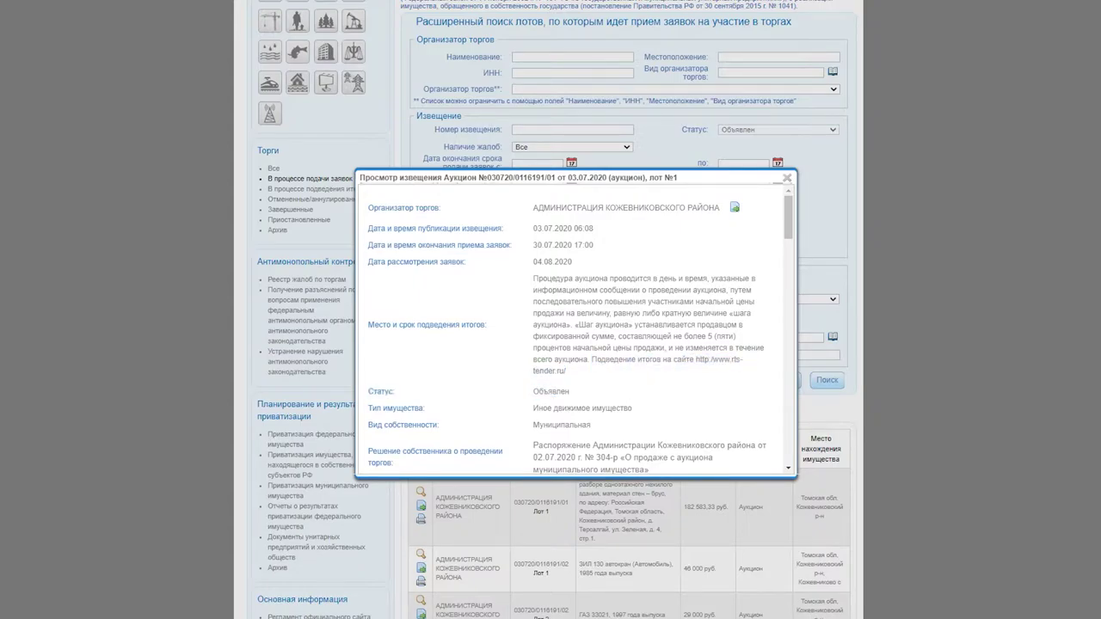
Examine the lot's property description, location, starting sale price («Начальная цена продажи имущества») and auction step («Шаг аукциона») in the quick view
scroll(568, 331, "down", 3)
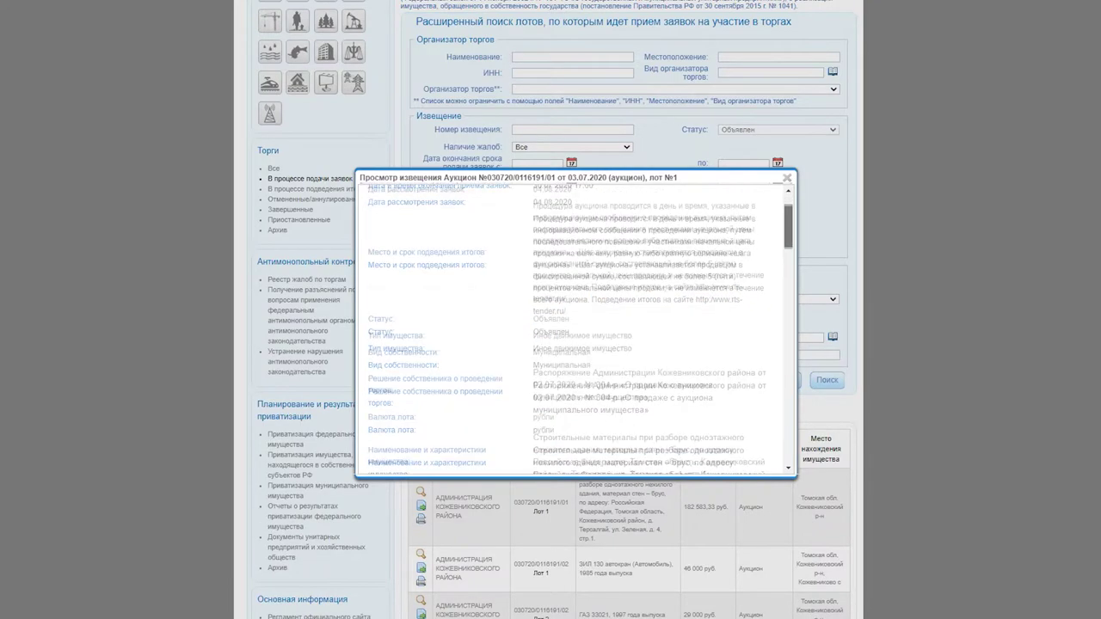
scroll(575, 331, "down", 1)
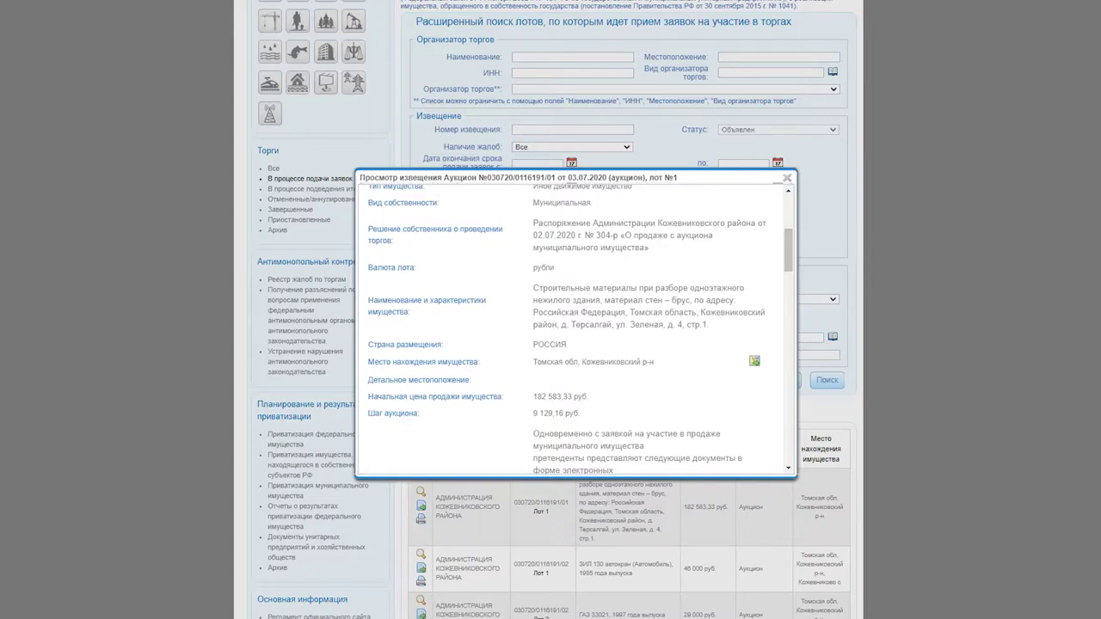
scroll(575, 329, "down", 3)
left_click_drag(532, 272, 589, 272)
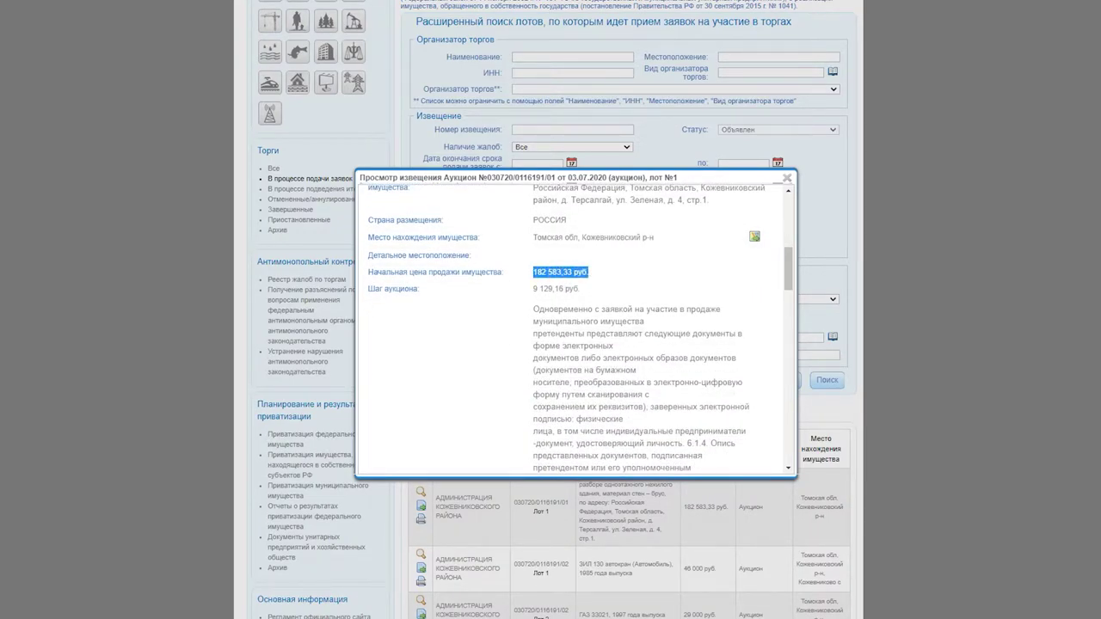
left_click_drag(532, 289, 581, 289)
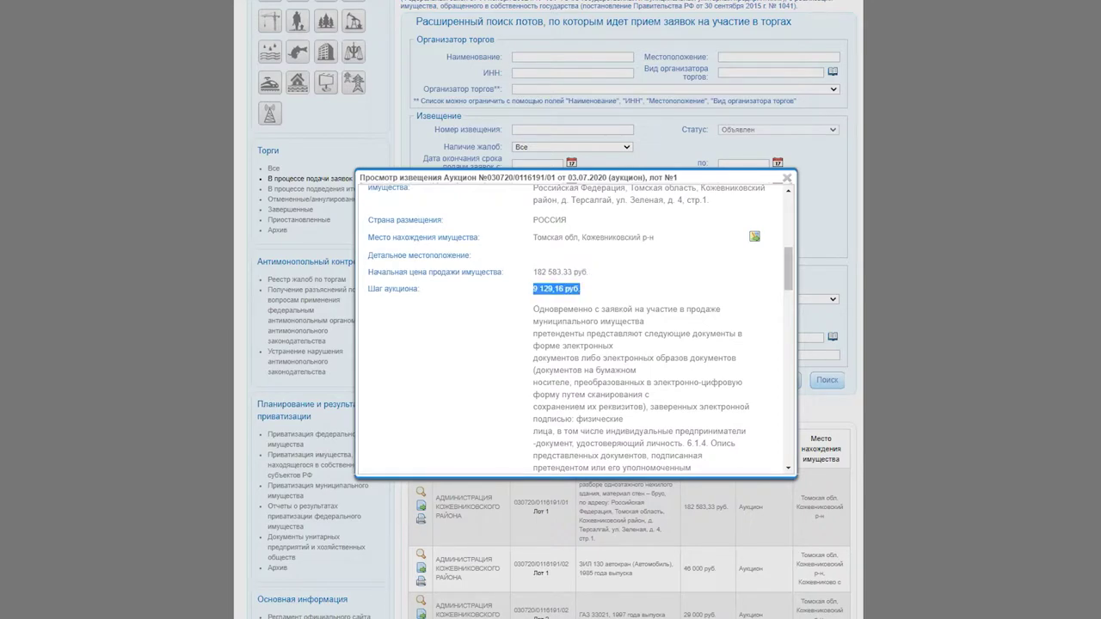
Review the documents required from buyers, the encumbrance and the deposit amount («Размер задатка») with its payment term
scroll(576, 329, "down", 3)
scroll(576, 328, "down", 3)
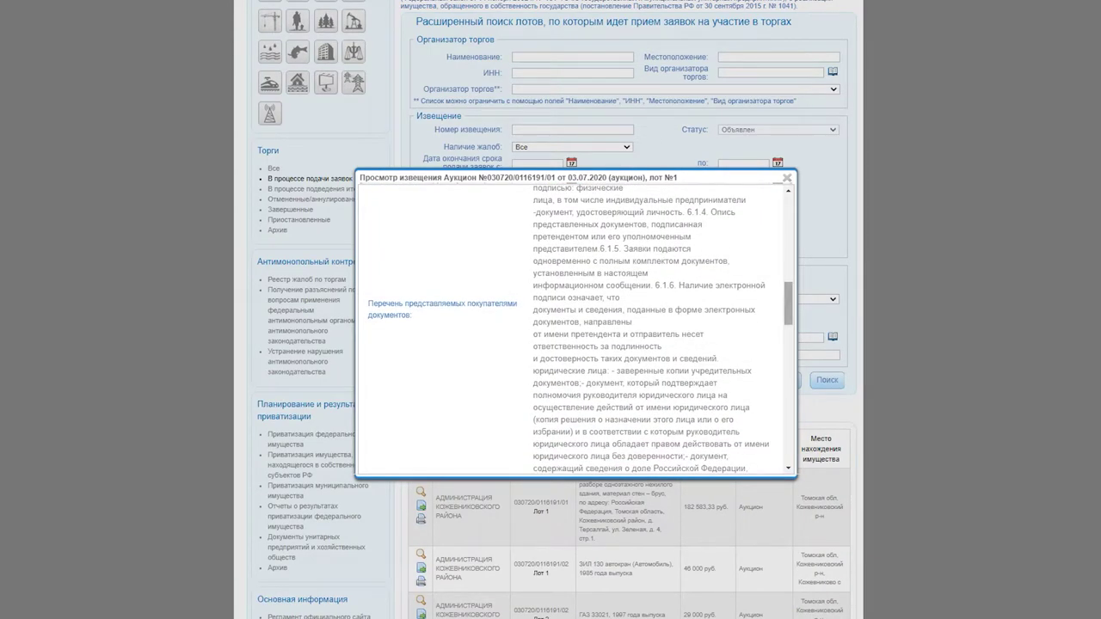
scroll(576, 329, "down", 4)
scroll(576, 330, "down", 1)
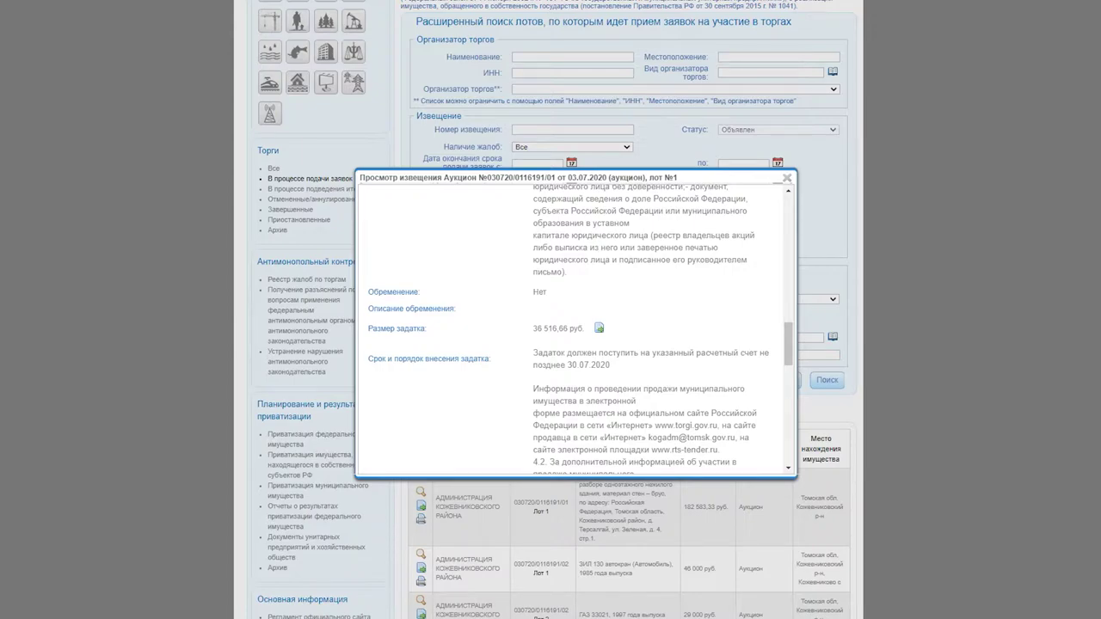
left_click_drag(533, 329, 583, 329)
scroll(577, 330, "down", 2)
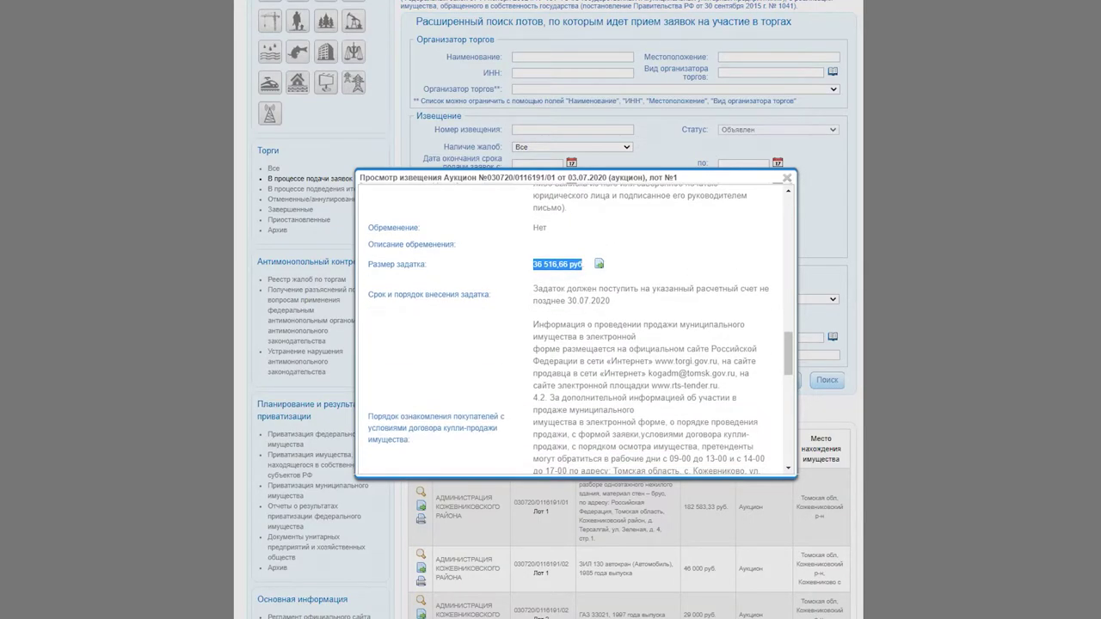
Read the buyer familiarization procedure, participation restrictions, winner selection, contract term and previous auction information for the lot
scroll(576, 329, "down", 4)
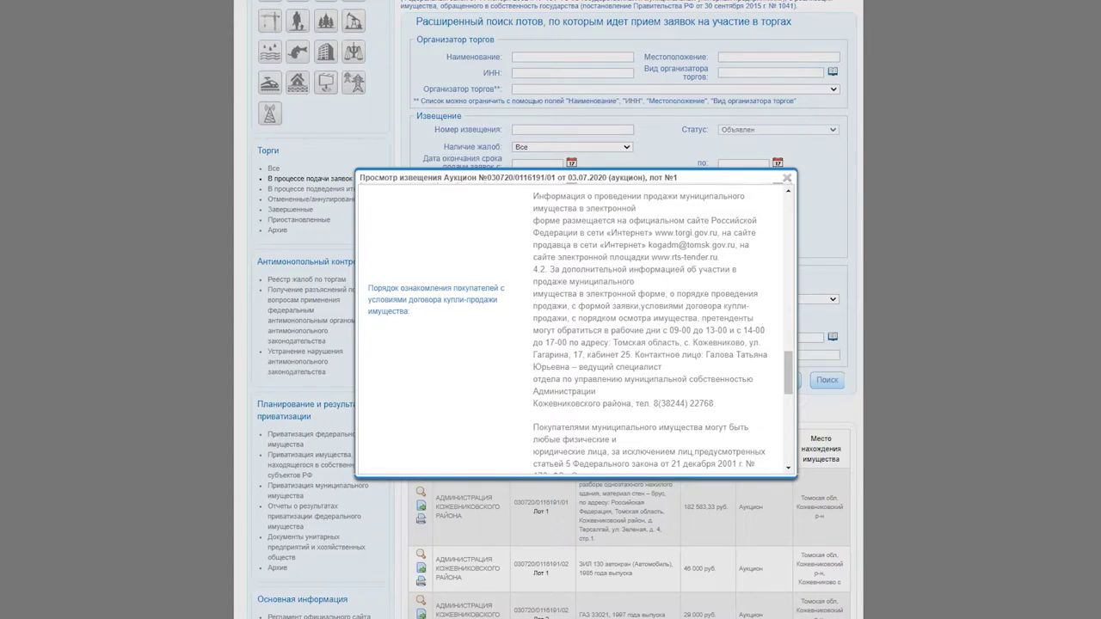
scroll(577, 329, "down", 3)
scroll(576, 329, "up", 5)
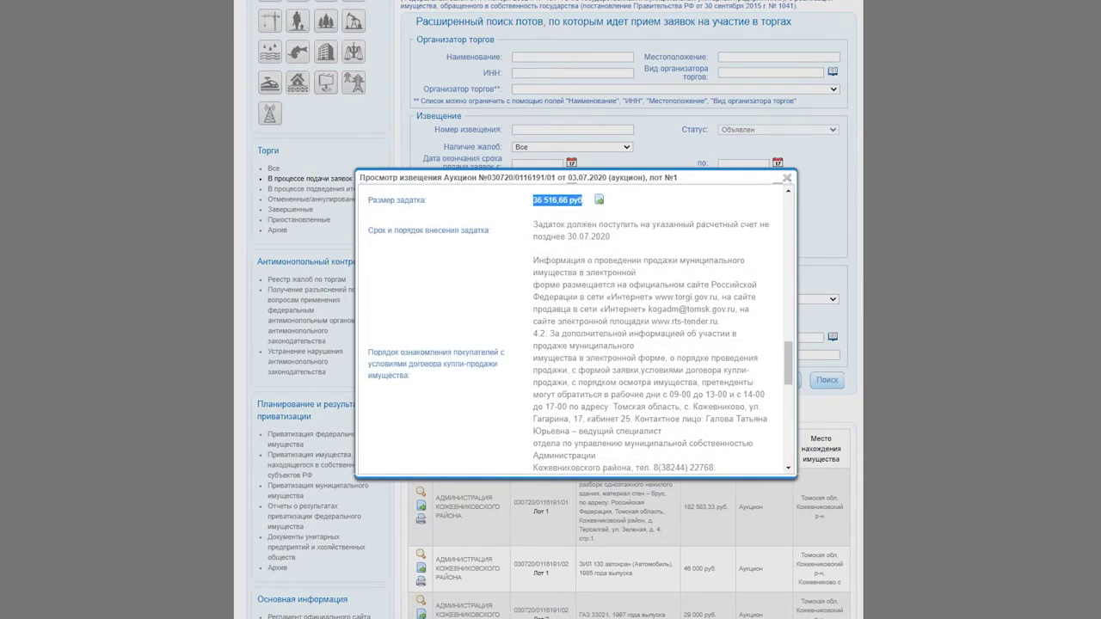
scroll(576, 329, "down", 7)
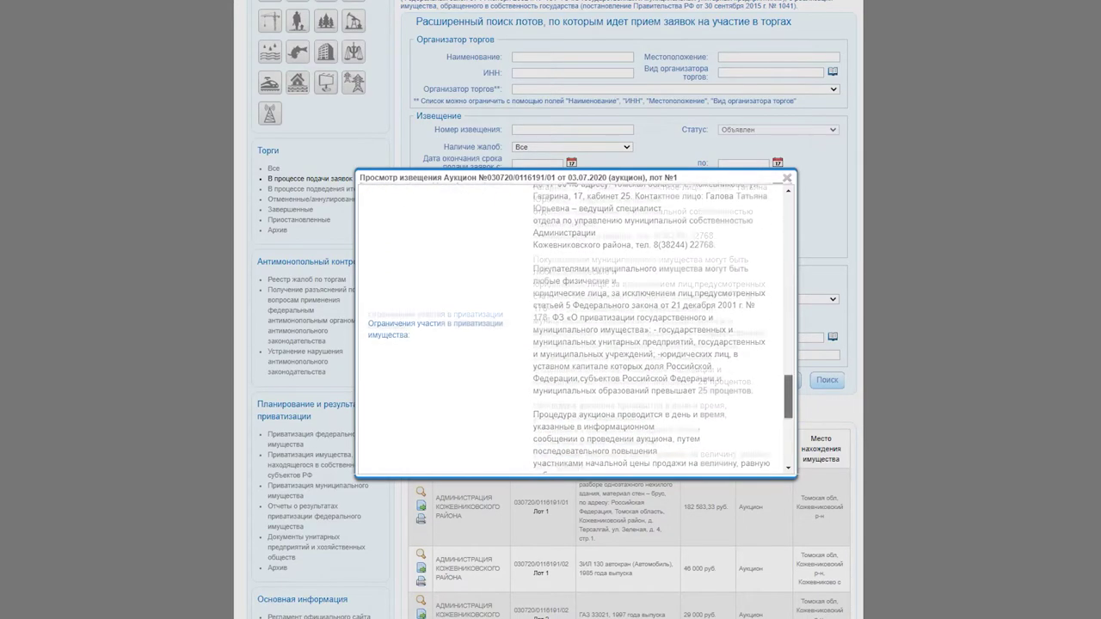
scroll(576, 329, "down", 1)
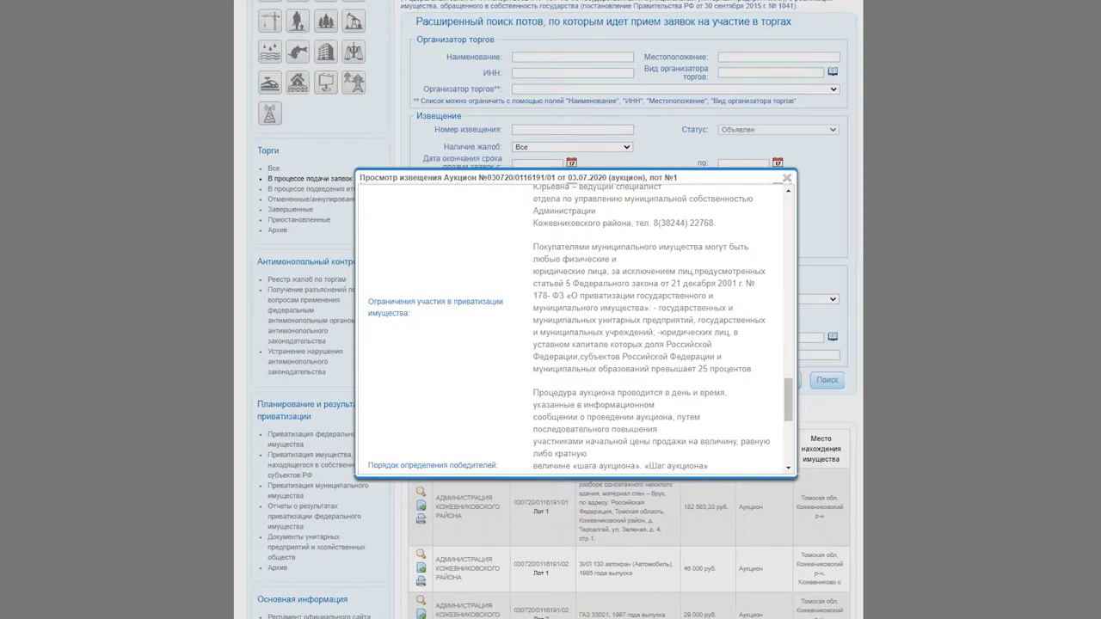
scroll(581, 327, "down", 4)
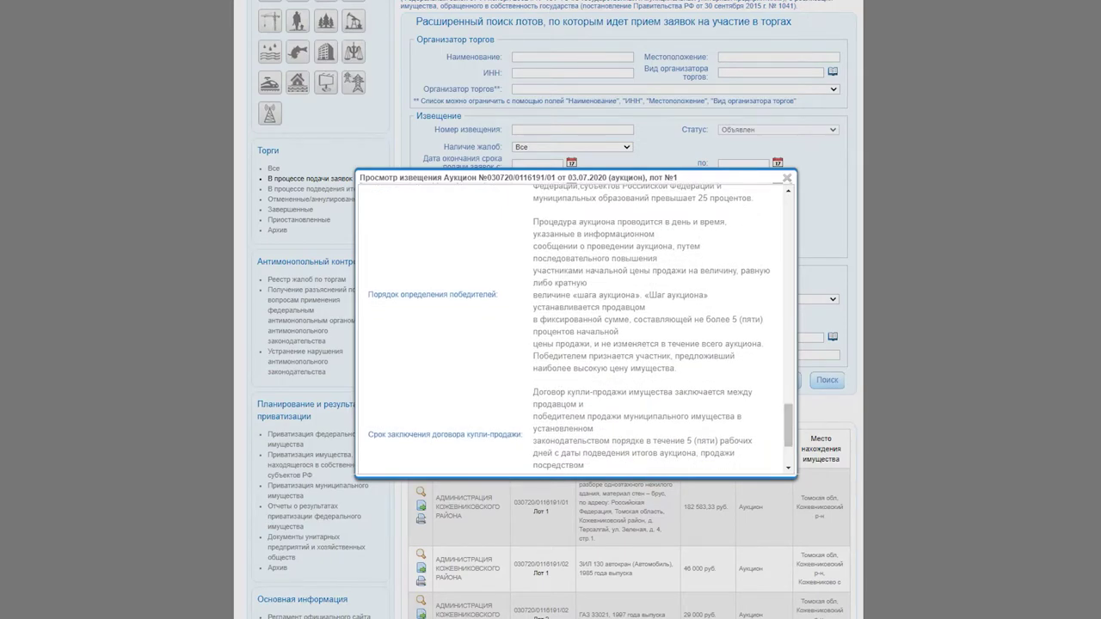
scroll(581, 330, "down", 3)
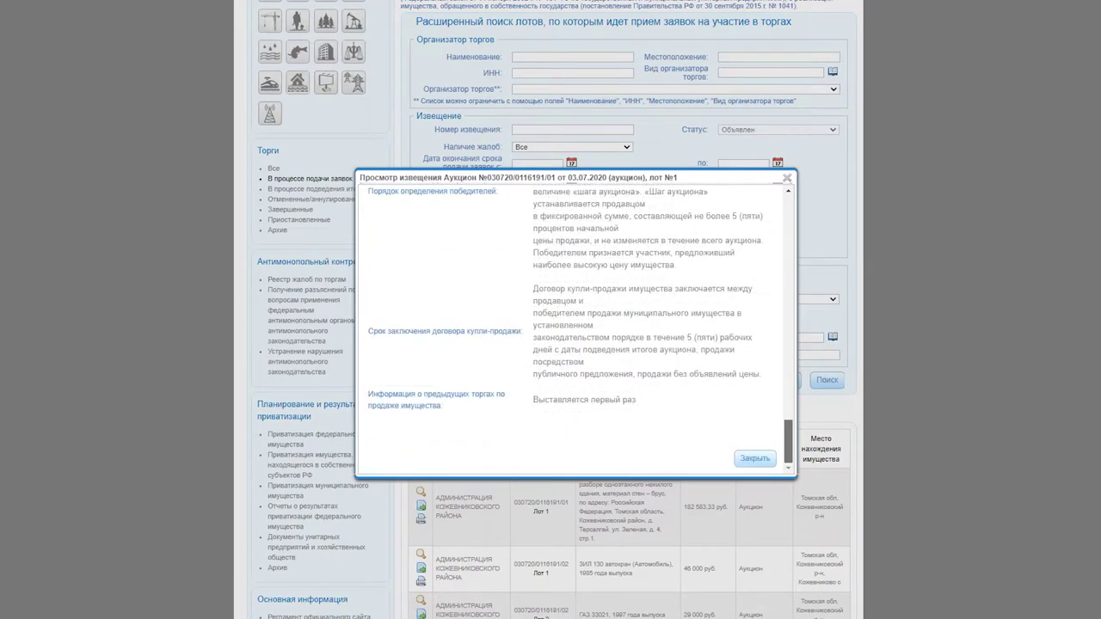
left_click_drag(368, 405, 532, 399)
left_click(636, 400)
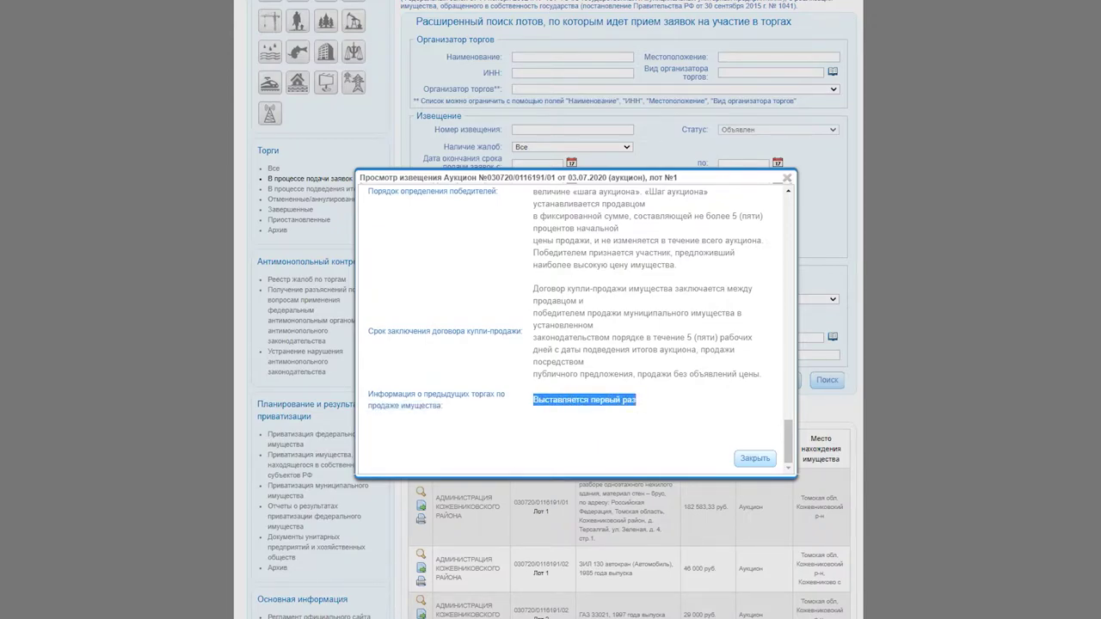
Skim the whole quick-view notice once more and close it
scroll(577, 327, "up", 10)
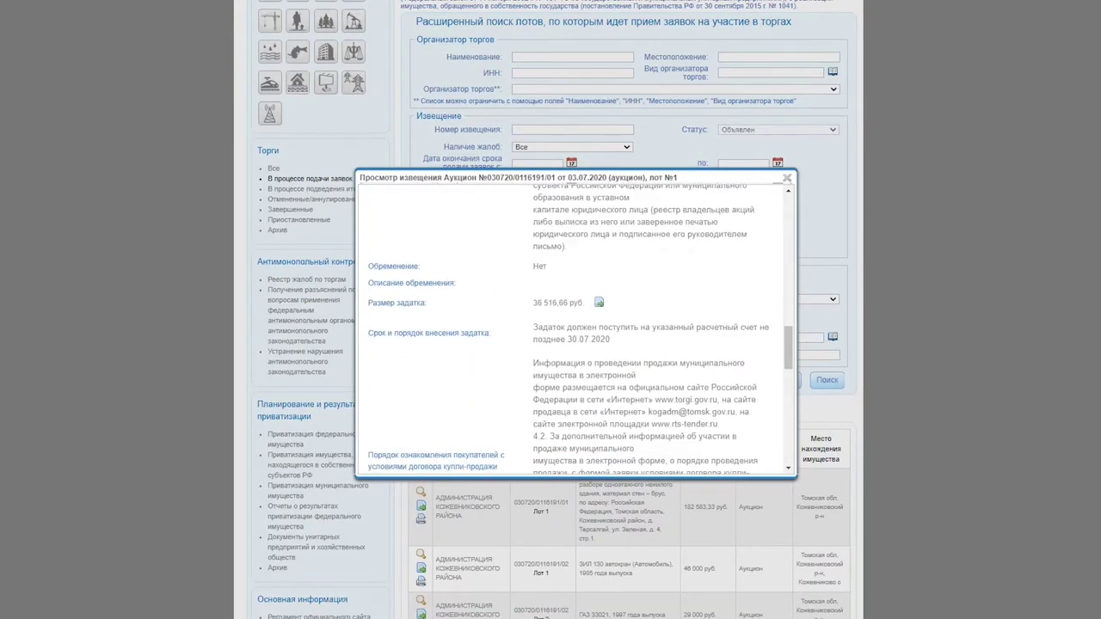
scroll(577, 327, "down", 5)
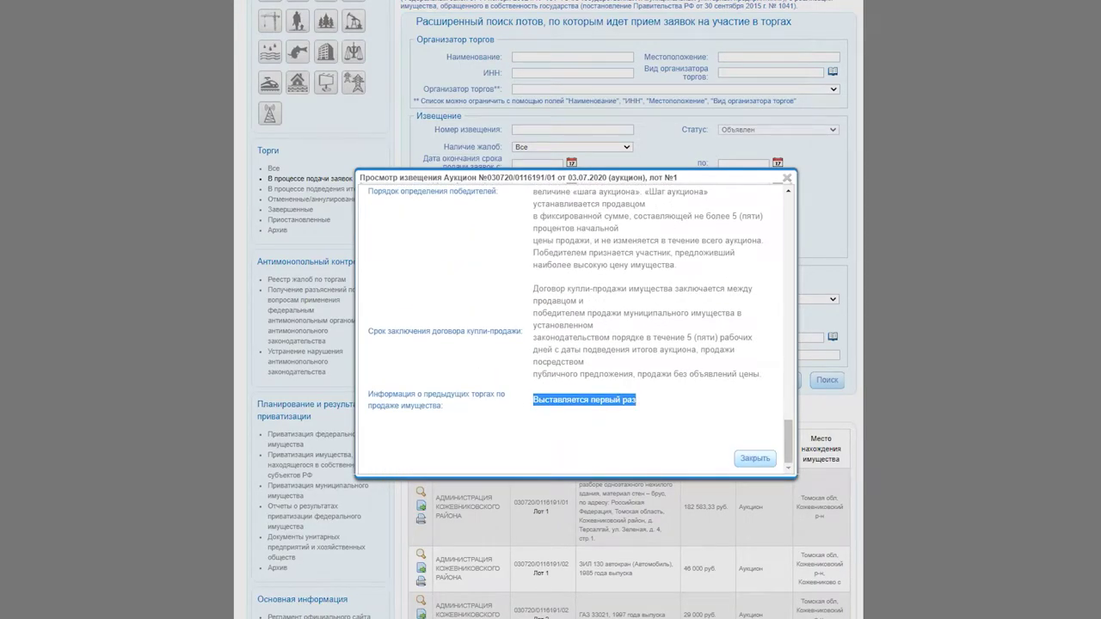
scroll(577, 327, "up", 15)
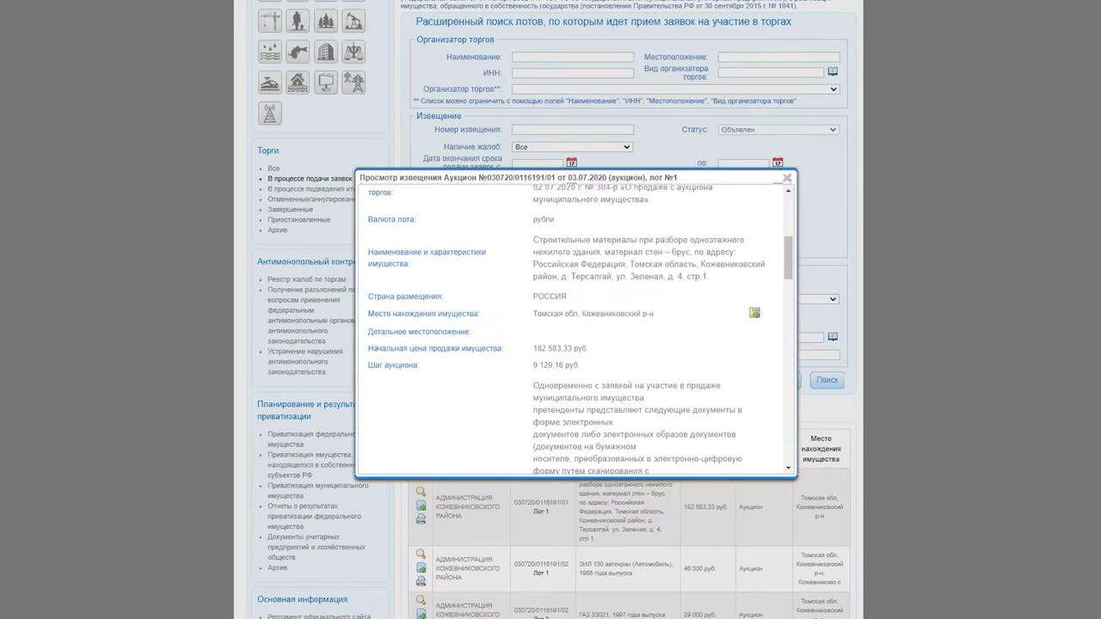
scroll(573, 327, "up", 5)
scroll(576, 327, "down", 15)
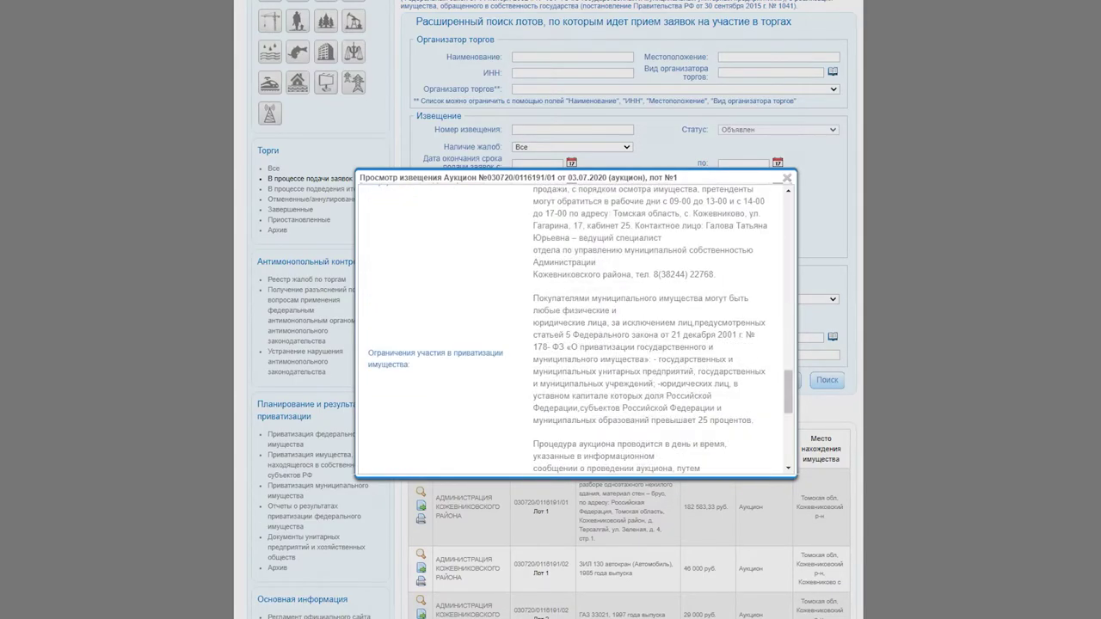
scroll(576, 327, "down", 10)
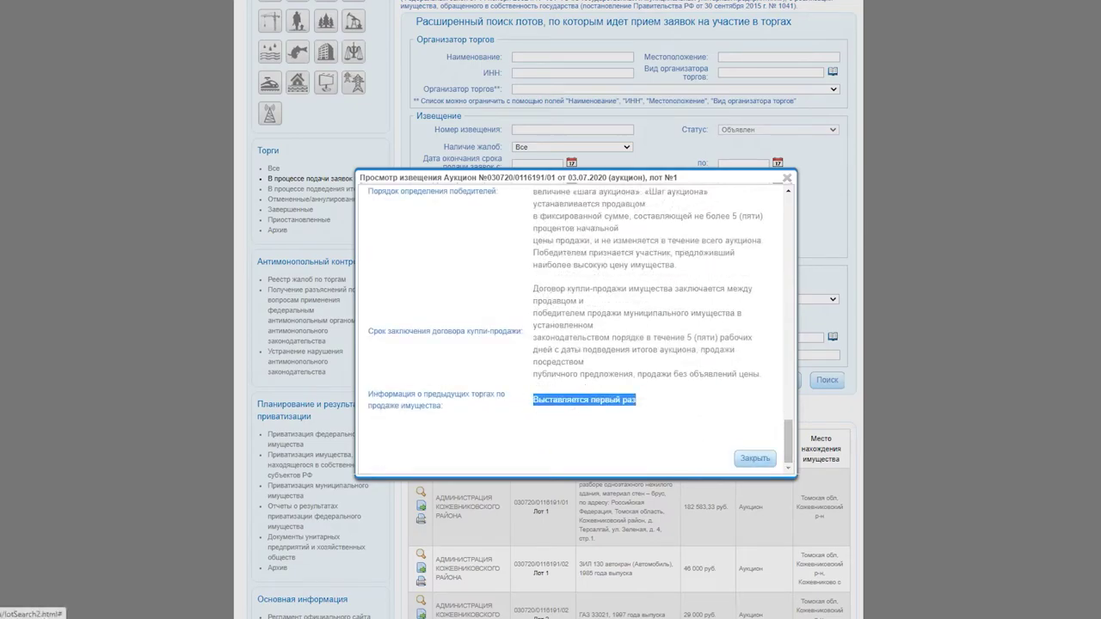
left_click(755, 459)
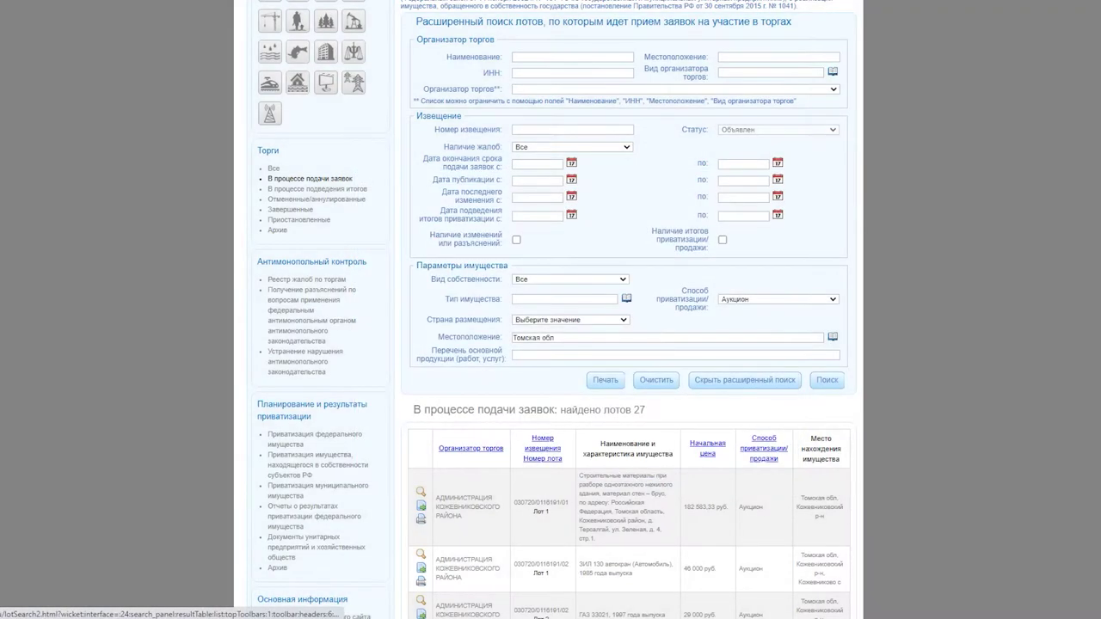
Open the full notice page of the first lot from the search results
scroll(310, 507, "down", 1)
scroll(309, 499, "down", 2)
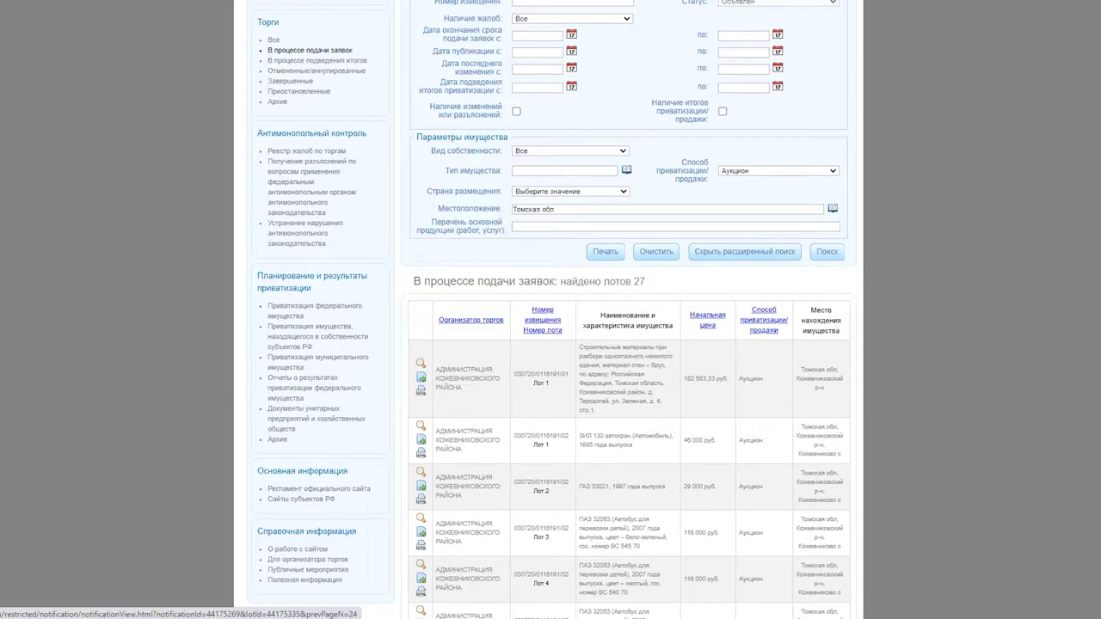
left_click(421, 364)
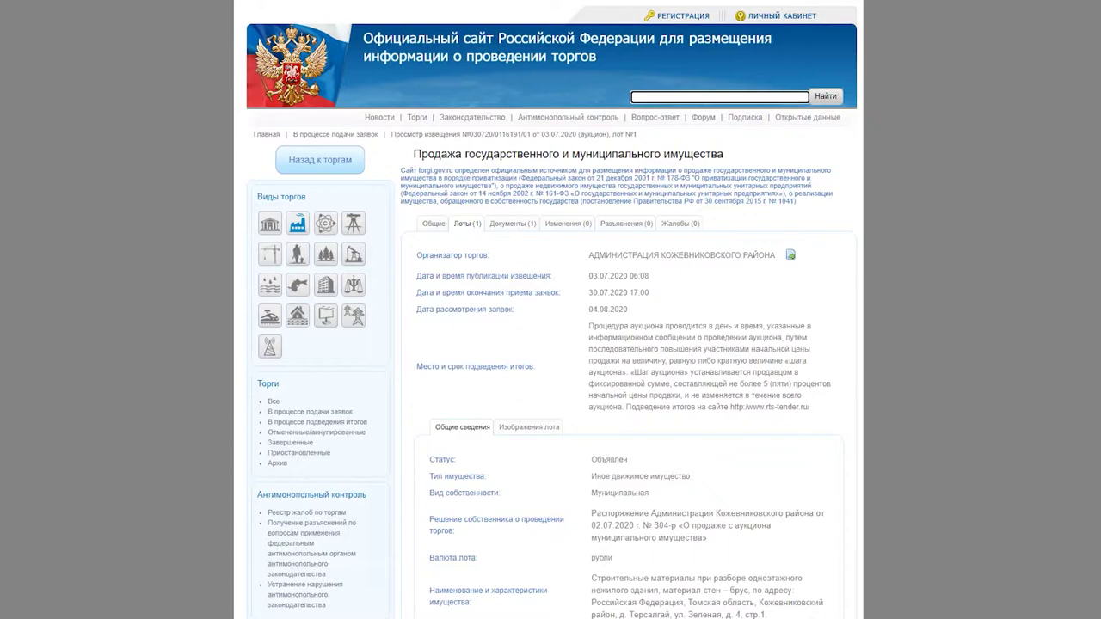
scroll(550, 310, "down", 1)
scroll(550, 310, "up", 1)
scroll(551, 310, "down", 1)
scroll(551, 309, "up", 1)
Check the lot's images («Изображения лота») and read through its general details («Общие сведения») to the end
left_click(528, 427)
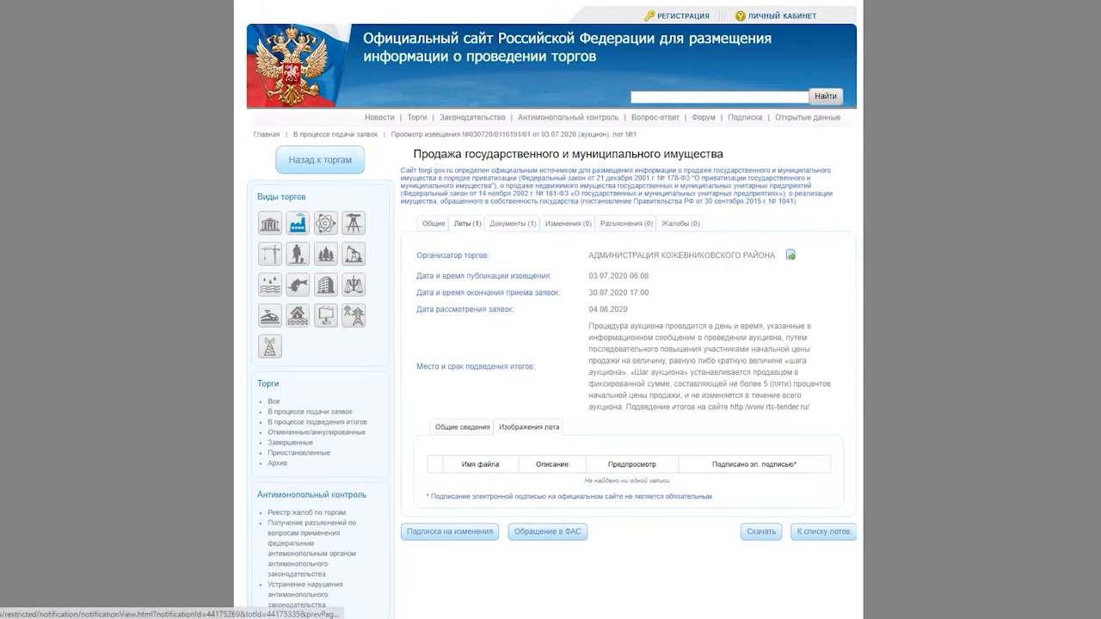
left_click(462, 427)
scroll(550, 310, "down", 1)
scroll(551, 309, "up", 1)
scroll(551, 345, "down", 15)
scroll(550, 344, "up", 5)
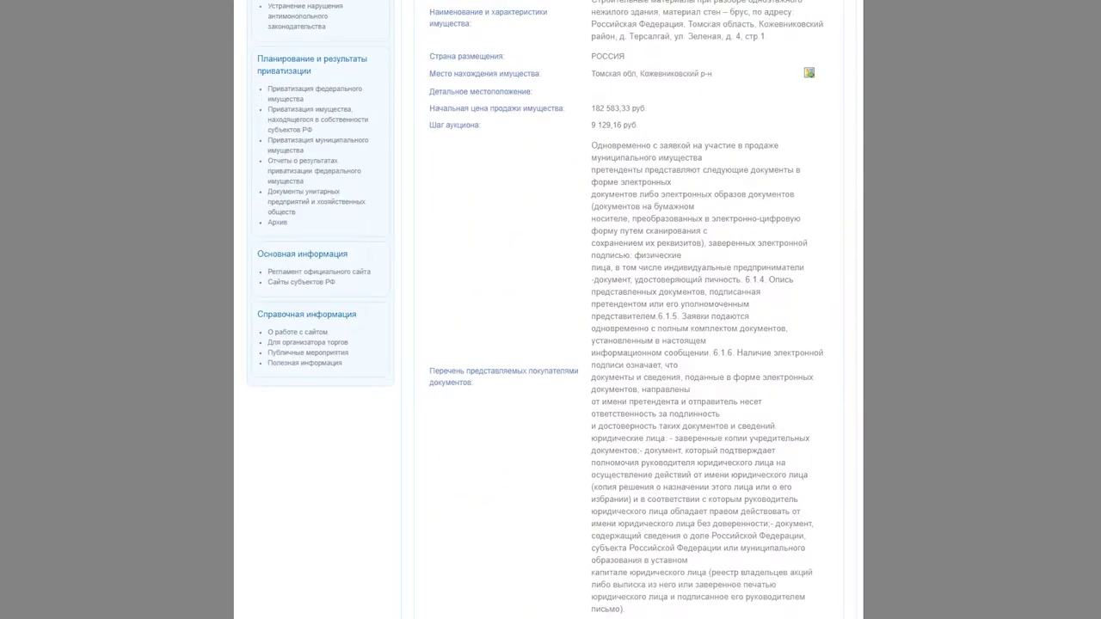
scroll(550, 345, "down", 6)
scroll(551, 344, "down", 7)
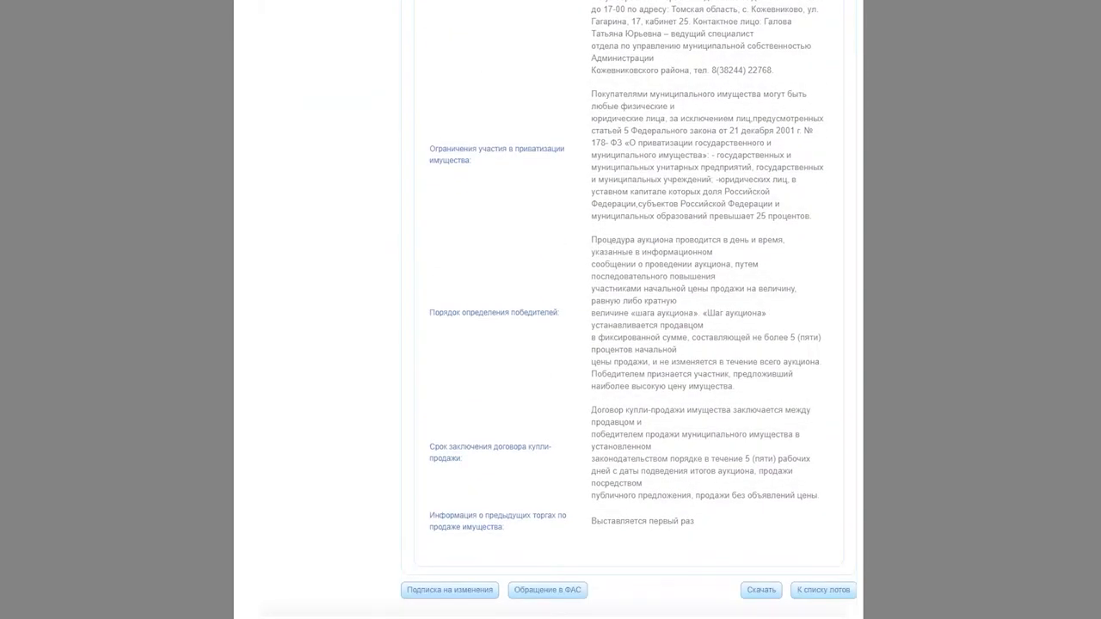
scroll(551, 344, "up", 20)
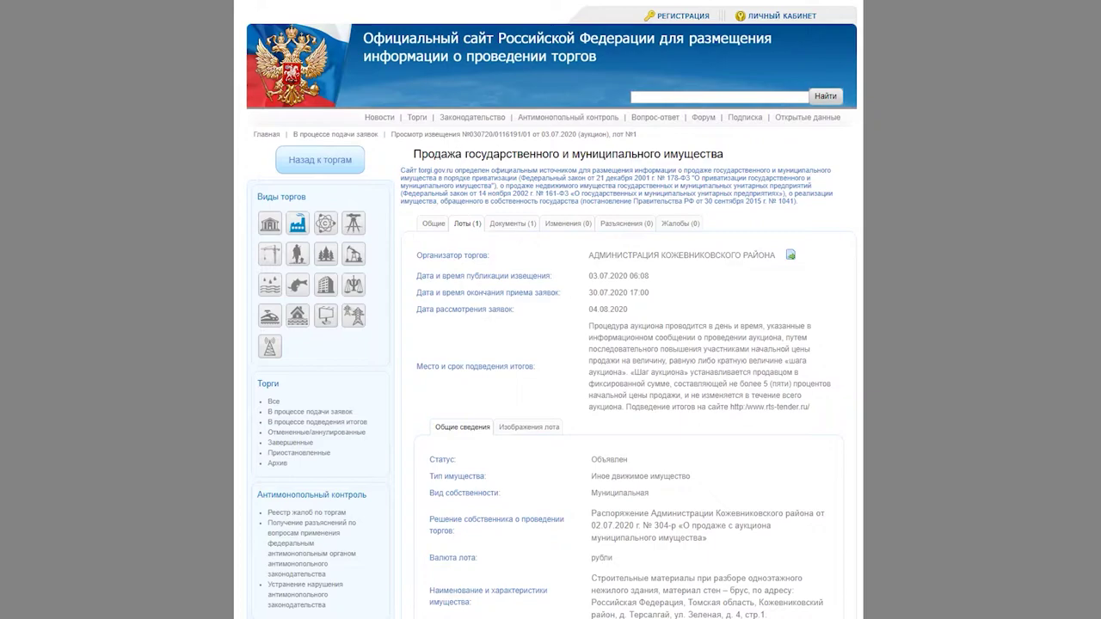
Check the notice's documents («Документы»), then read its general information («Общие») through to the auction venue and electronic signature entries
left_click(513, 223)
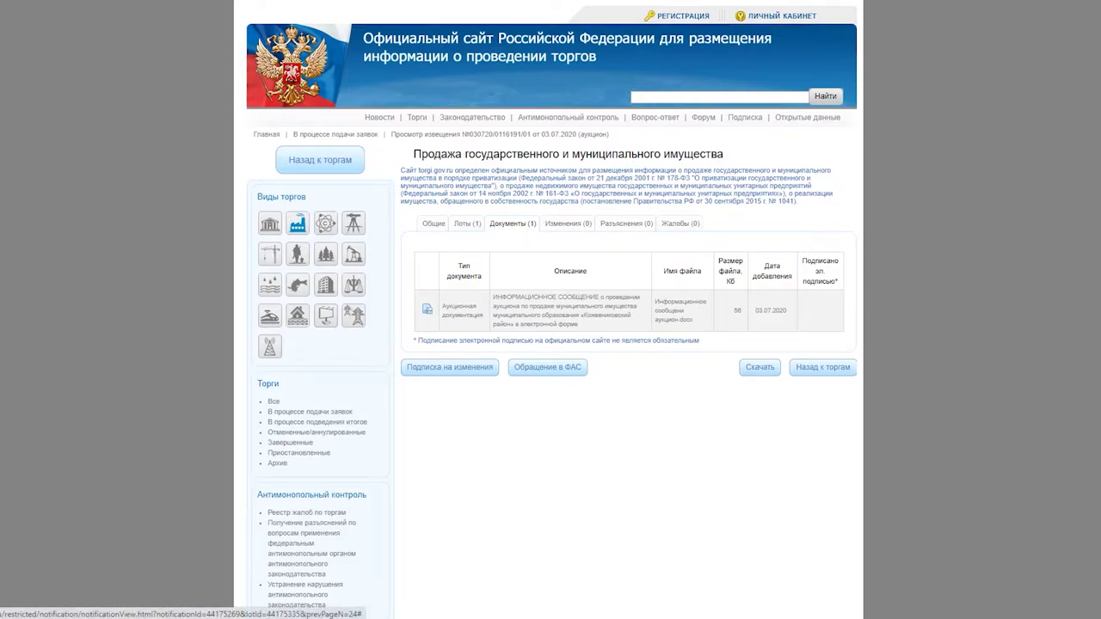
left_click(433, 223)
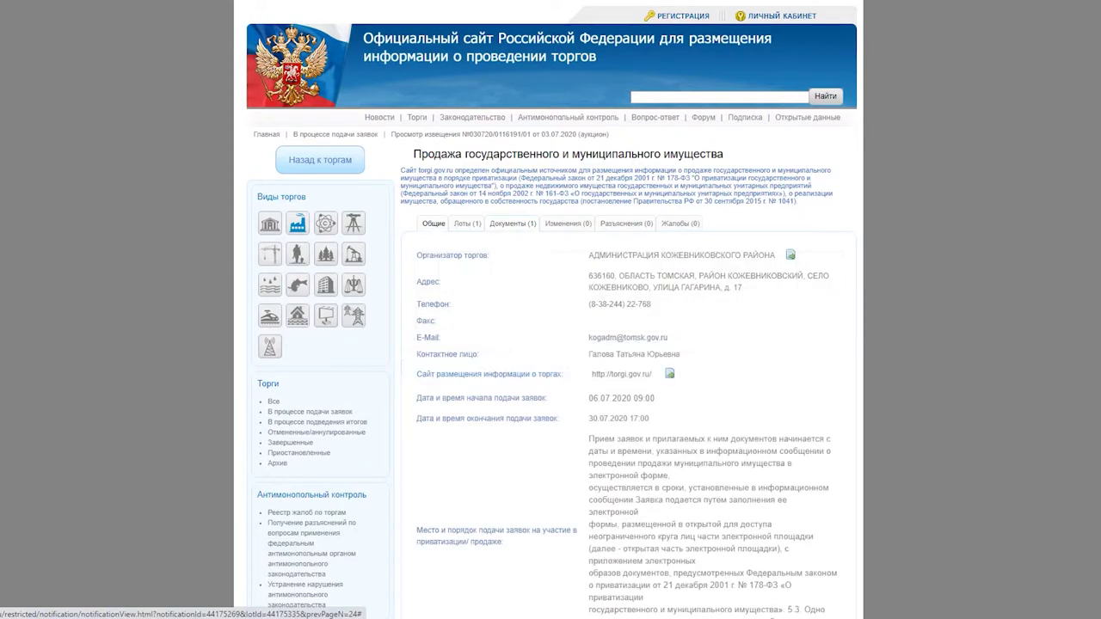
scroll(551, 310, "down", 1)
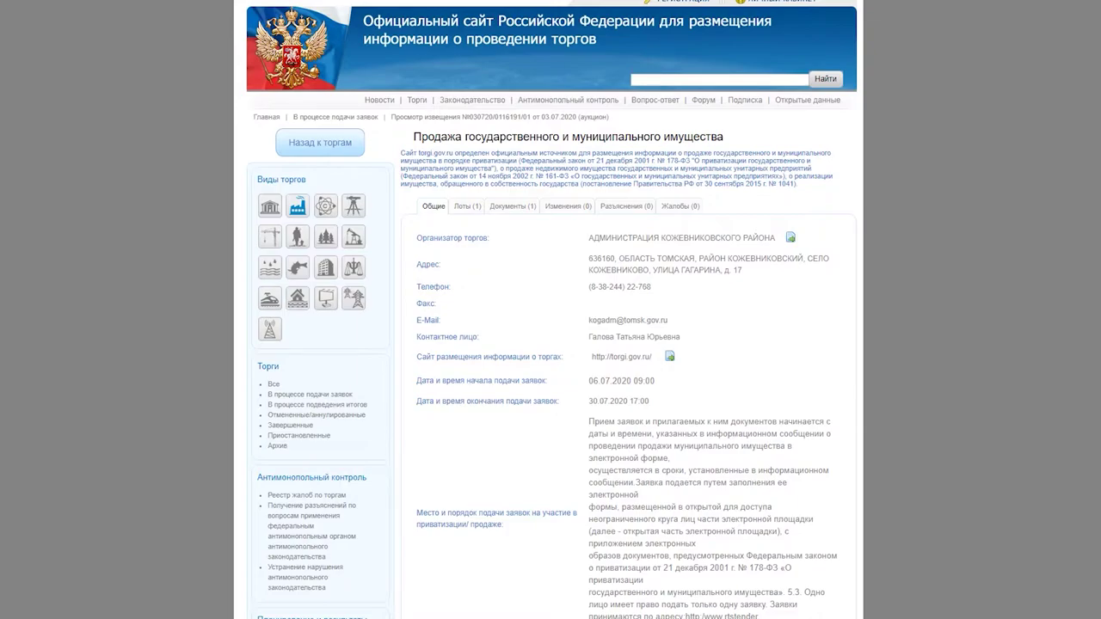
scroll(551, 310, "down", 3)
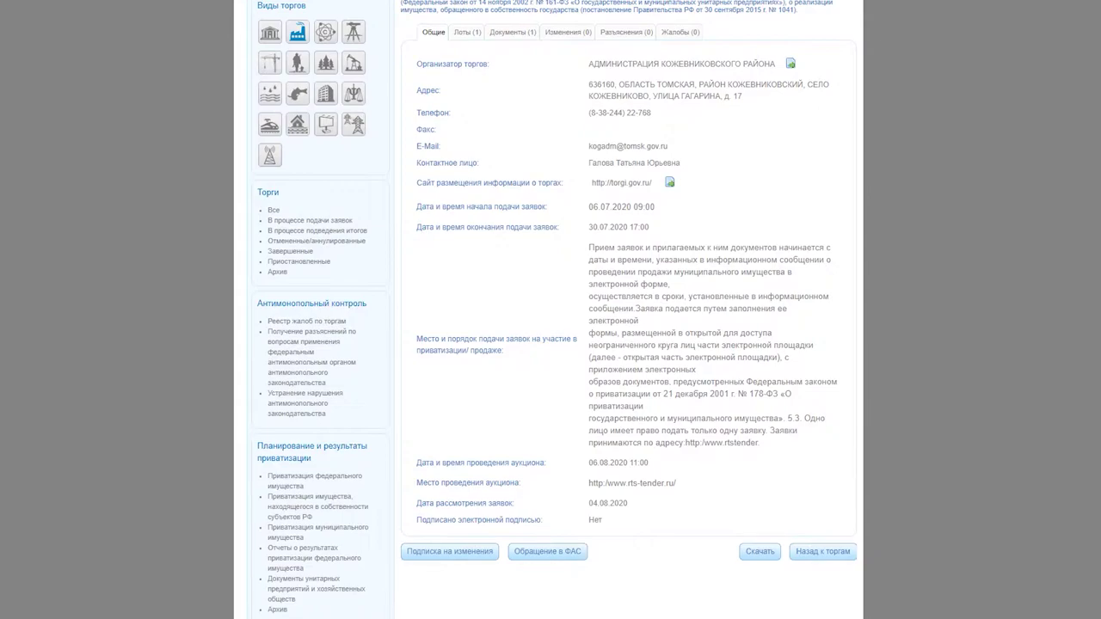
left_click_drag(589, 484, 676, 484)
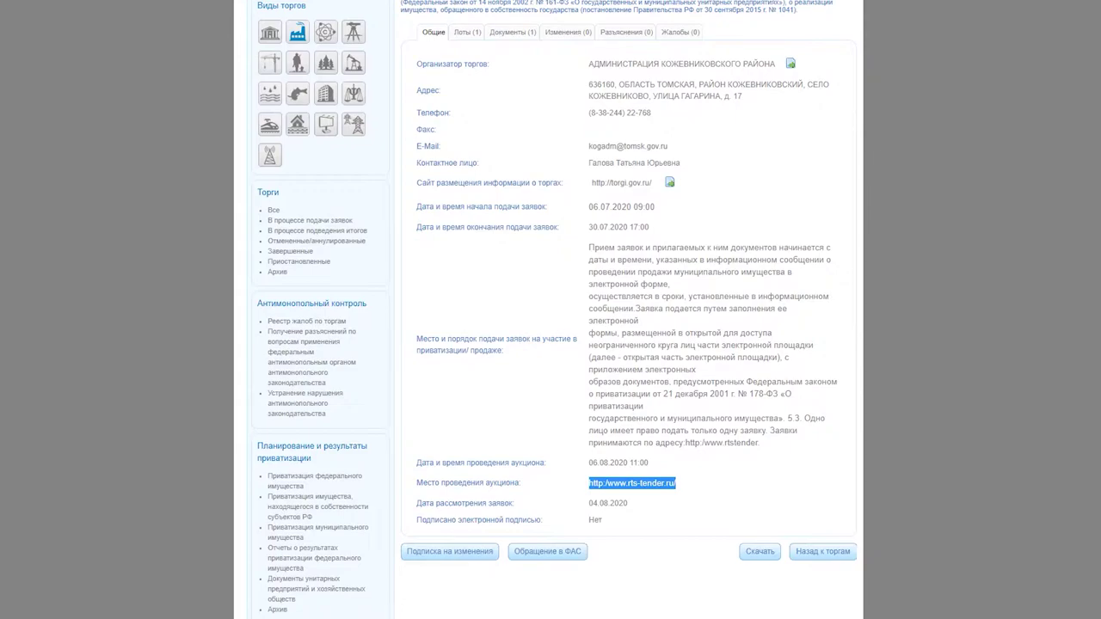
left_click_drag(676, 484, 588, 483)
left_click_drag(589, 521, 598, 521)
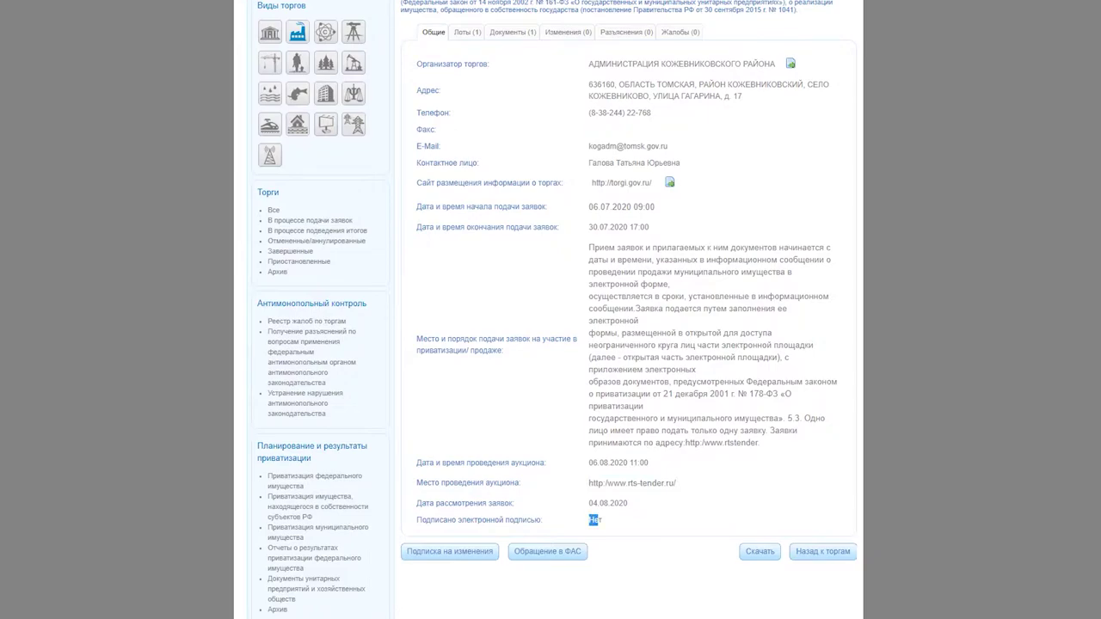
scroll(551, 309, "up", 2)
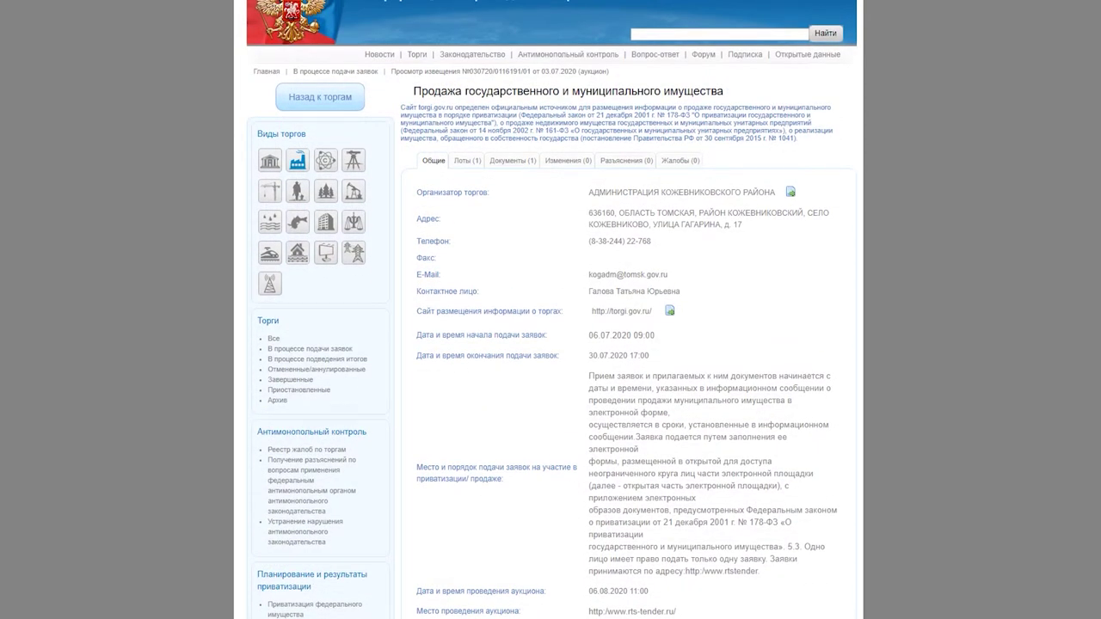
Review the notice's document list once more, then its lot list («Лоты») with the colour legend for withdrawn and suspended lots
left_click(512, 161)
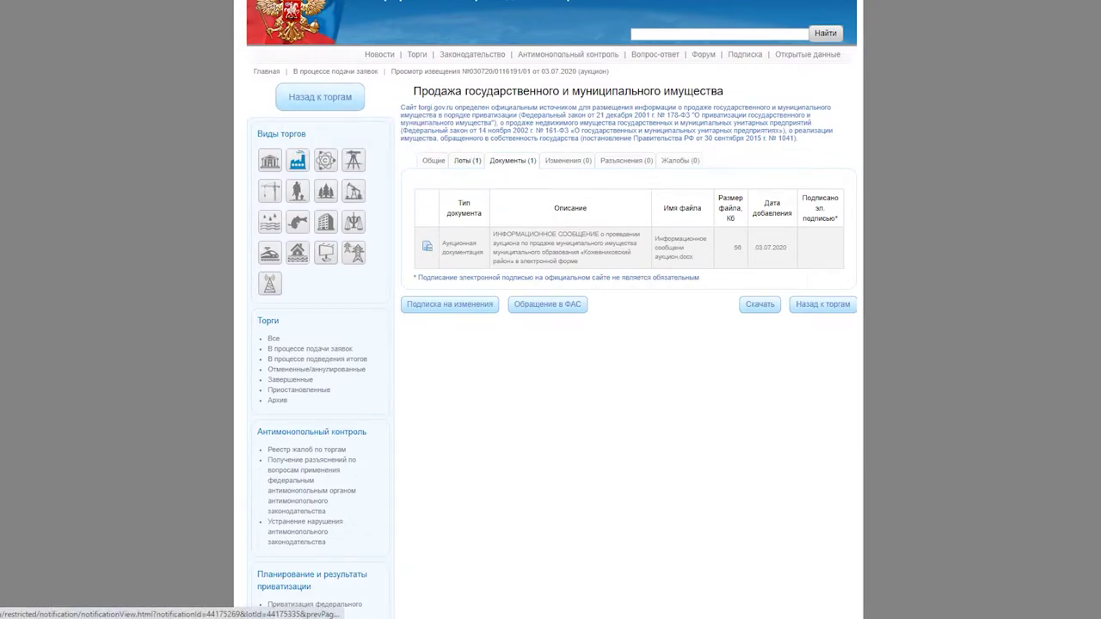
left_click(467, 161)
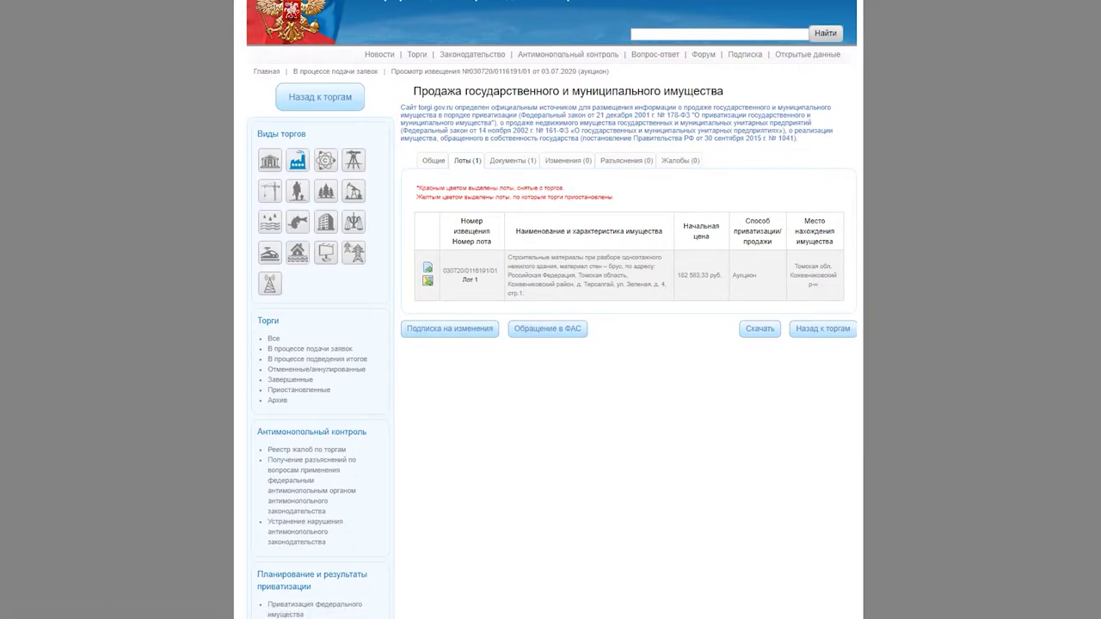
left_click_drag(417, 188, 612, 198)
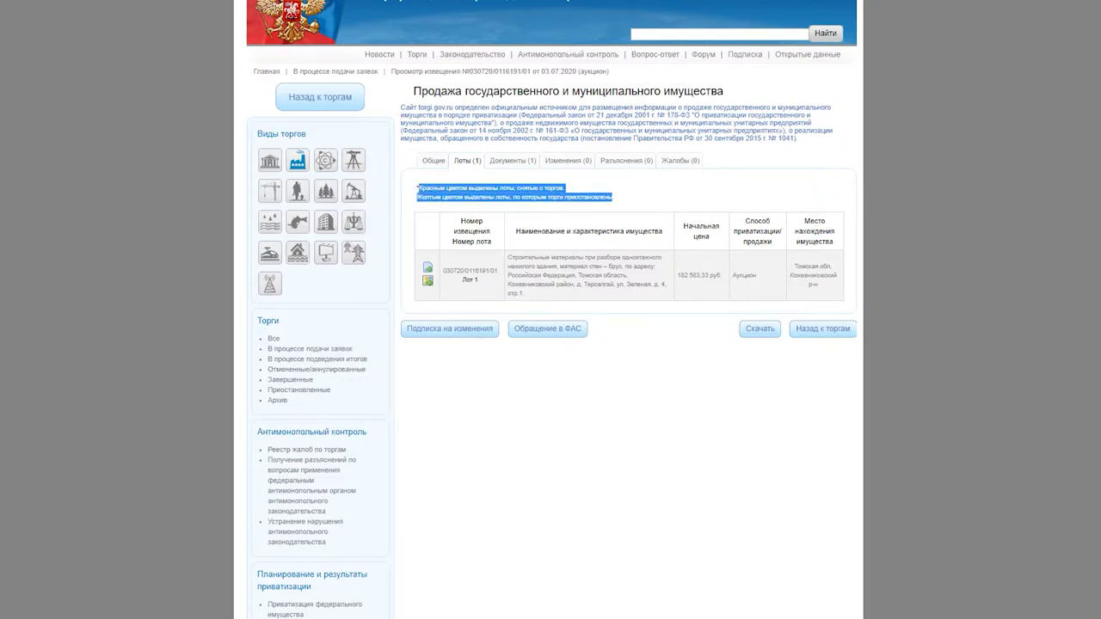
left_click(613, 197)
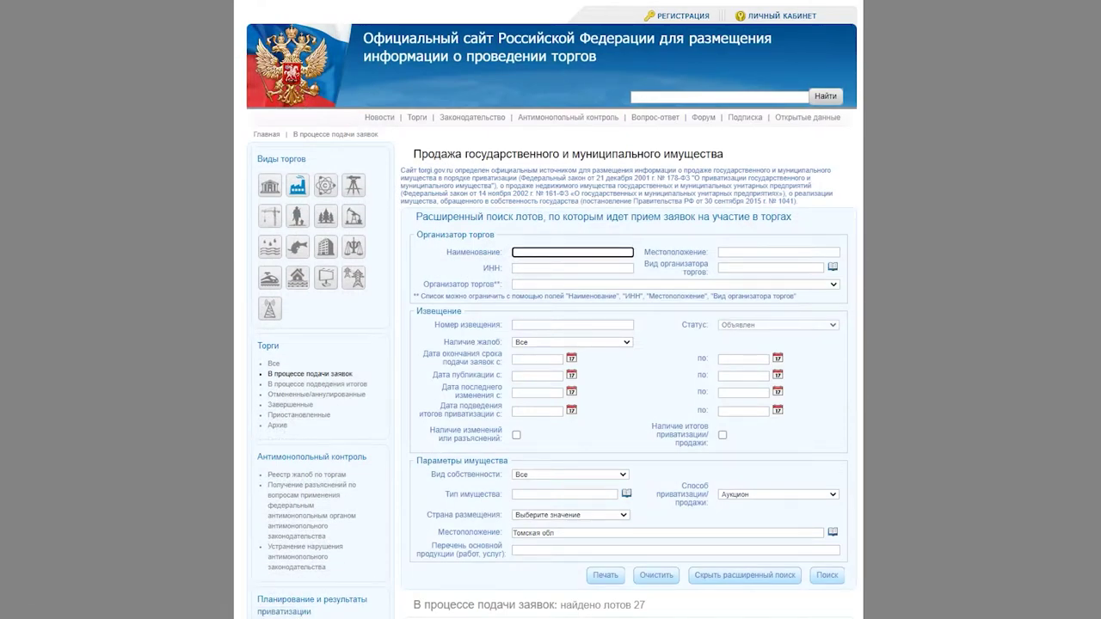
Look over the search results and open the printable version of the first lot's notice
scroll(552, 310, "down", 3)
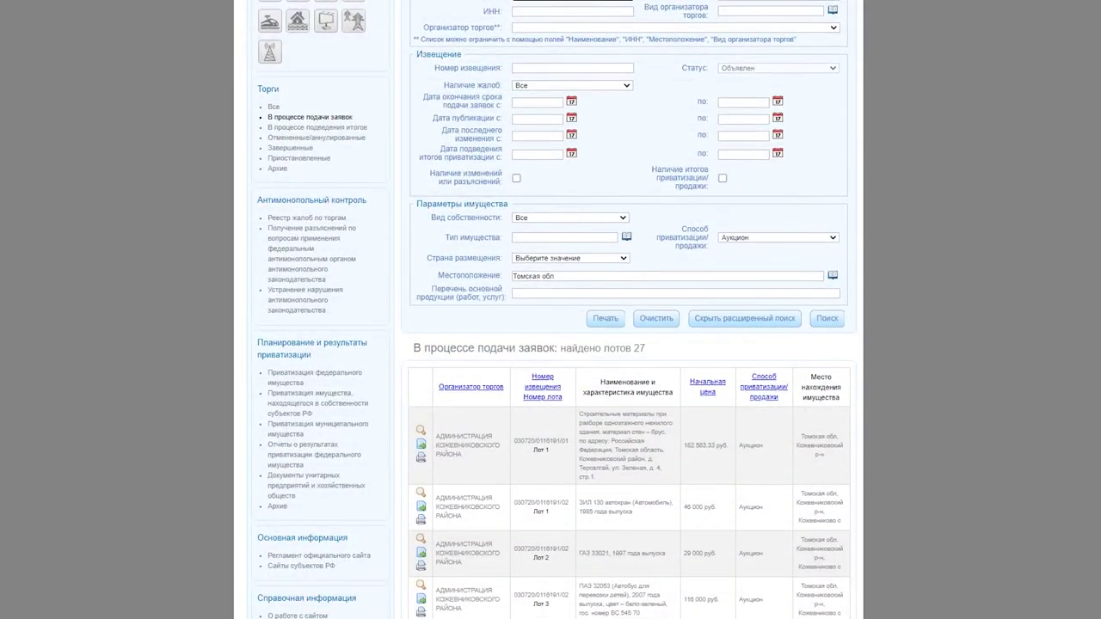
scroll(552, 309, "down", 1)
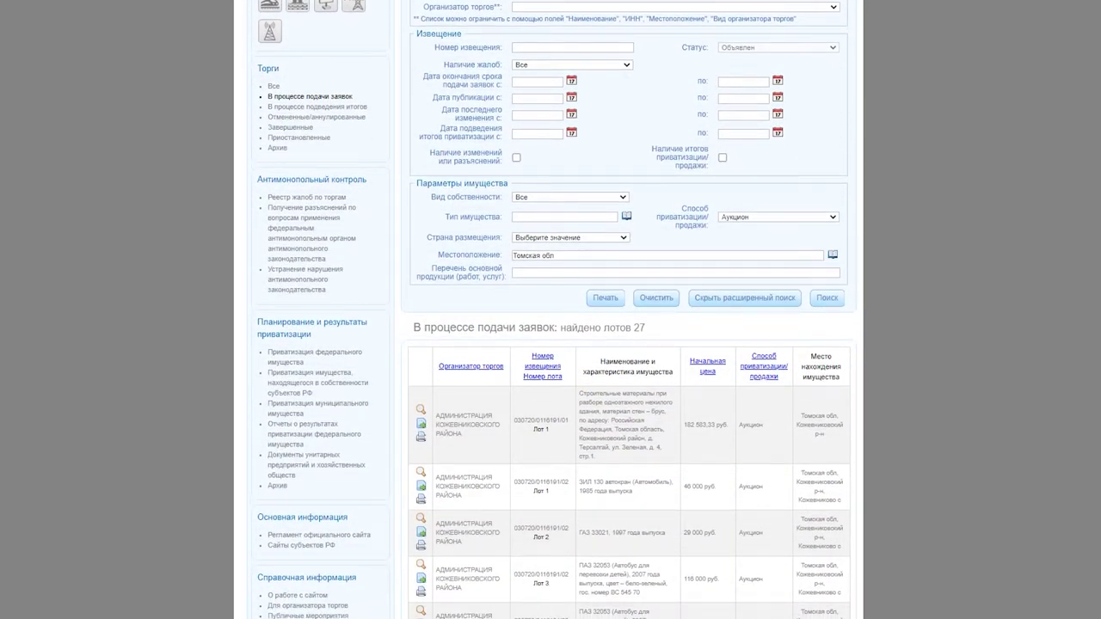
scroll(549, 309, "down", 1)
scroll(549, 309, "up", 3)
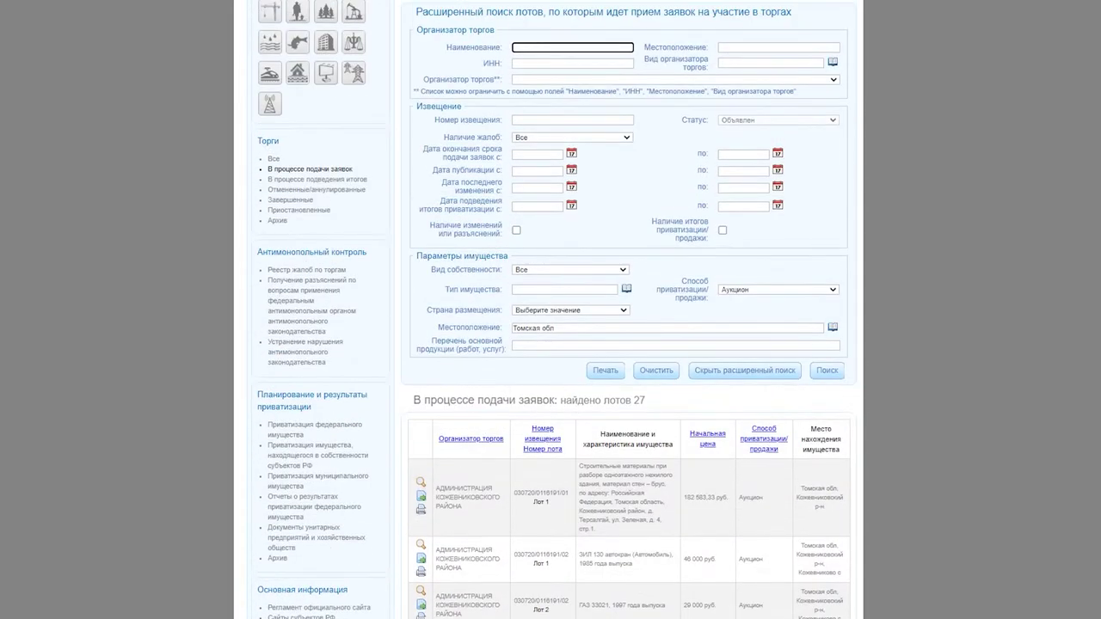
scroll(552, 310, "down", 3)
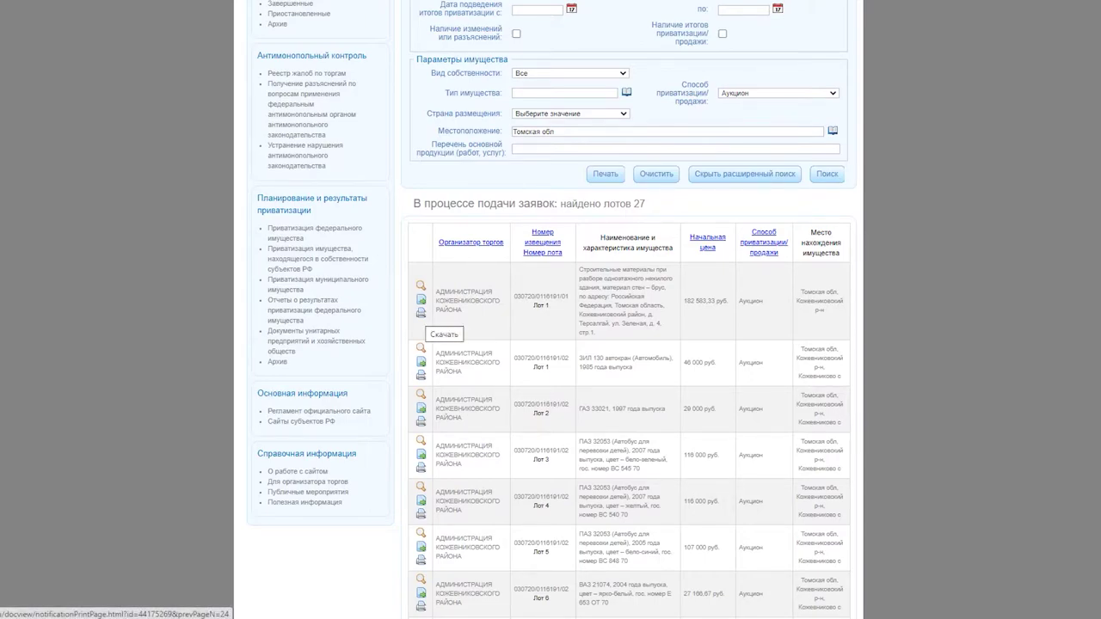
left_click(421, 312)
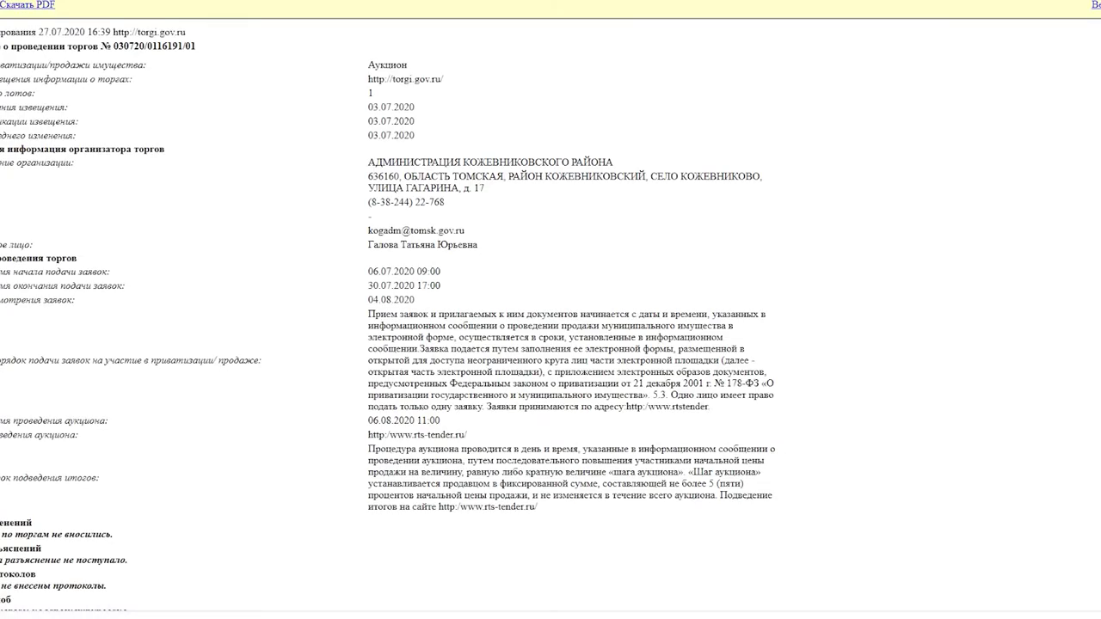
Read through the printable notice from beginning to end and return to its start
scroll(390, 315, "down", 6)
scroll(390, 315, "down", 3)
scroll(390, 315, "up", 10)
scroll(550, 314, "down", 10)
scroll(550, 315, "up", 5)
scroll(387, 316, "up", 5)
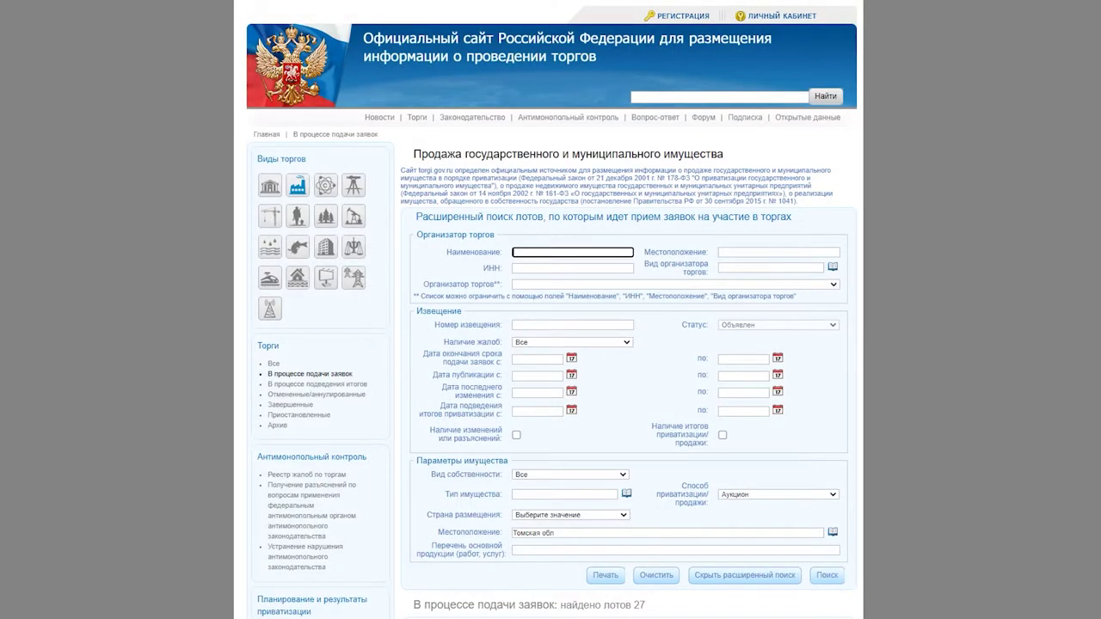
Set the privatization/sale method to «Конкурс» and search for lots in «Томская обл»
scroll(551, 310, "down", 2)
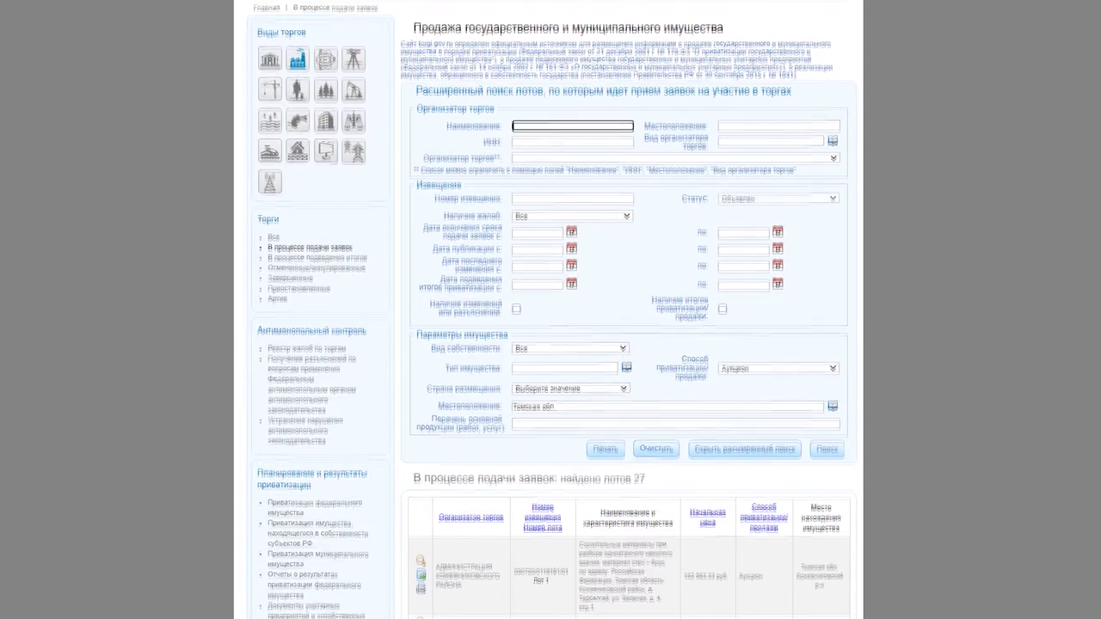
scroll(550, 310, "up", 1)
left_click(778, 430)
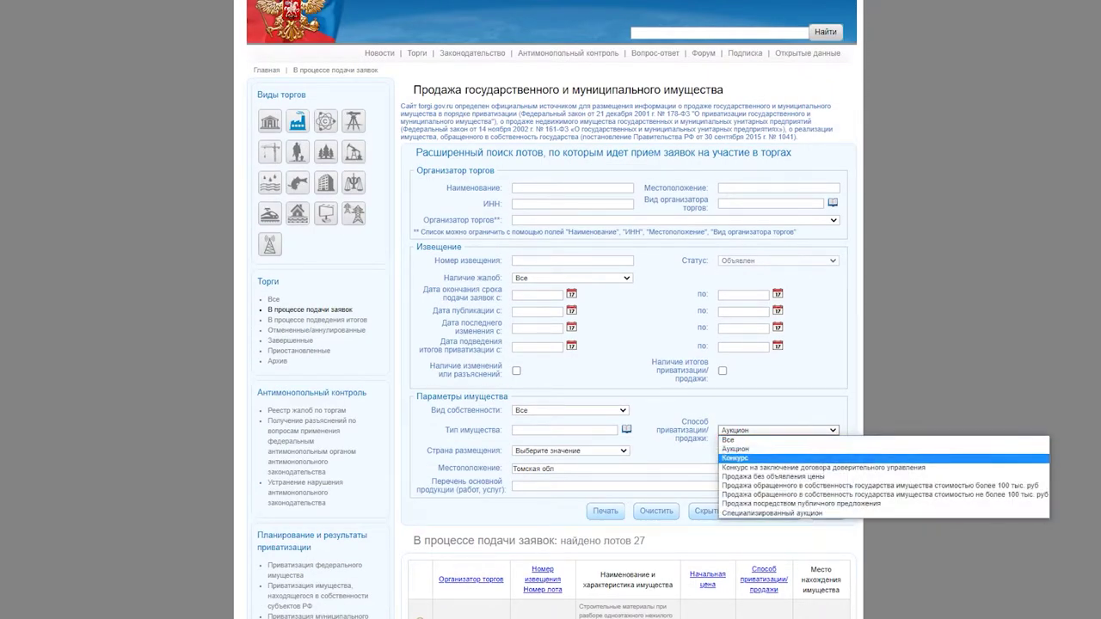
left_click(735, 457)
left_click(827, 511)
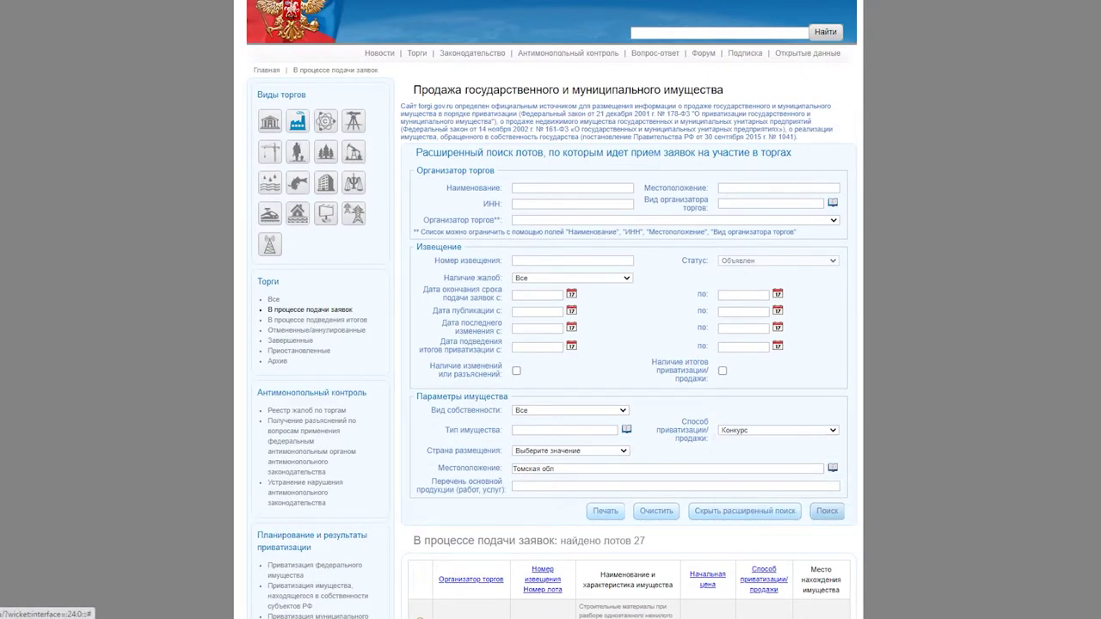
Open the full notice of the found «Конкурс» lot and view its attached documents
scroll(551, 344, "down", 3)
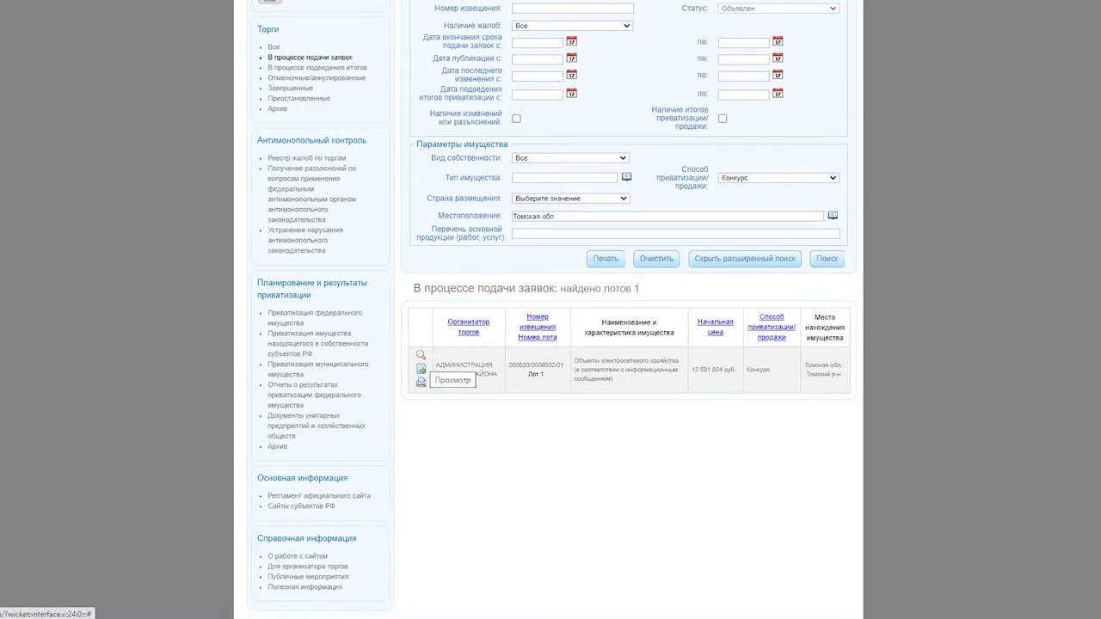
left_click(421, 367)
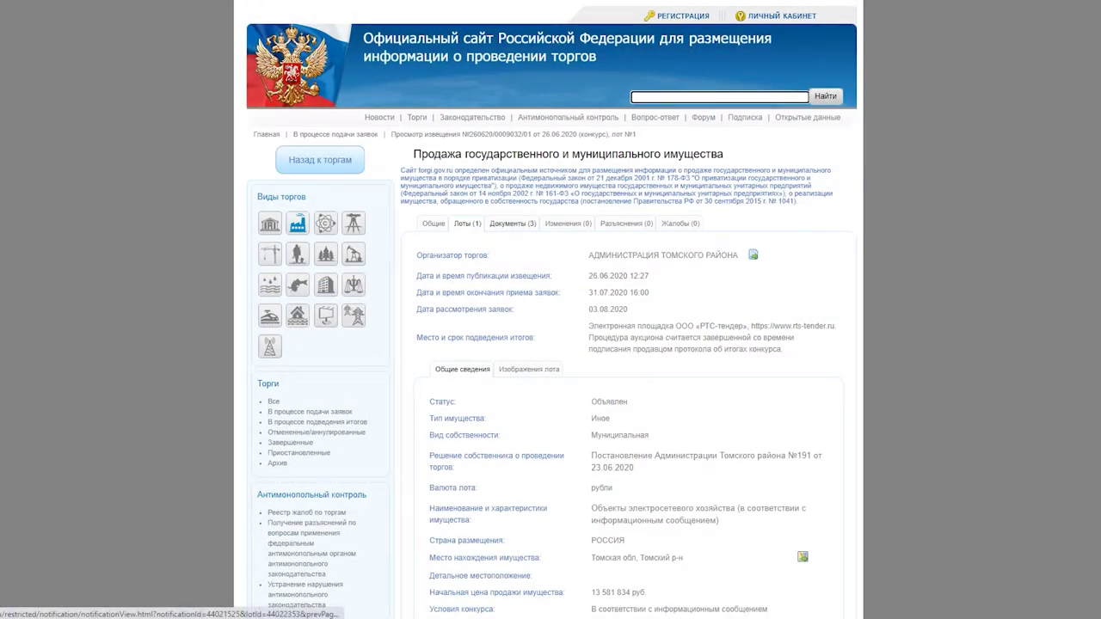
left_click(513, 223)
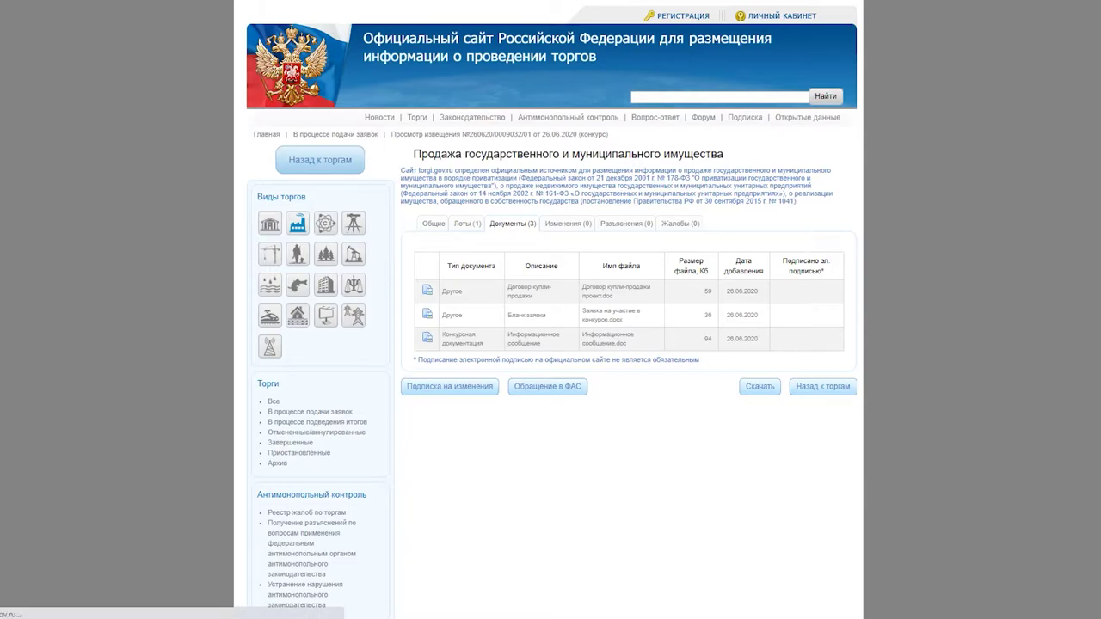
Return to the lot search and set the privatization/sale method to «Продажа без объявления цены»
left_click(319, 160)
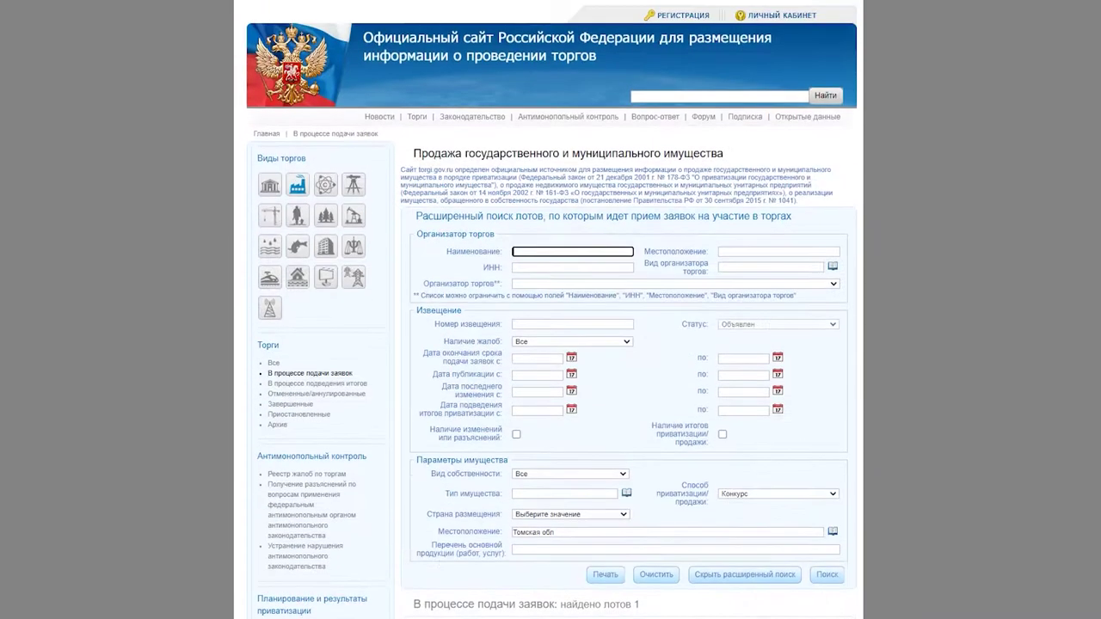
left_click(778, 495)
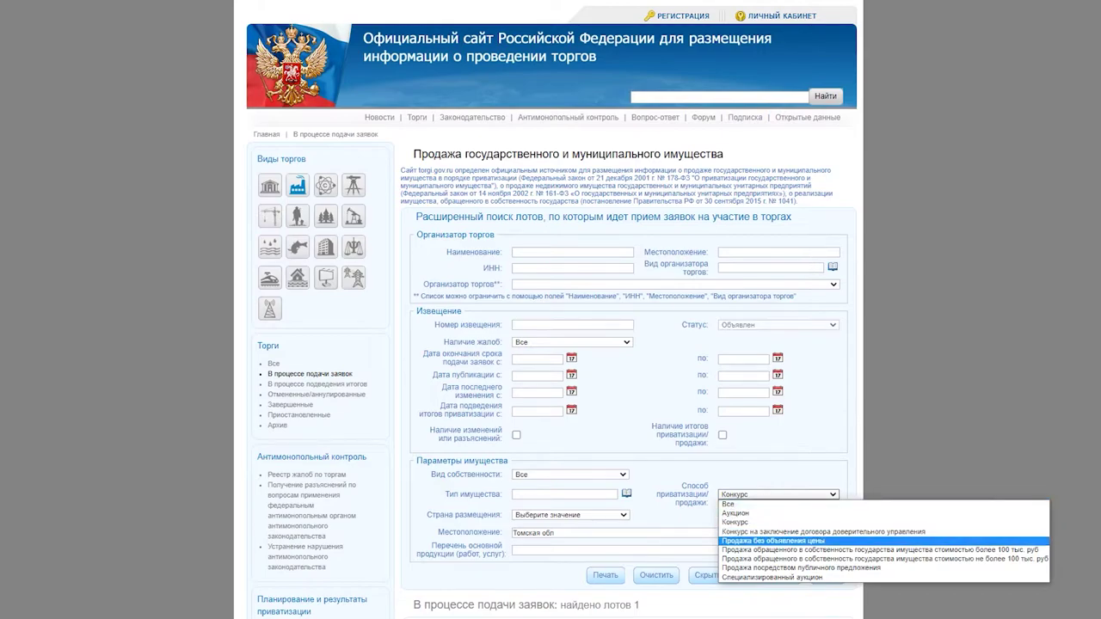
left_click(773, 541)
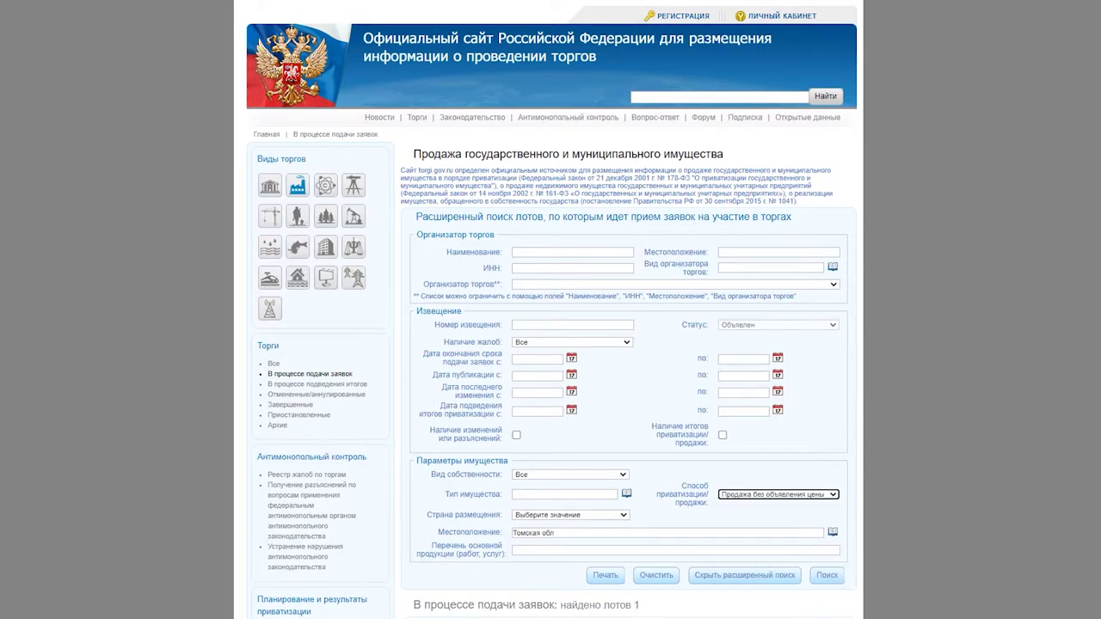
Clear the region from the property location filter and run the search
left_click(833, 533)
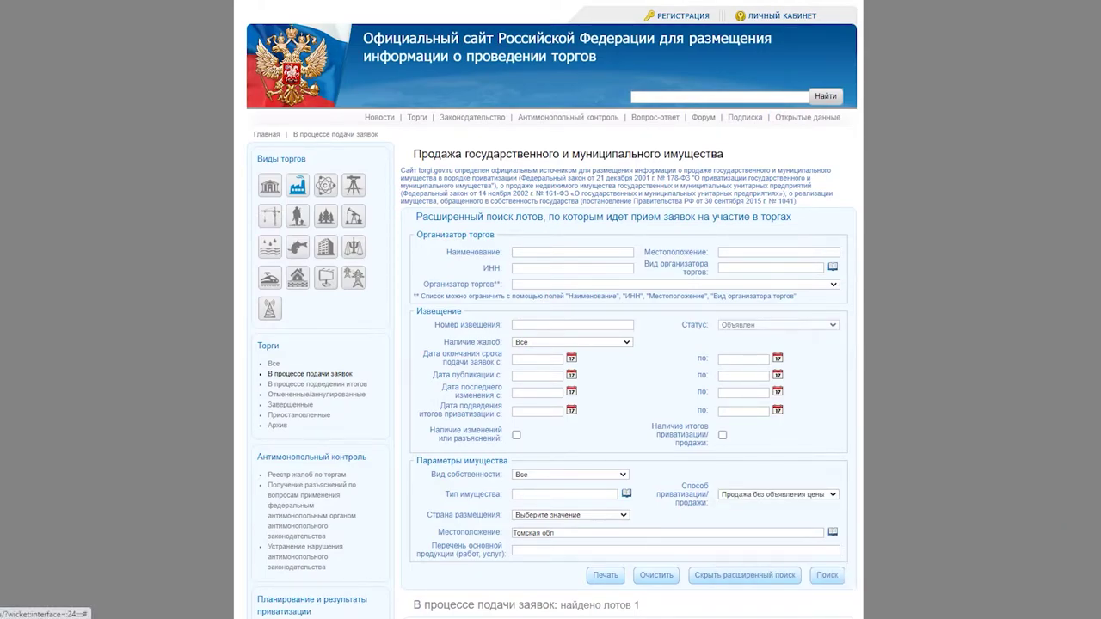
left_click_drag(545, 241, 496, 241)
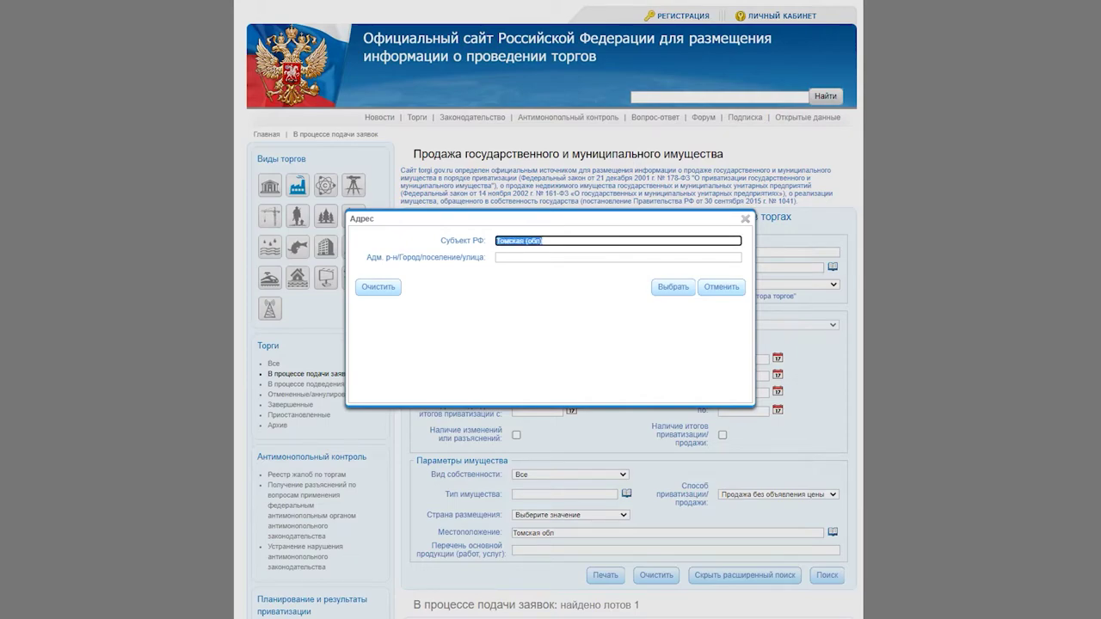
key("BackSpace")
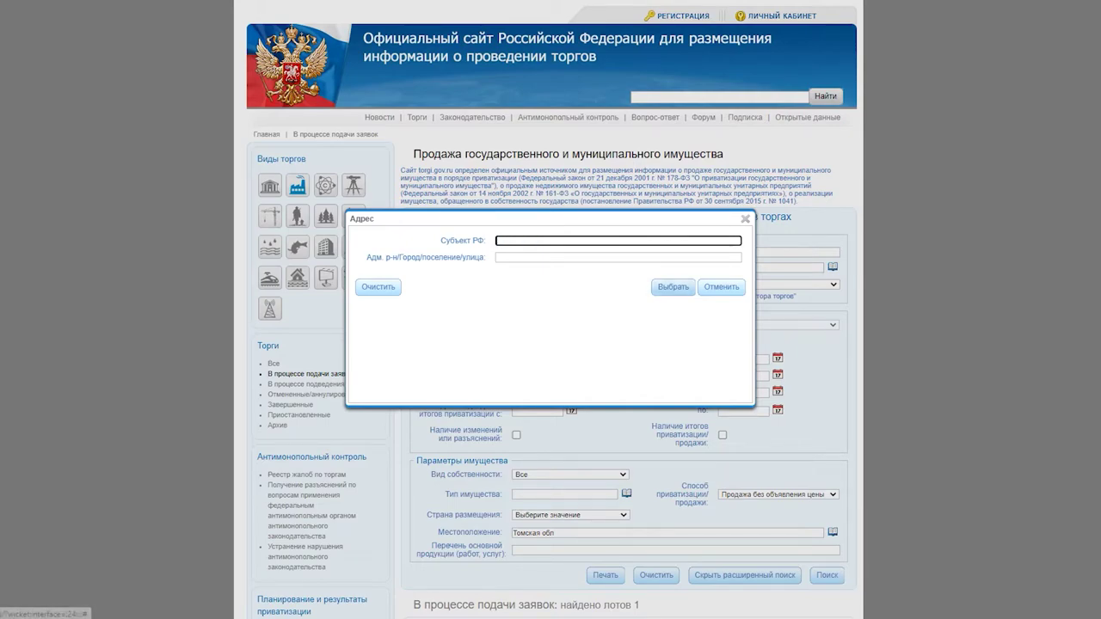
left_click(673, 288)
left_click(827, 575)
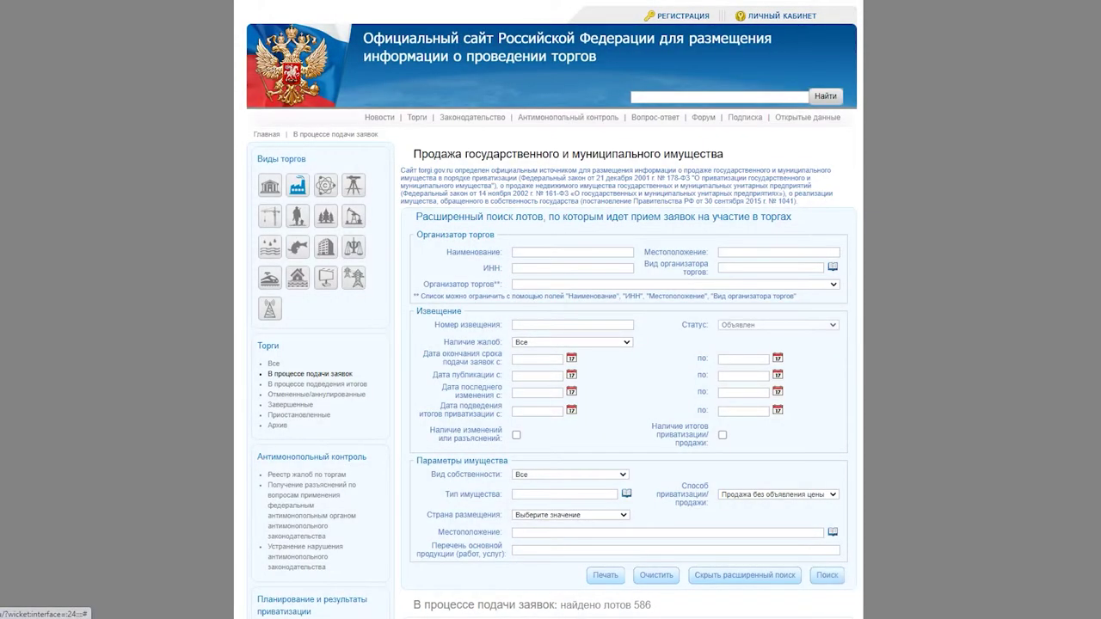
Read the property descriptions of the first two lots sold without an announced price
scroll(552, 344, "down", 1)
scroll(552, 344, "down", 3)
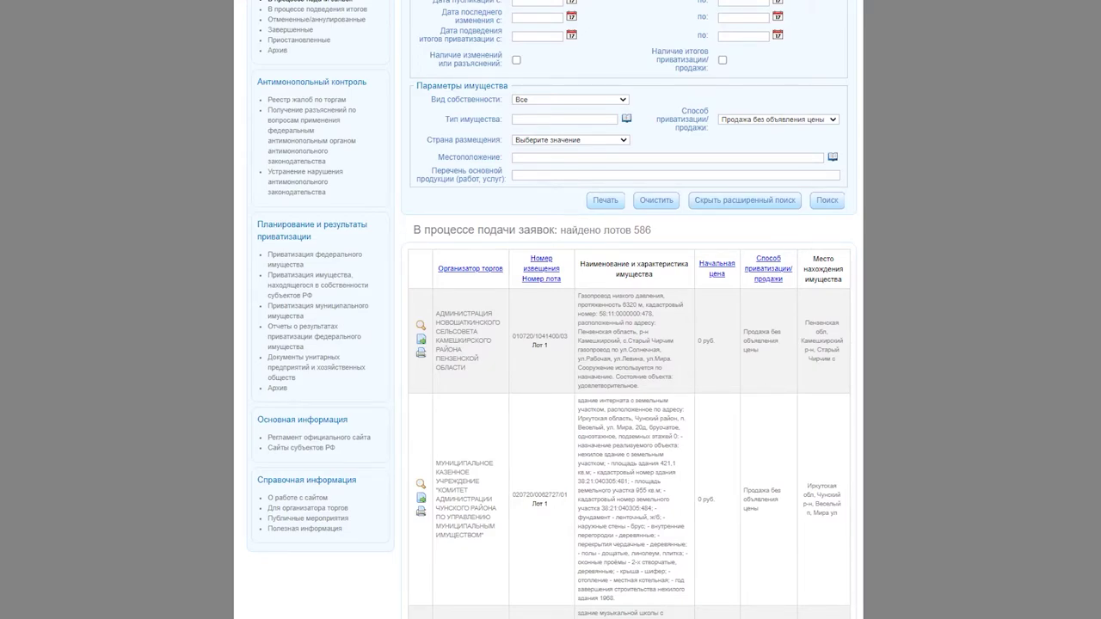
left_click_drag(593, 296, 647, 315)
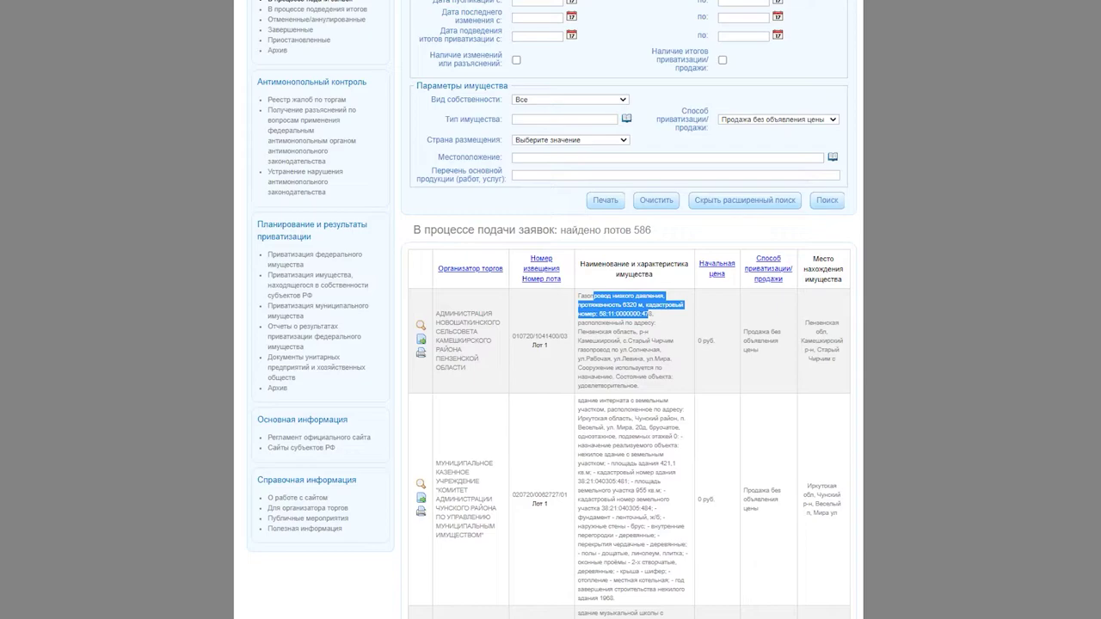
left_click_drag(594, 410, 613, 436)
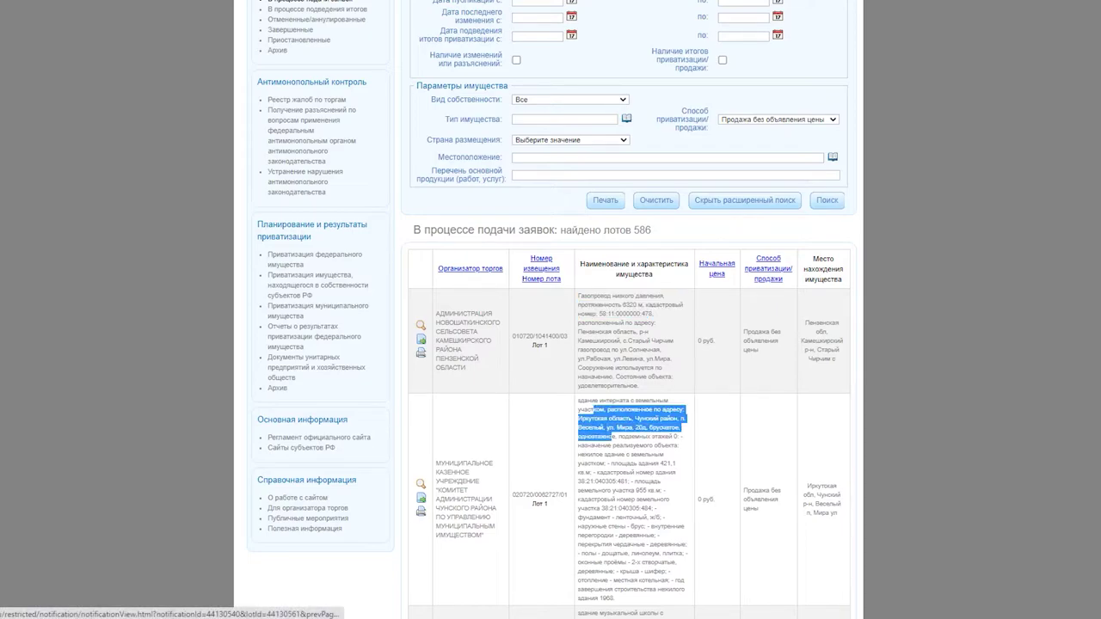
Open the first lot's full notice and check the place and date for summing up the results
left_click(421, 326)
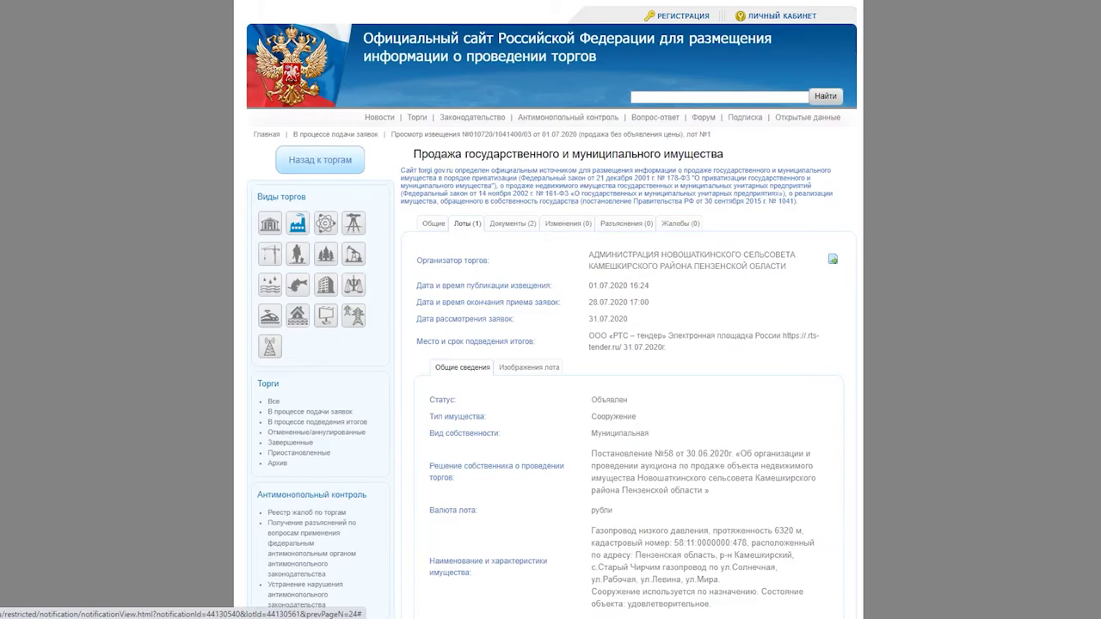
left_click_drag(588, 335, 668, 349)
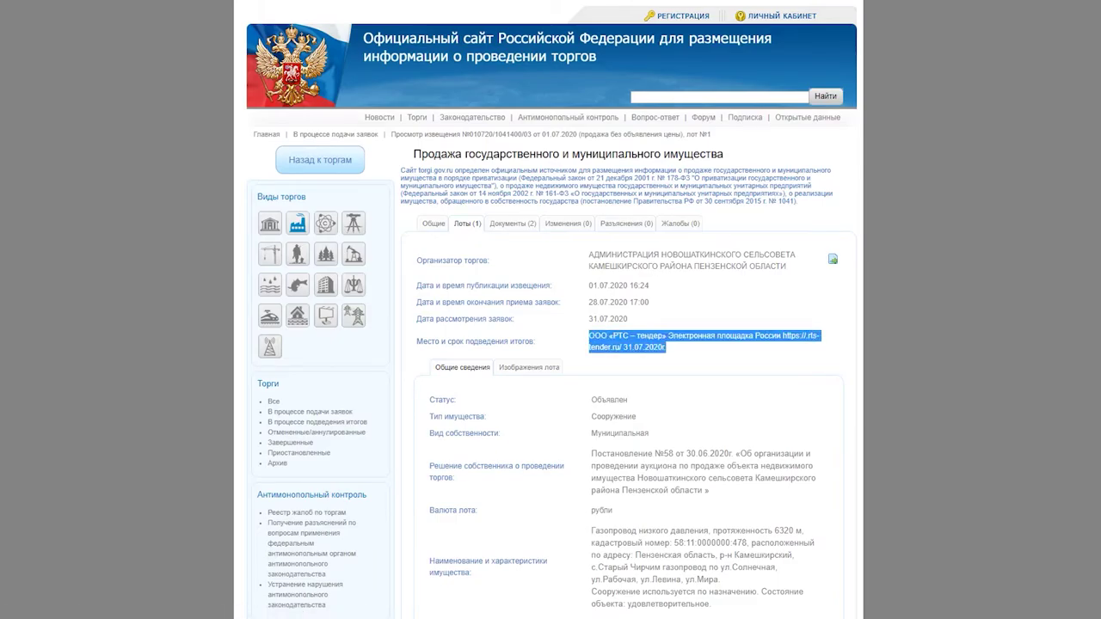
Review the lot's general details, including the deposit amount, sale contract deadline and information on previous auctions
scroll(550, 344, "down", 3)
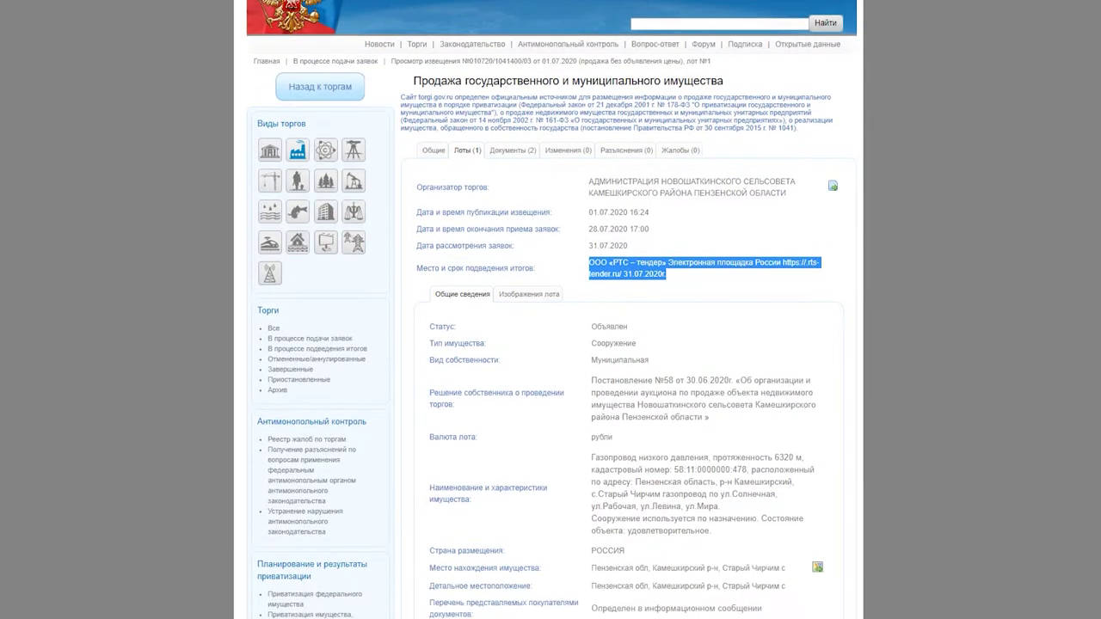
scroll(551, 344, "down", 1)
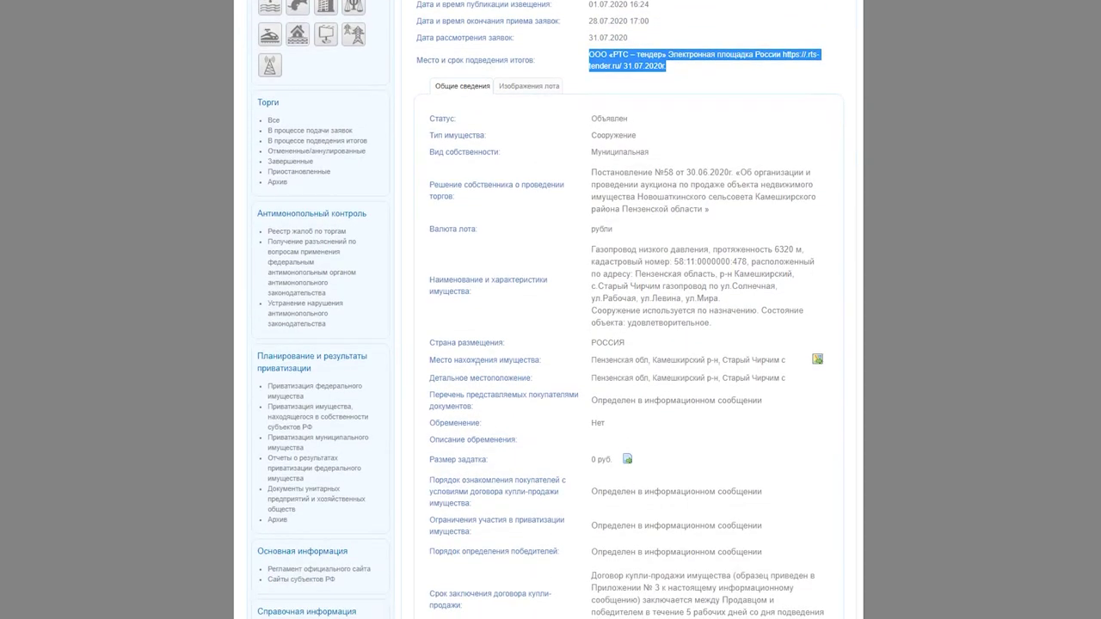
scroll(551, 344, "down", 2)
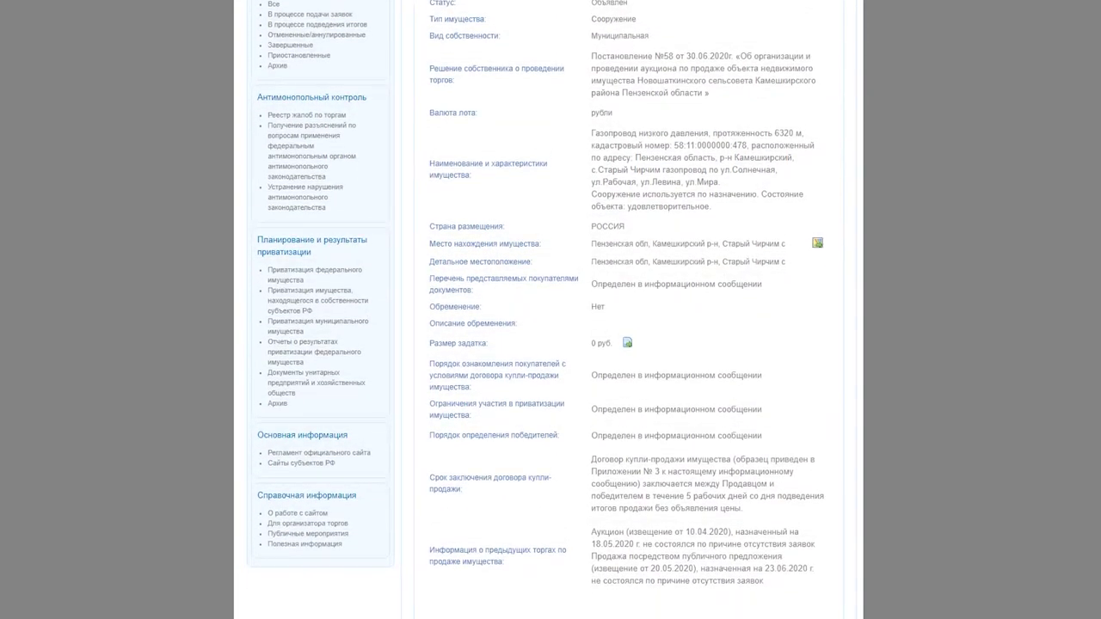
left_click_drag(592, 2, 614, 343)
left_click(627, 342)
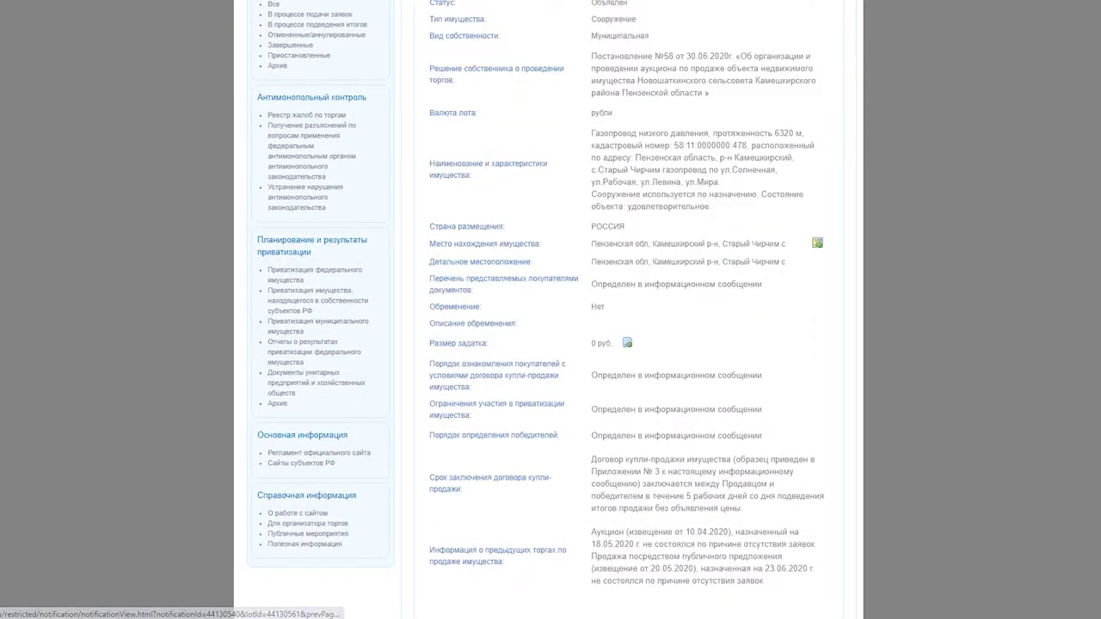
scroll(550, 310, "down", 2)
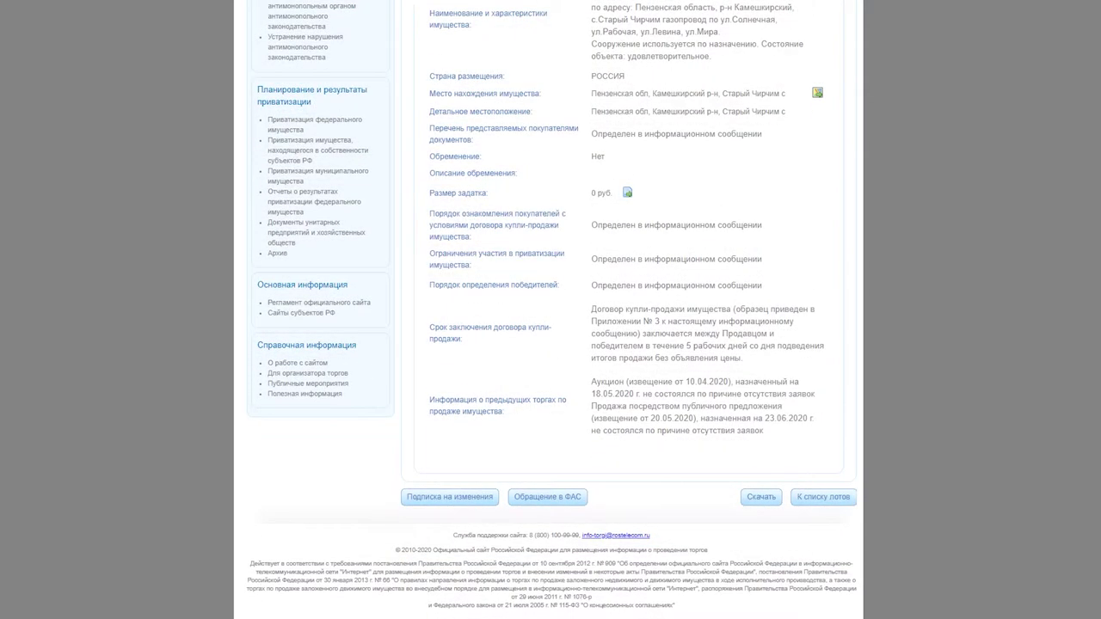
left_click_drag(429, 412, 672, 394)
Open the documents list of the lot's notice, view the attached files and return to the lot search results
scroll(672, 394, "up", 1)
scroll(551, 310, "up", 6)
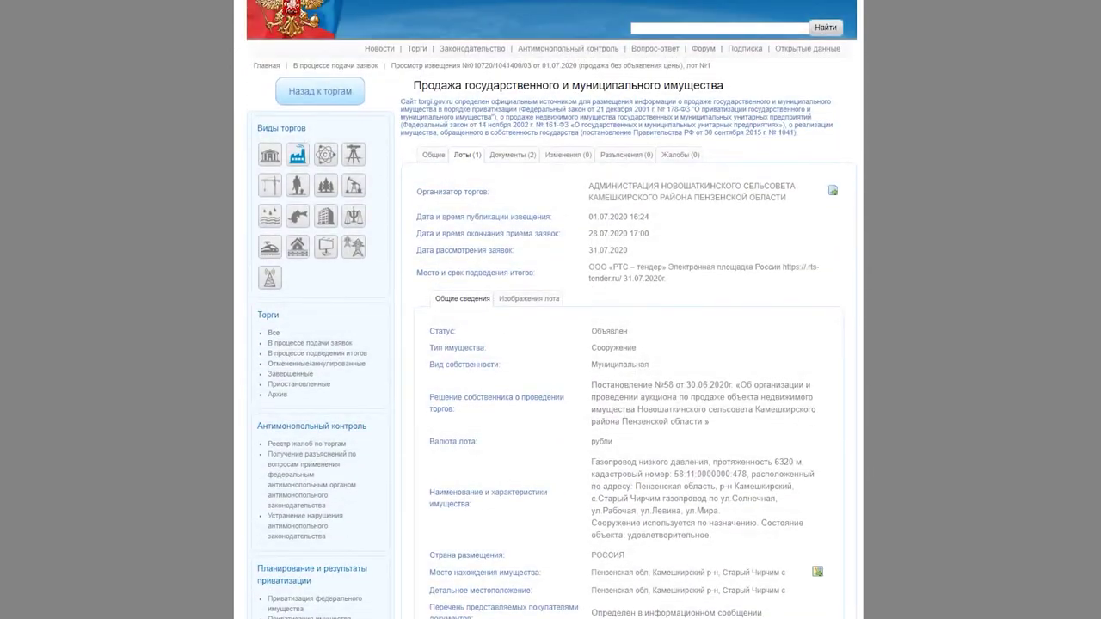
left_click(513, 155)
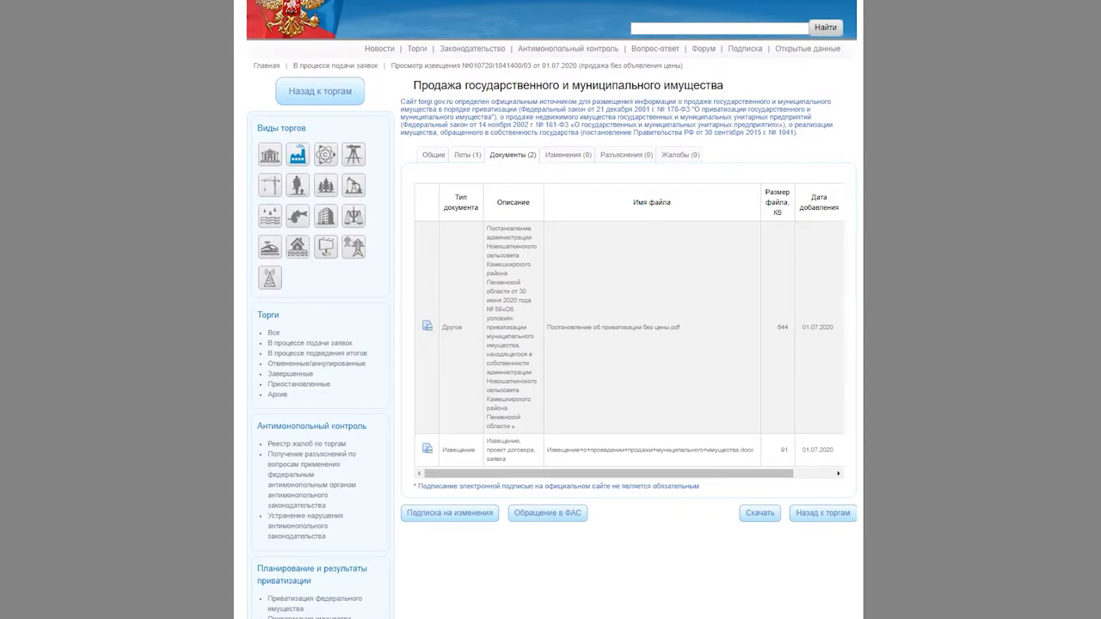
scroll(551, 310, "down", 1)
scroll(550, 310, "up", 1)
scroll(551, 310, "up", 1)
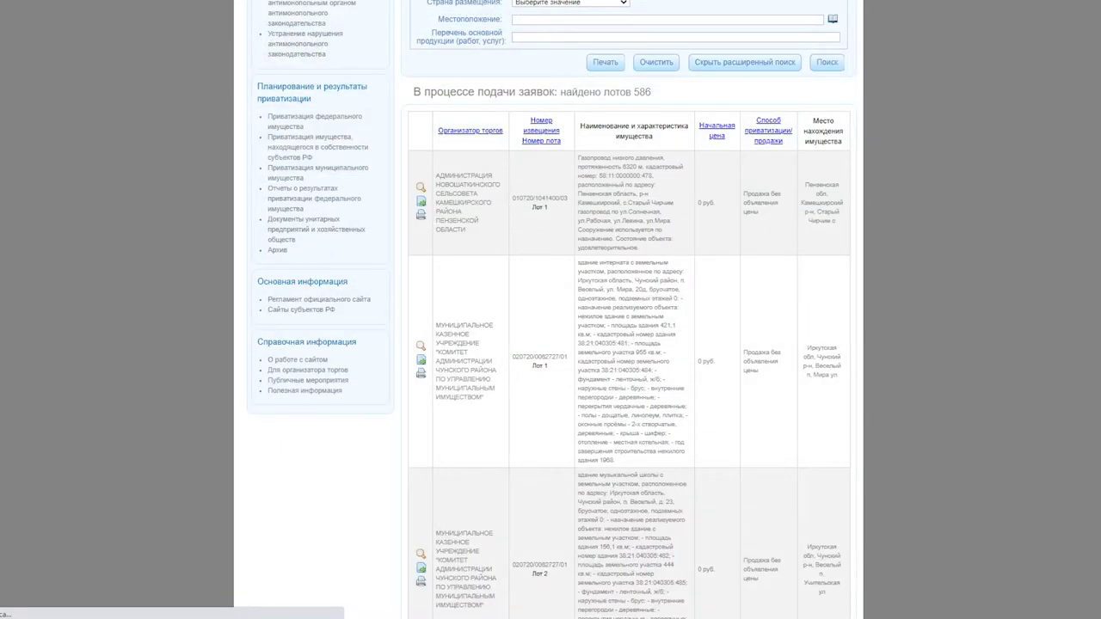
Look through the first results page of lots sold without an announced price
scroll(551, 310, "down", 4)
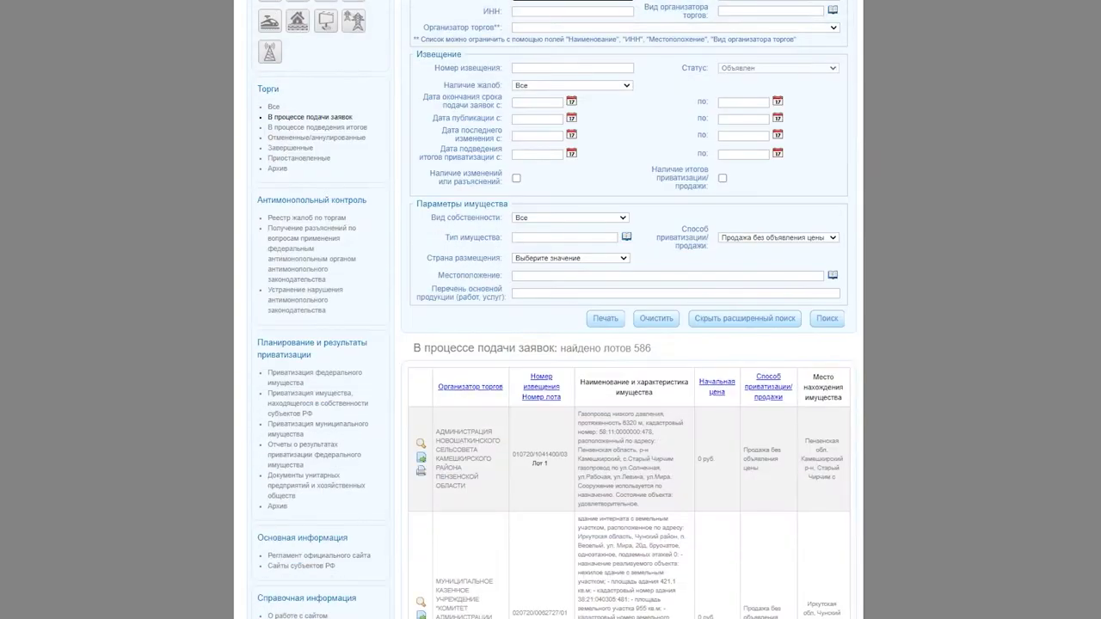
scroll(550, 310, "up", 1)
scroll(551, 310, "down", 3)
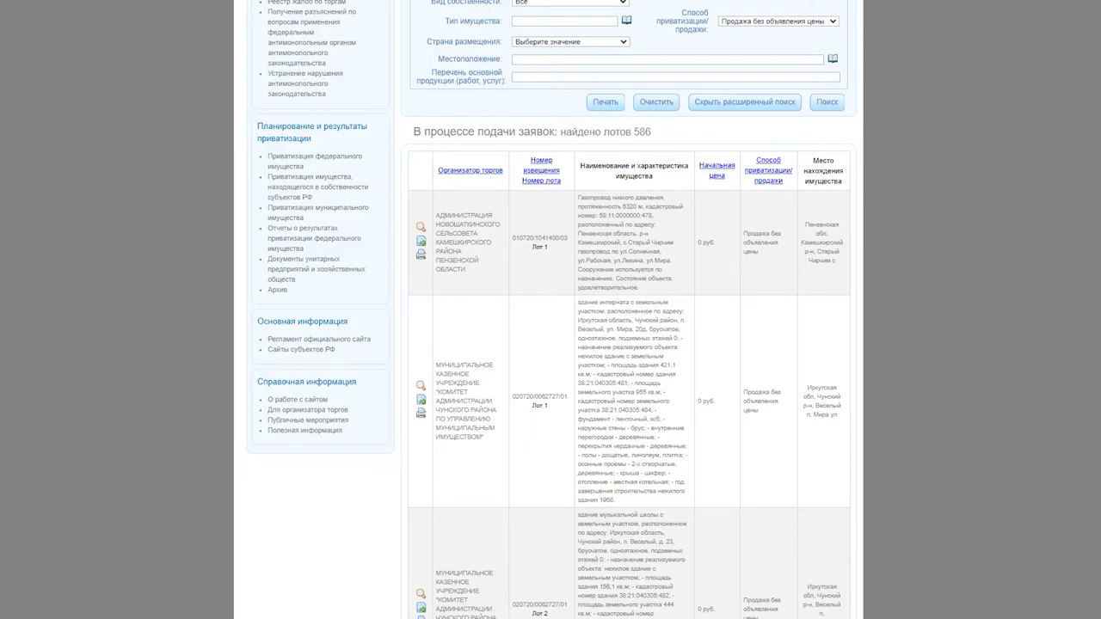
scroll(551, 310, "down", 15)
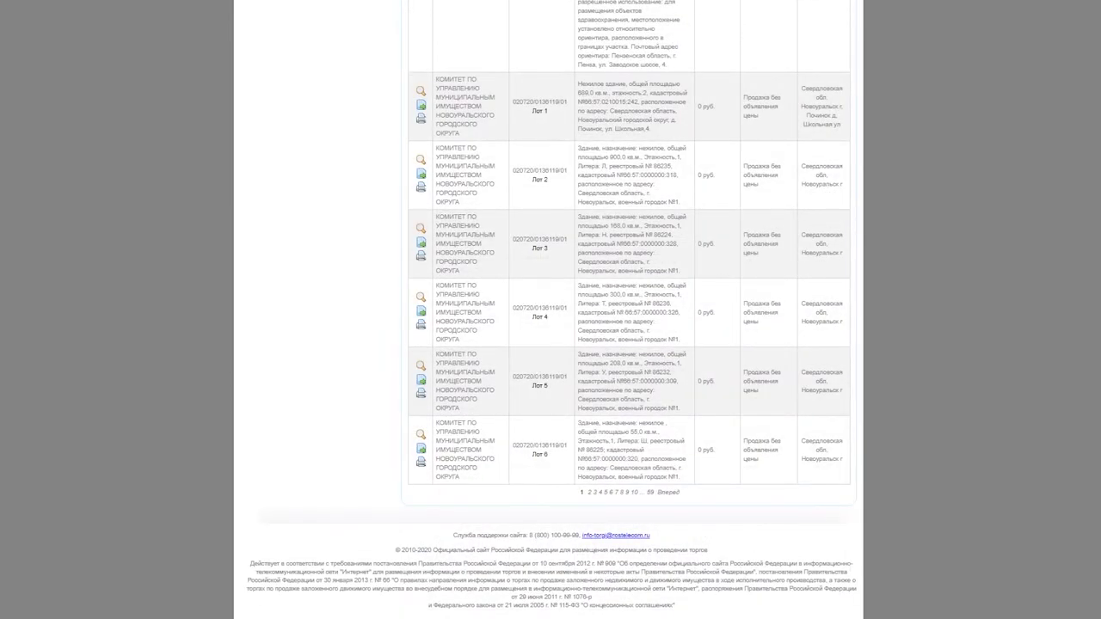
scroll(551, 310, "up", 20)
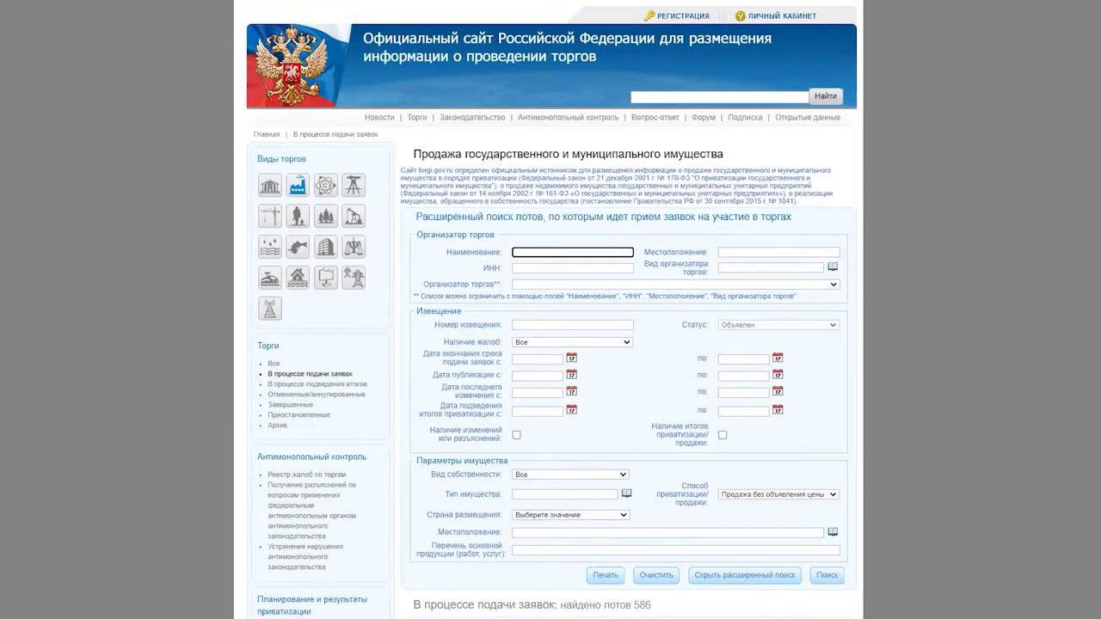
Set the privatization/sale method to «Продажа посредством публичного предложения», run the search and check how many lots are found
scroll(551, 310, "down", 1)
scroll(551, 310, "up", 1)
scroll(551, 309, "down", 1)
scroll(551, 310, "up", 1)
left_click(778, 494)
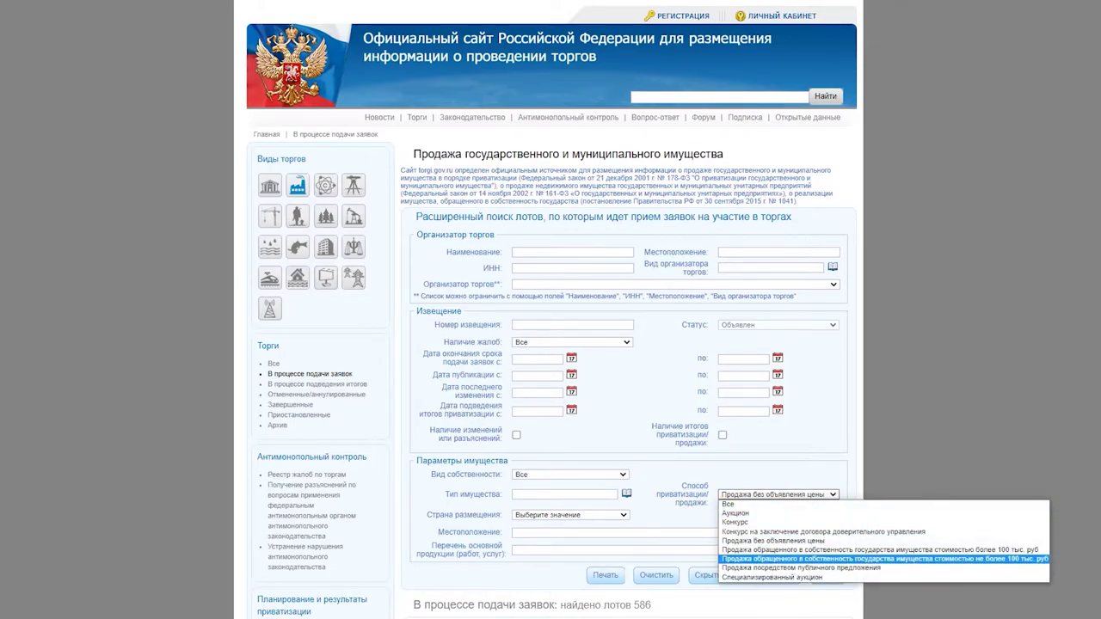
left_click(777, 569)
left_click(827, 575)
scroll(827, 574, "down", 1)
left_click(827, 511)
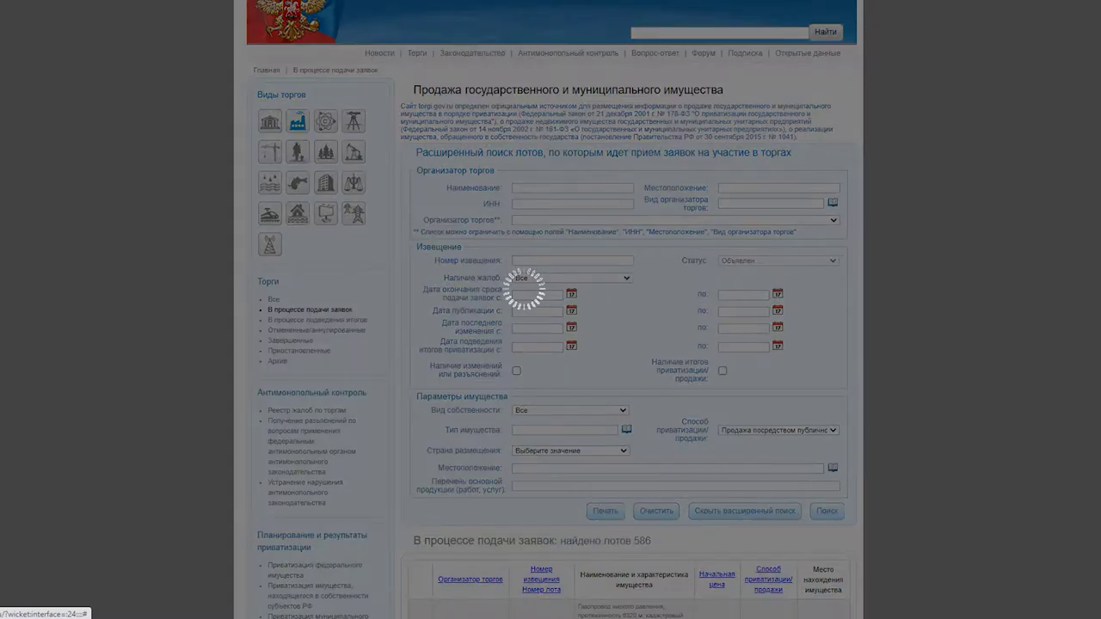
scroll(827, 511, "down", 2)
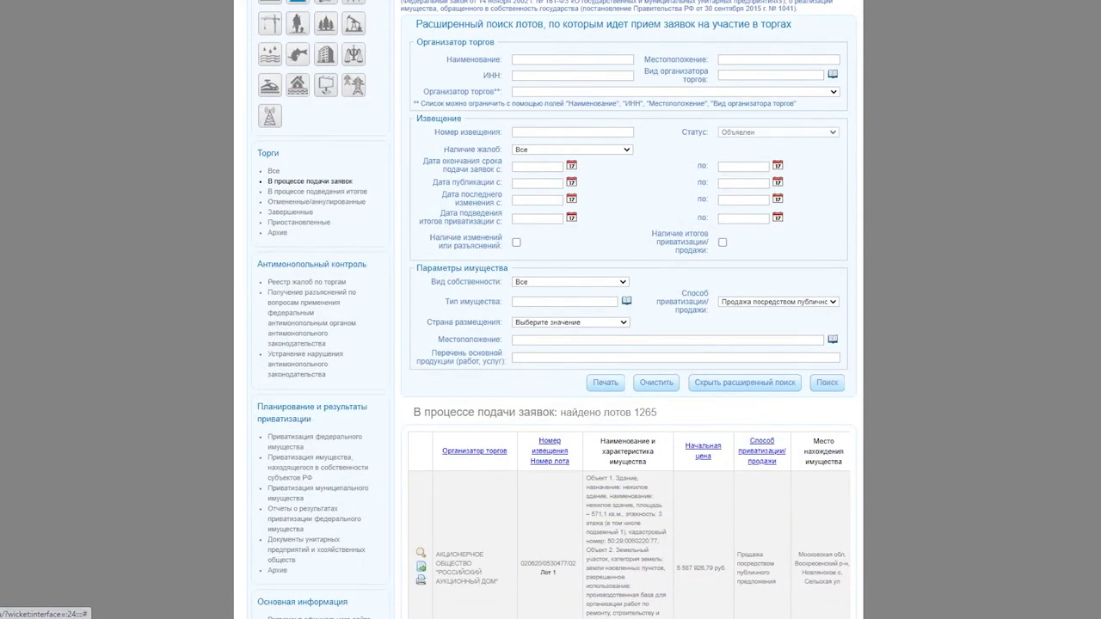
left_click_drag(414, 412, 657, 412)
left_click(657, 413)
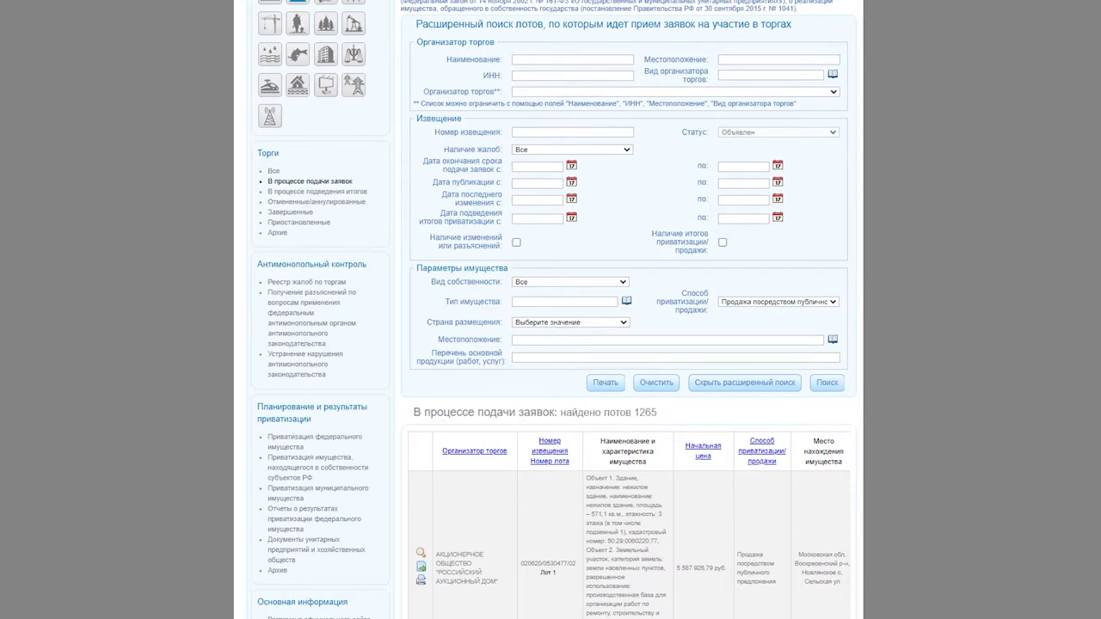
Reset the privatization/sale method to «Все» and view the available ownership types without choosing one
left_click(778, 301)
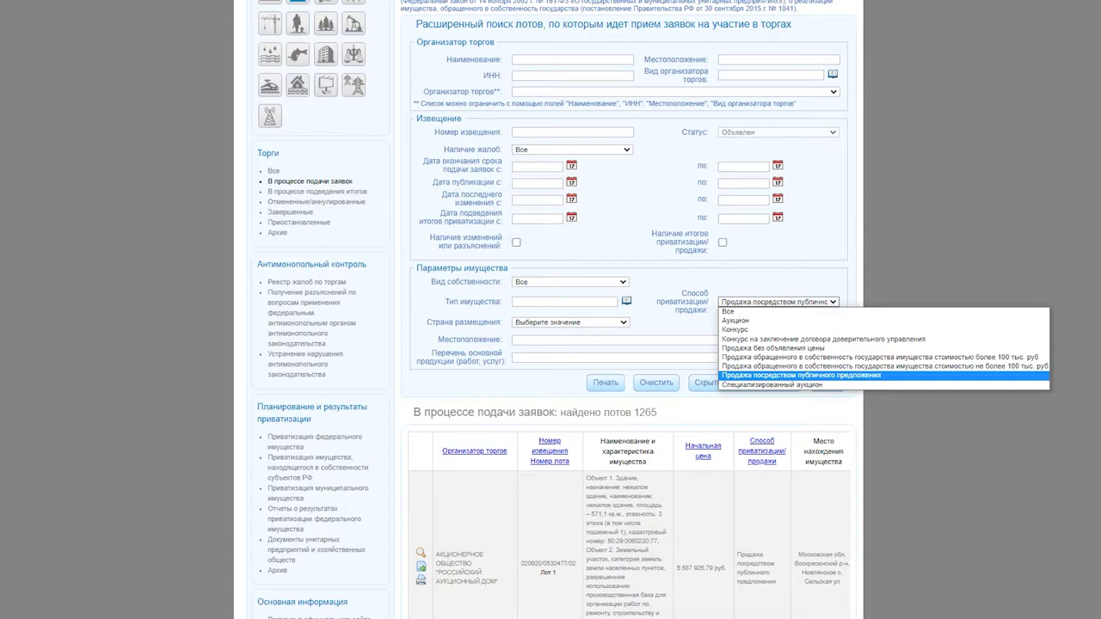
left_click(778, 310)
left_click(570, 282)
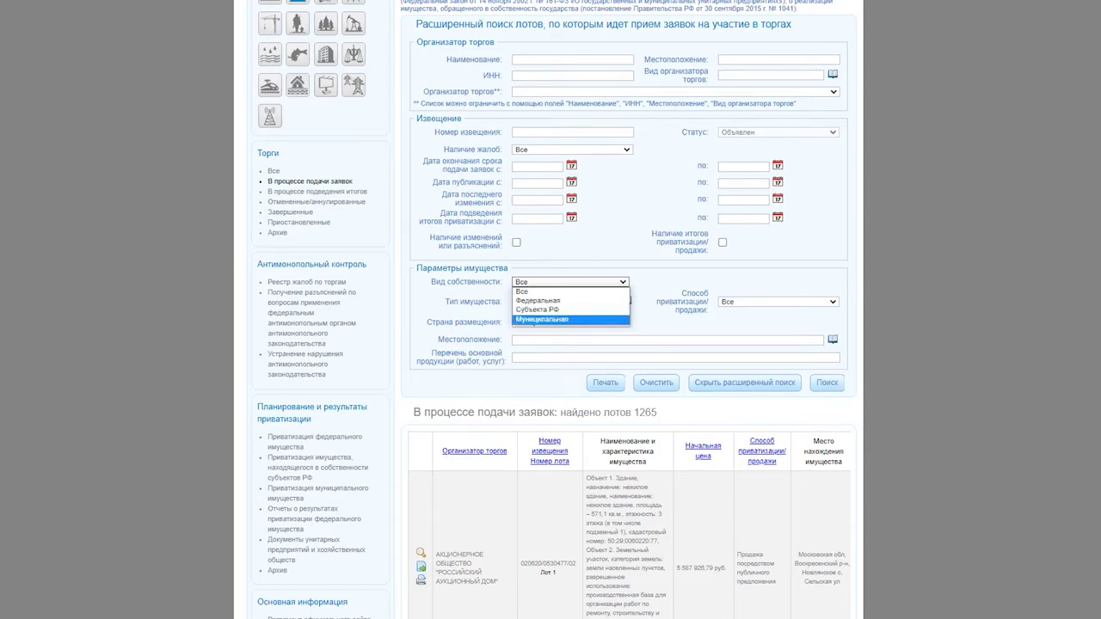
key("Escape")
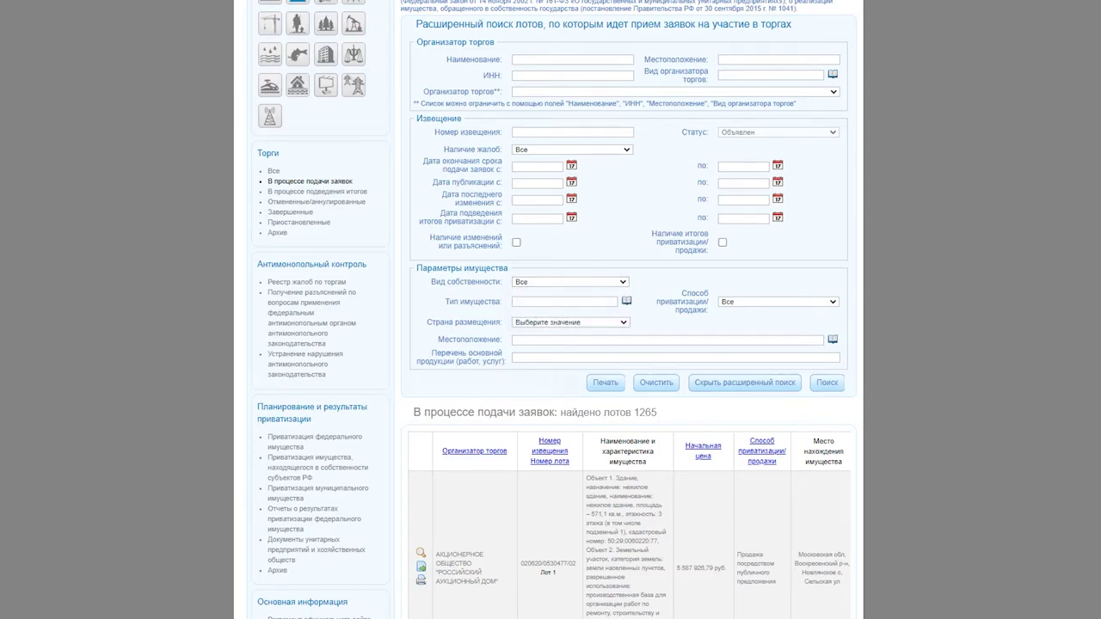
Look through the movable and immovable property types offered for the filter and cancel the selection
left_click(626, 300)
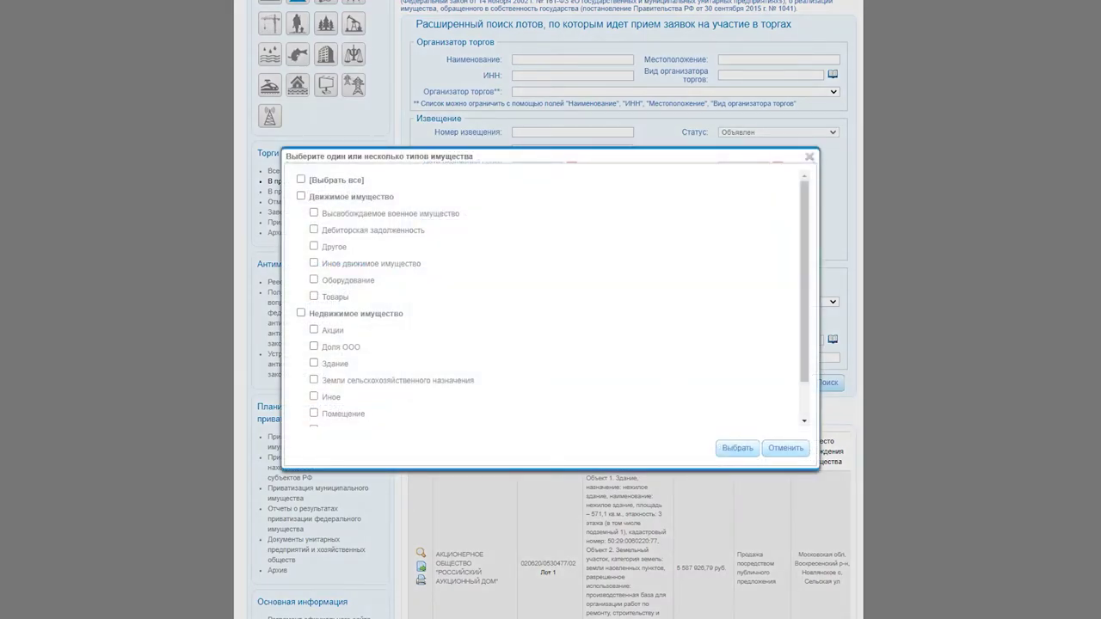
scroll(551, 298, "down", 3)
scroll(551, 299, "up", 3)
scroll(550, 299, "up", 2)
scroll(550, 299, "down", 2)
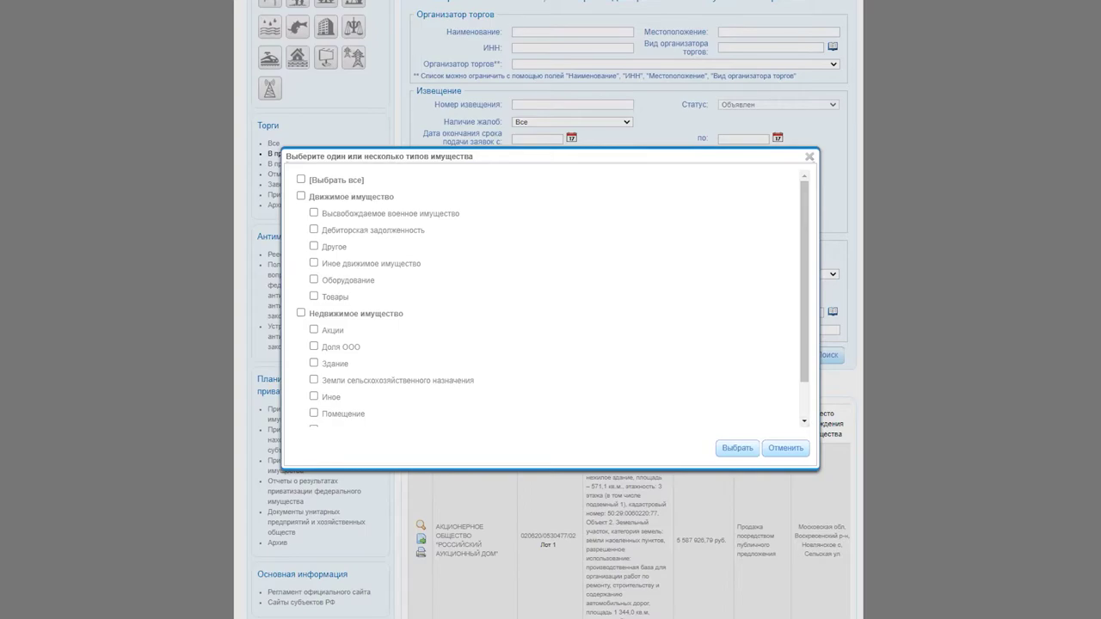
scroll(553, 300, "down", 2)
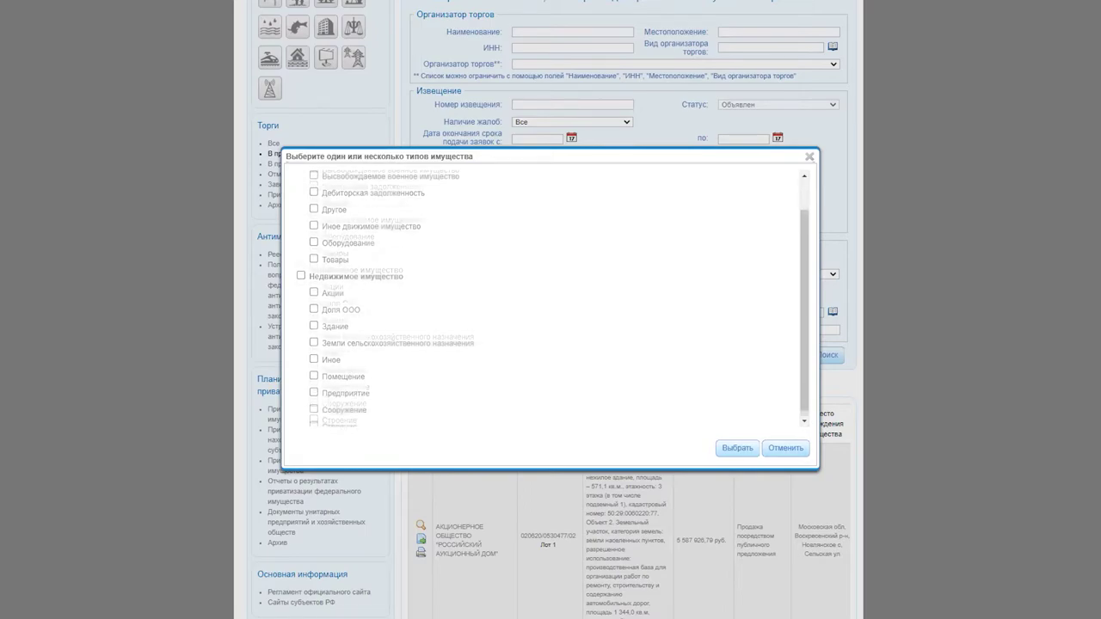
scroll(552, 301, "down", 3)
left_click(785, 448)
Switch to the land plot lease and sale section and show only lots in the «В процессе подачи заявок» stage
scroll(785, 448, "up", 3)
scroll(551, 310, "up", 3)
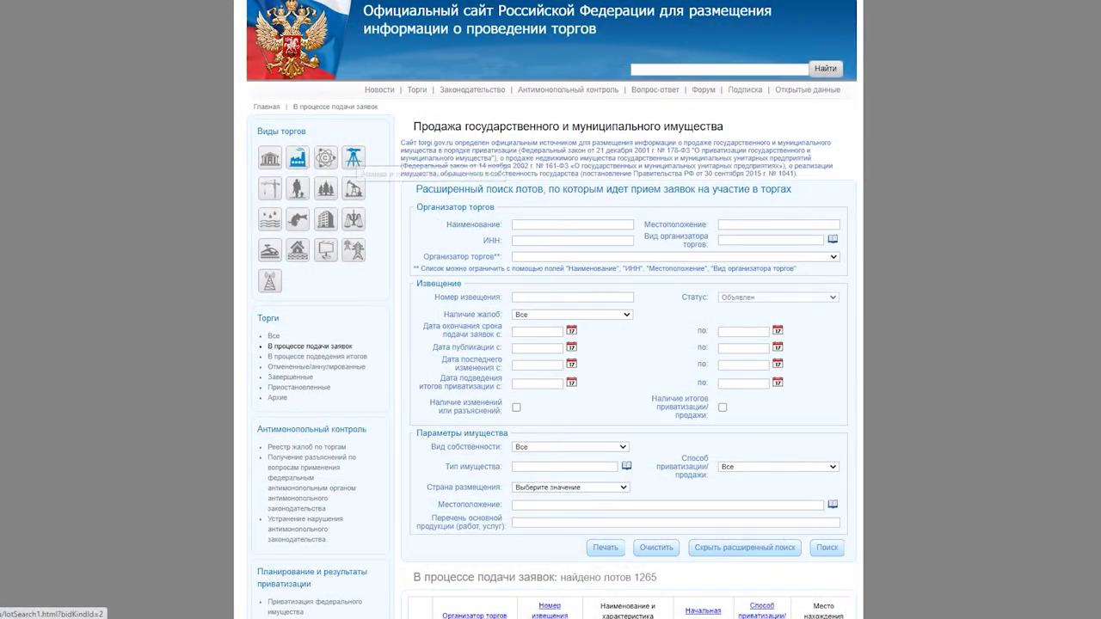
left_click(353, 157)
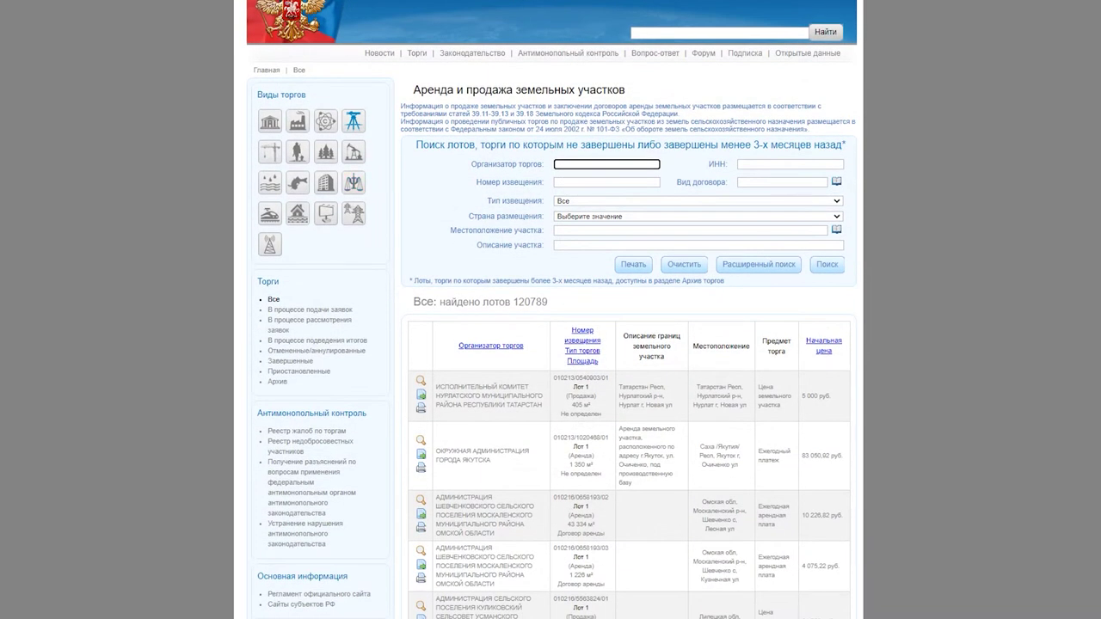
left_click(309, 309)
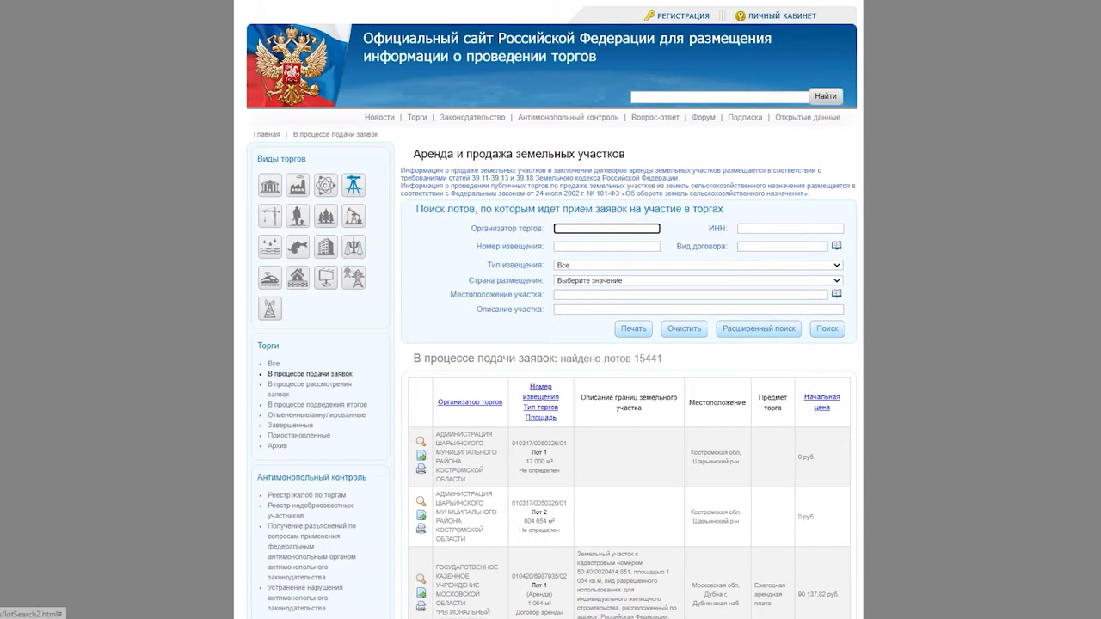
Set the plot location to «Томская (обл)» and run the search
left_click(836, 294)
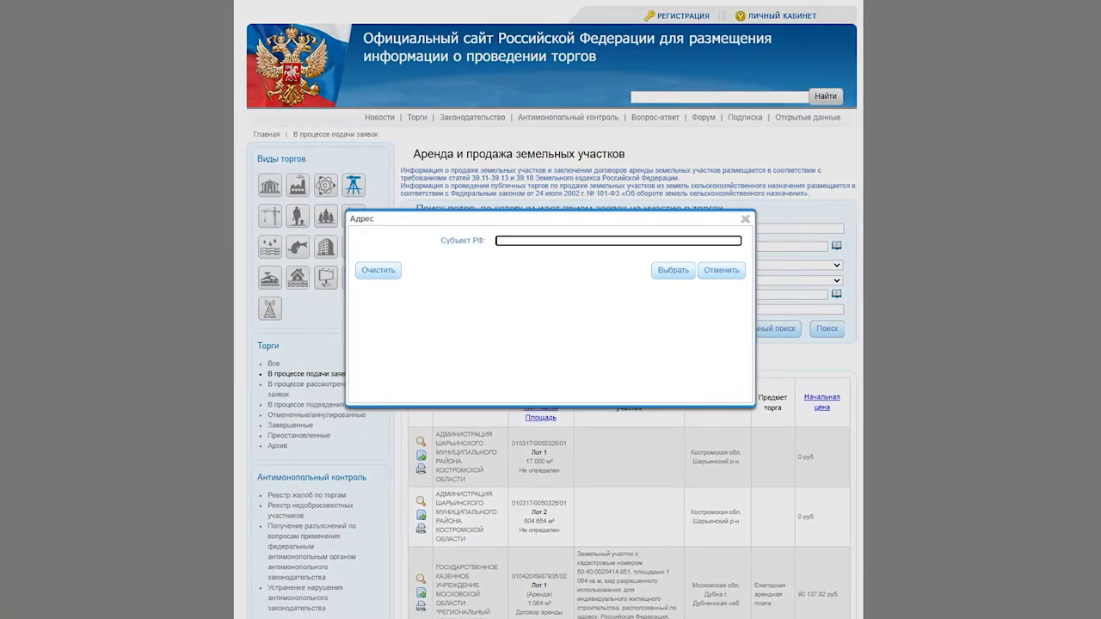
left_click(497, 241)
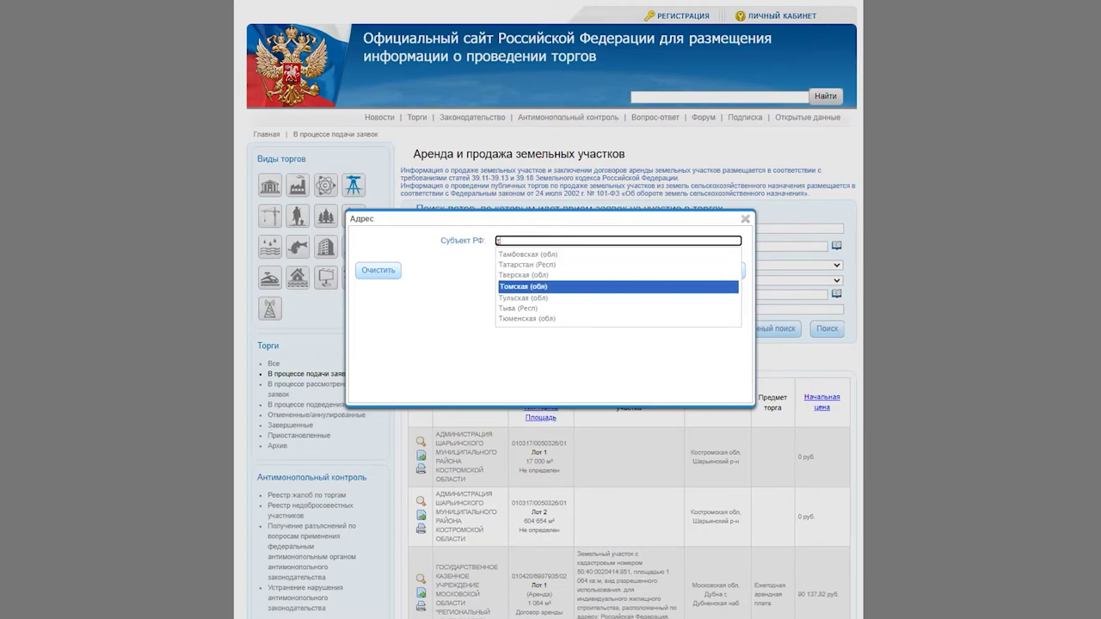
left_click(523, 287)
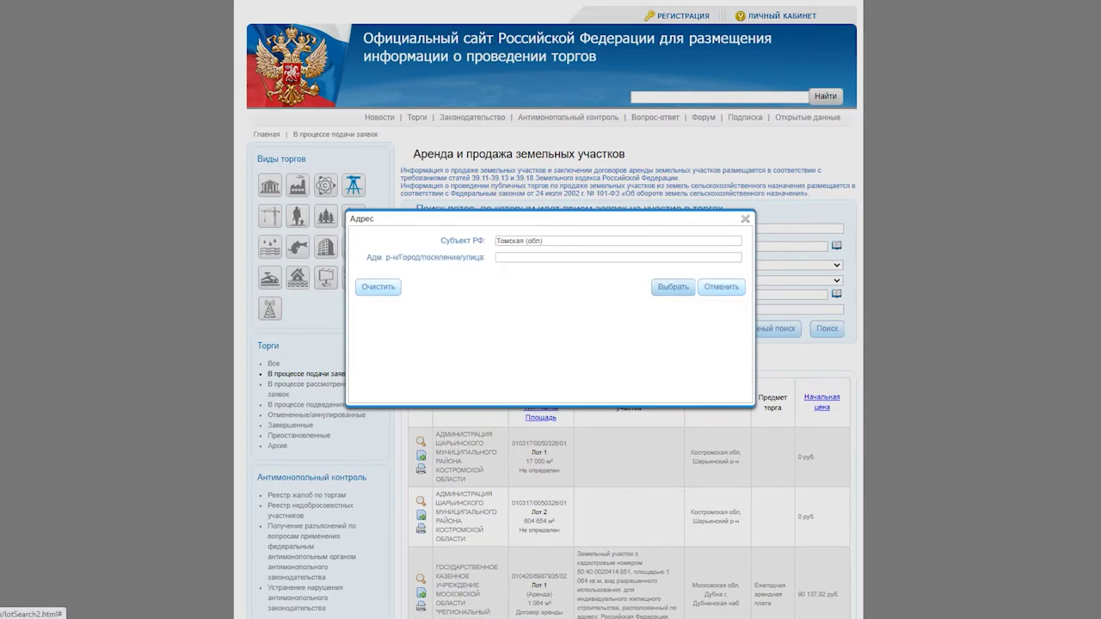
left_click(674, 288)
left_click(827, 328)
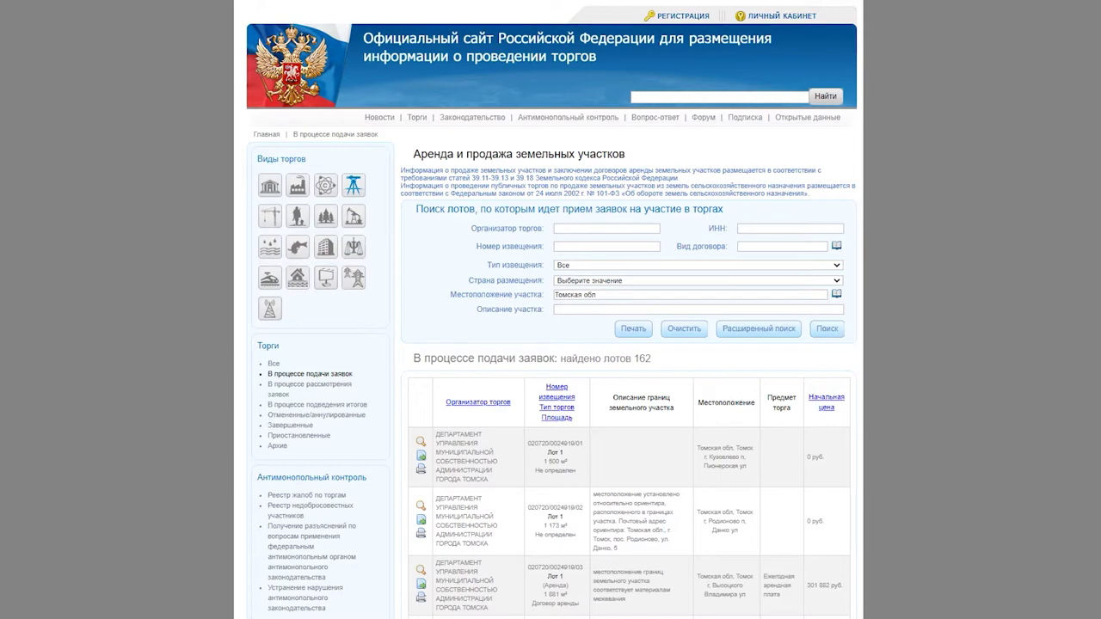
Examine the first listed Tomsk land lot's organizer, area, location and starting price
mouse_move(824, 457)
left_mouse_down()
mouse_move(418, 456)
mouse_move(437, 435)
mouse_move(589, 474)
mouse_move(822, 458)
left_mouse_up()
left_click(723, 457)
left_click_drag(822, 457, 807, 457)
left_click(818, 457)
left_click_drag(435, 435, 824, 458)
left_click(824, 458)
scroll(824, 457, "down", 1)
scroll(551, 310, "down", 1)
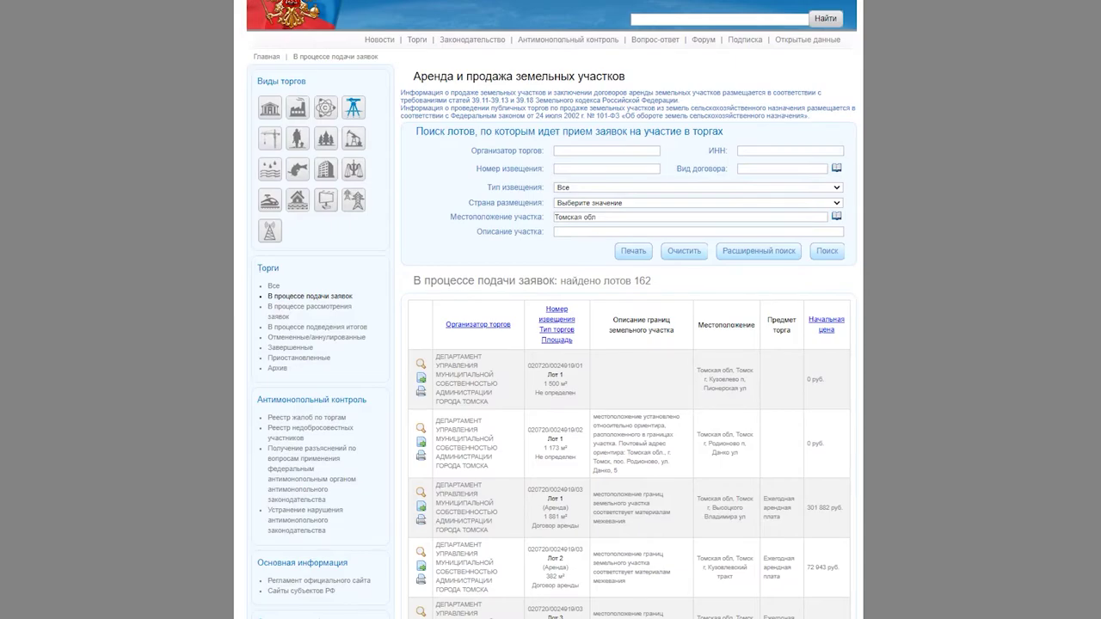
Check the contract type, subject of bidding and starting price of the third listed land lot
scroll(551, 344, "up", 1)
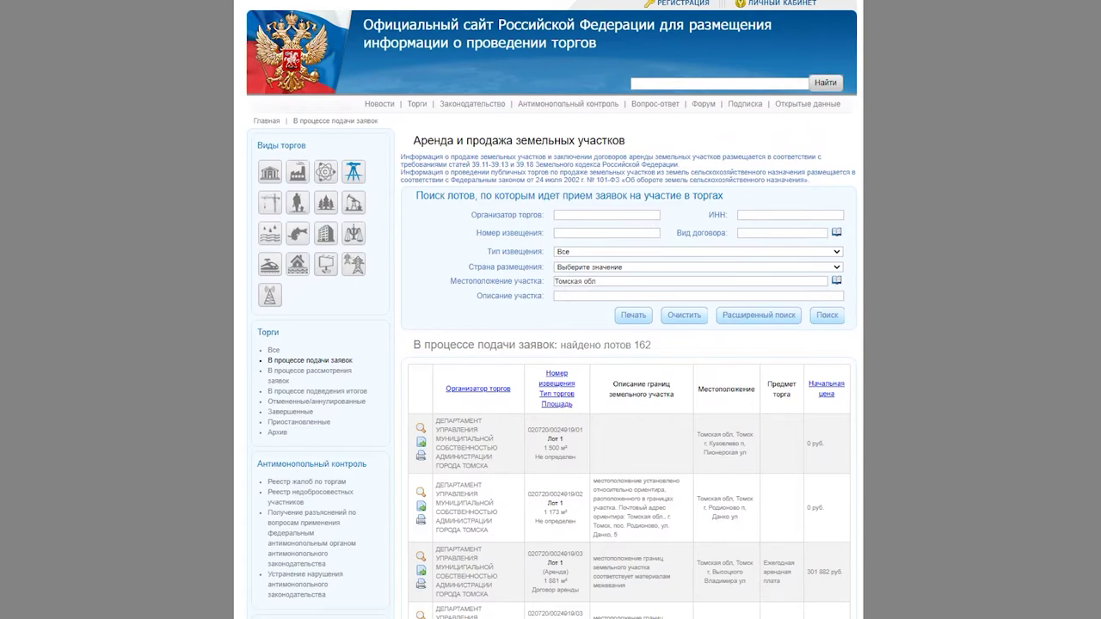
left_click_drag(547, 582, 566, 582)
left_click_drag(697, 562, 782, 584)
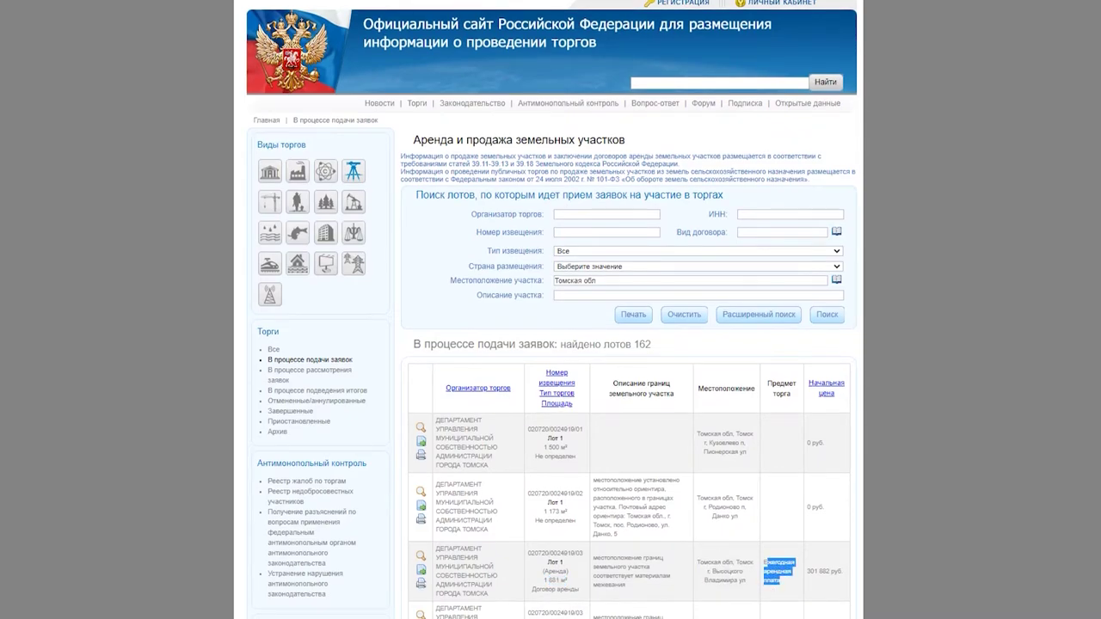
scroll(550, 345, "down", 3)
left_click_drag(807, 352, 835, 352)
left_click(834, 351)
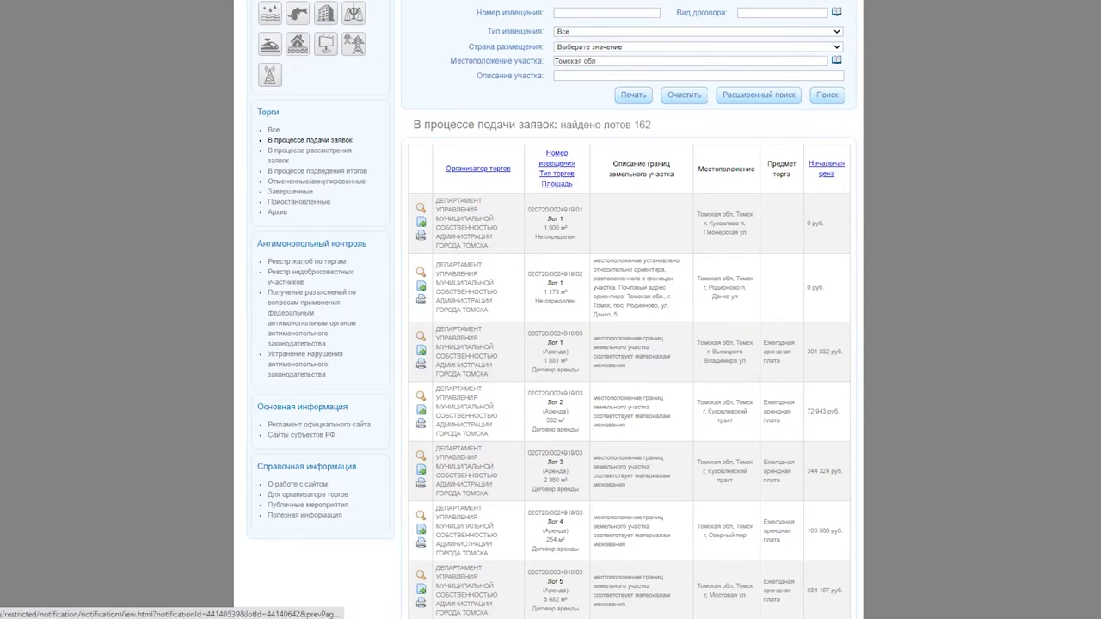
Open the third land lot's full notice and review the plot's general information and lease terms
left_click(421, 338)
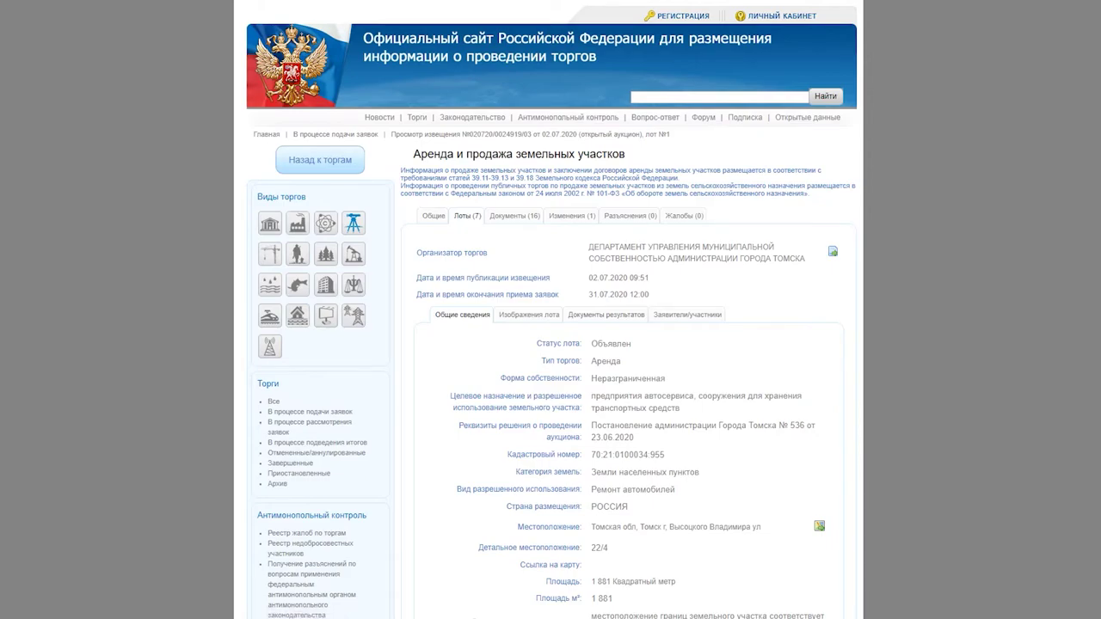
scroll(550, 344, "down", 2)
scroll(550, 309, "down", 1)
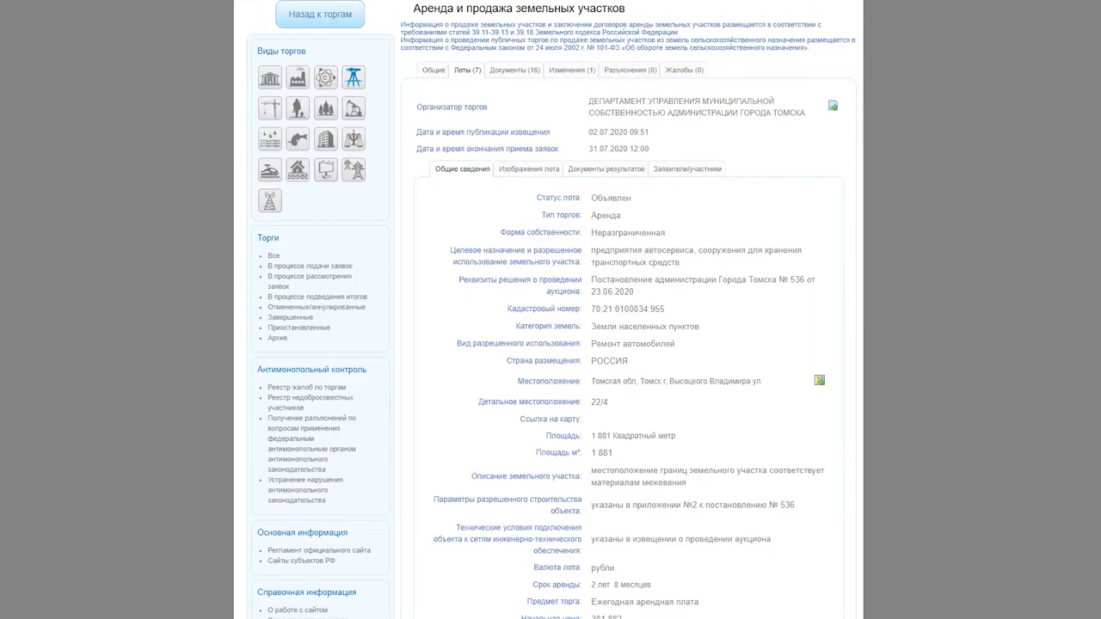
Check the lot's lease term, starting price, monthly price per square metre and deposit amount in its general information
left_click_drag(592, 585, 656, 585)
scroll(551, 344, "down", 5)
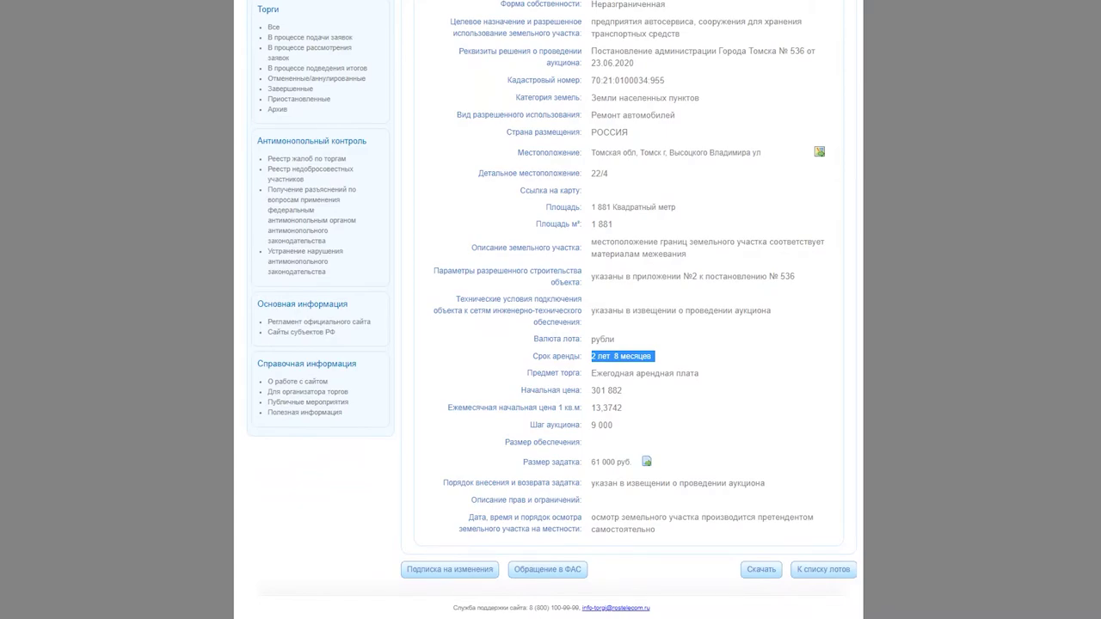
left_click_drag(591, 390, 622, 391)
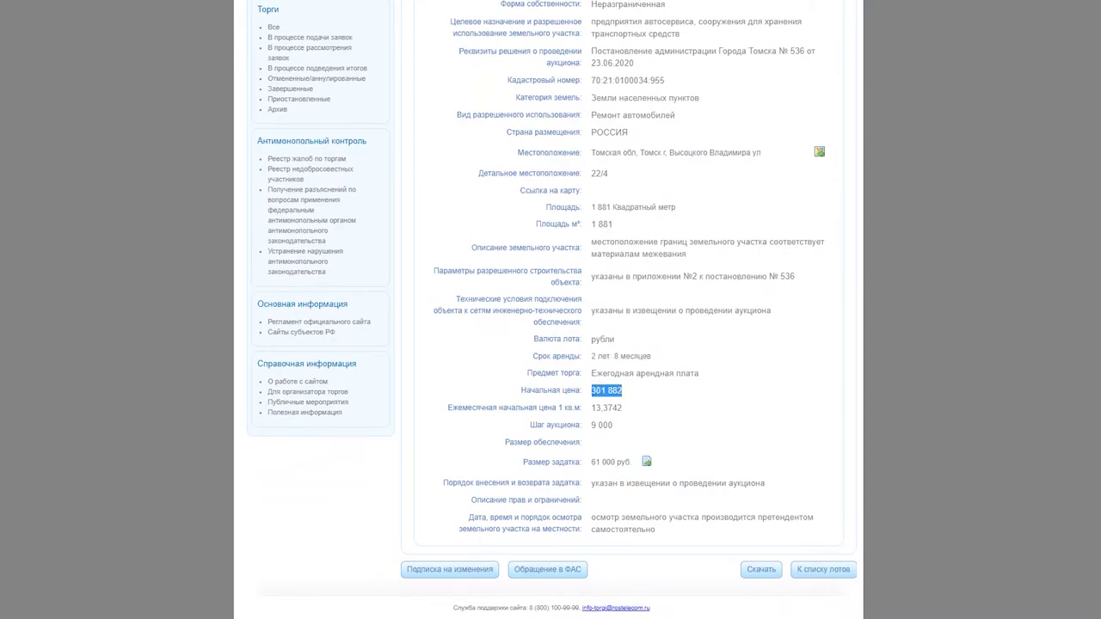
left_click(607, 390)
left_click_drag(595, 408, 630, 462)
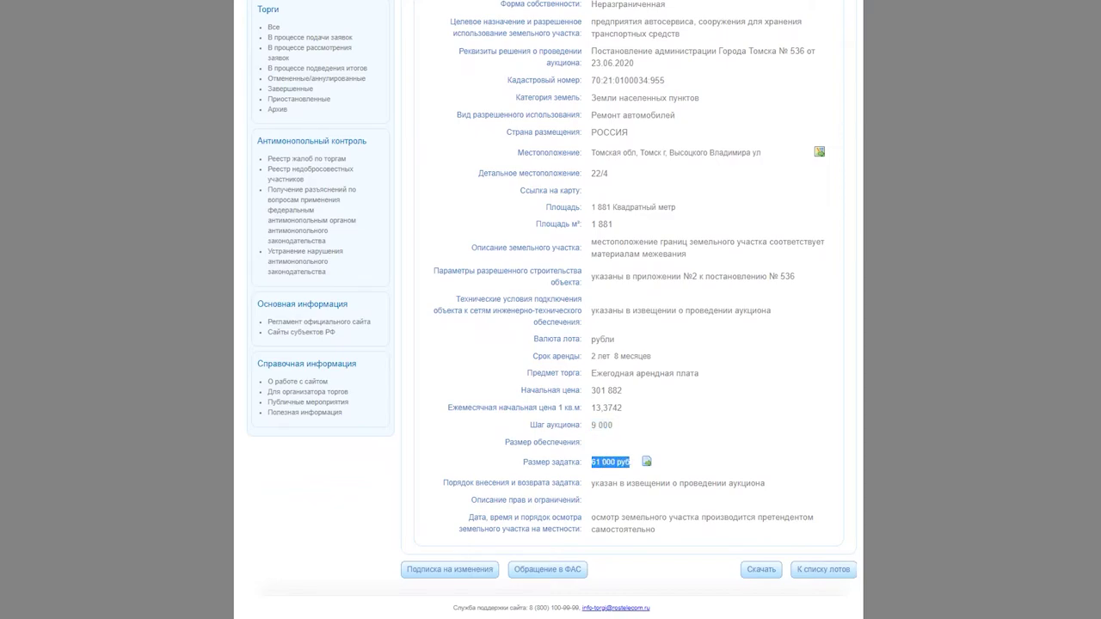
scroll(551, 307, "up", 4)
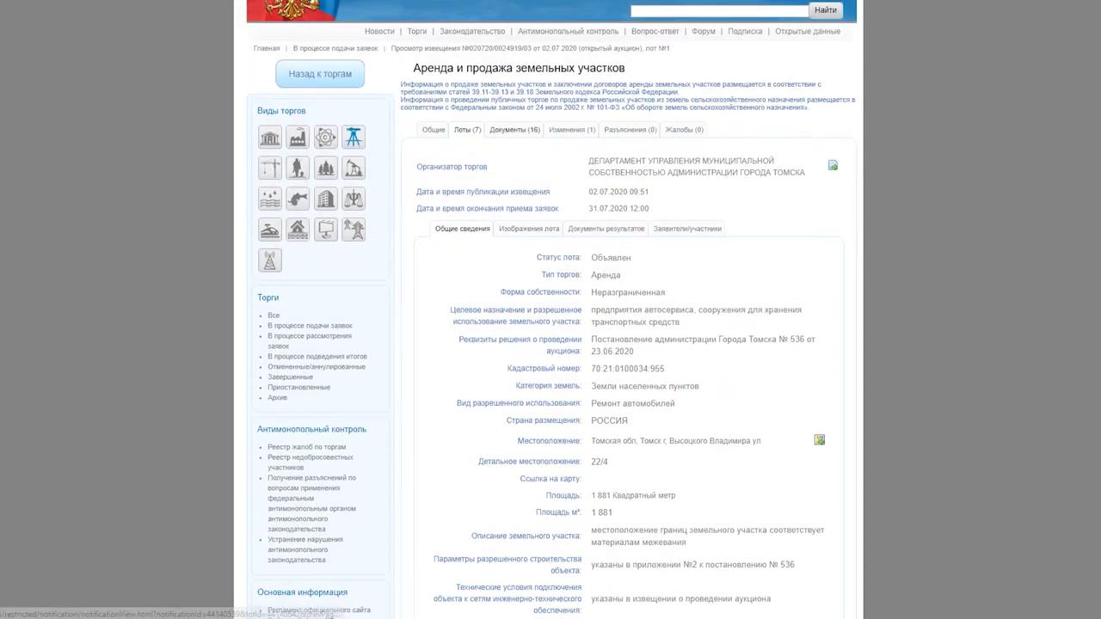
Compare the notice's list of lots with its list of attached documents
left_click(466, 129)
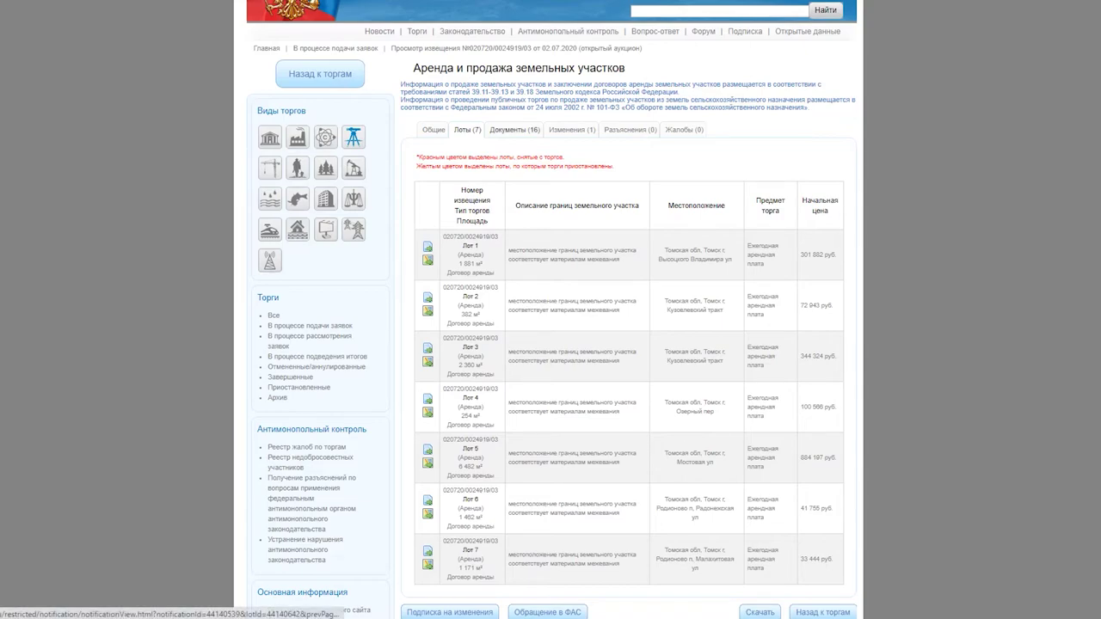
left_click(515, 129)
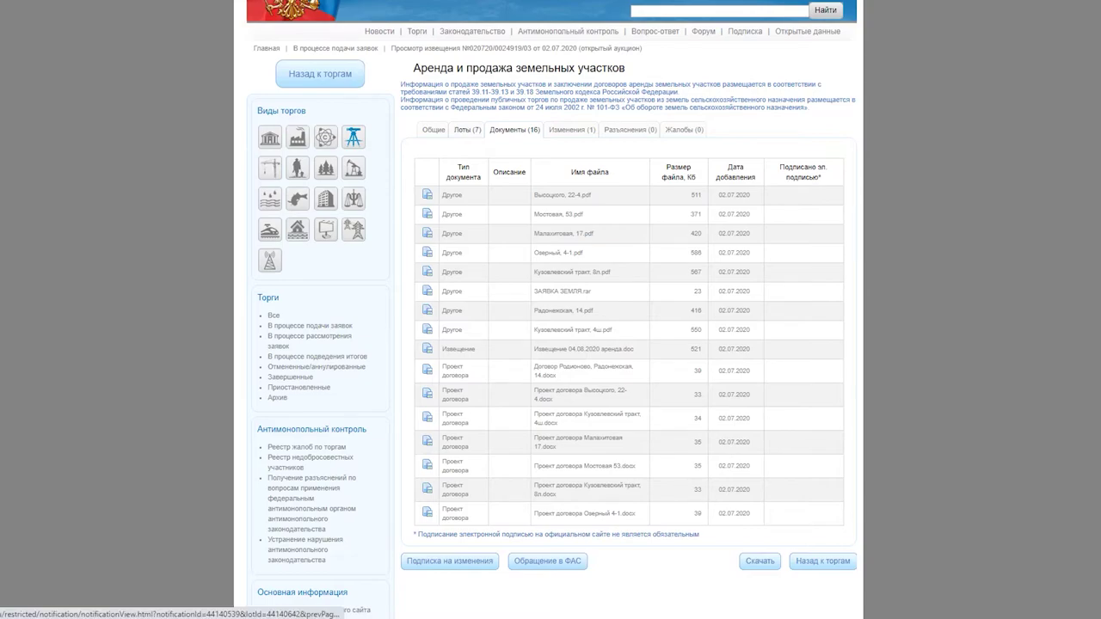
left_click(468, 129)
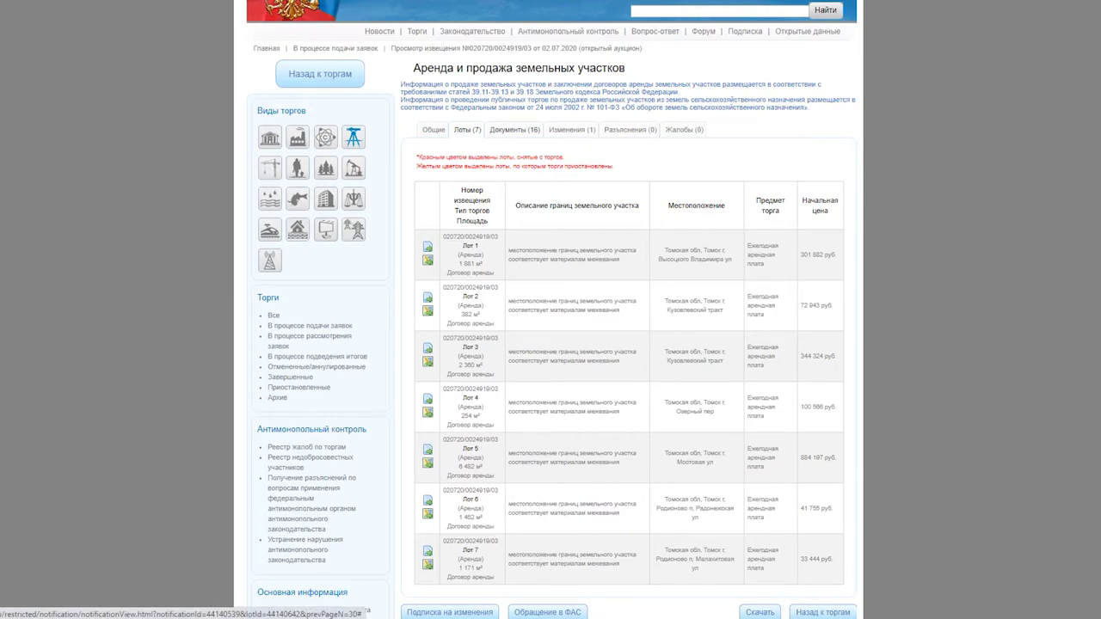
Open the resolution «Озерный, 4-1.pdf» from the notice's documents and read through its auction and lease terms
left_click(514, 130)
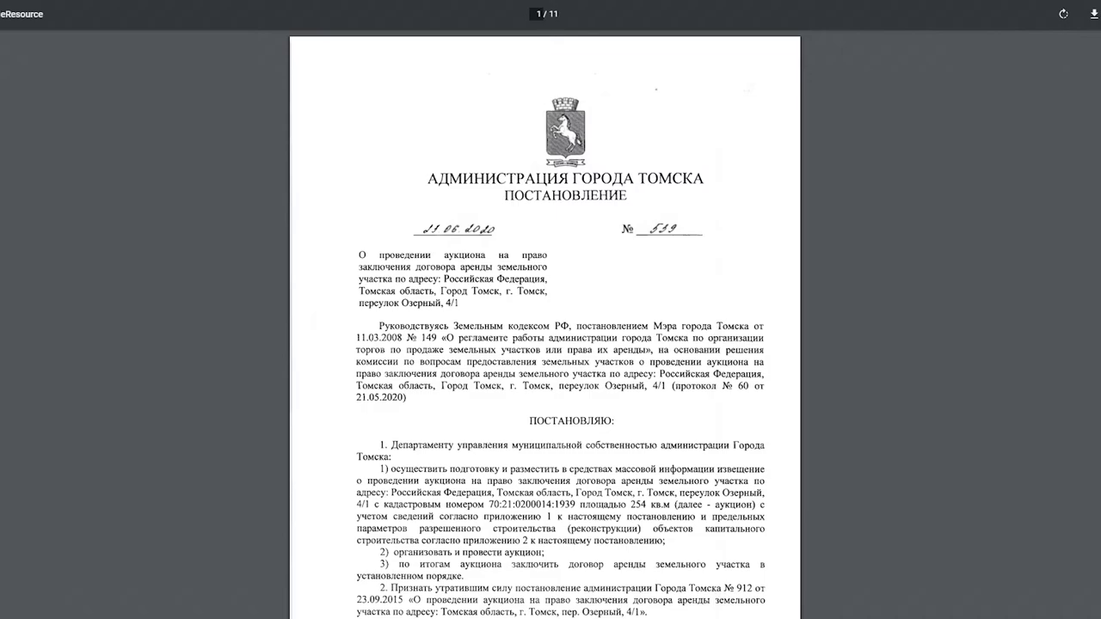
scroll(544, 327, "down", 1)
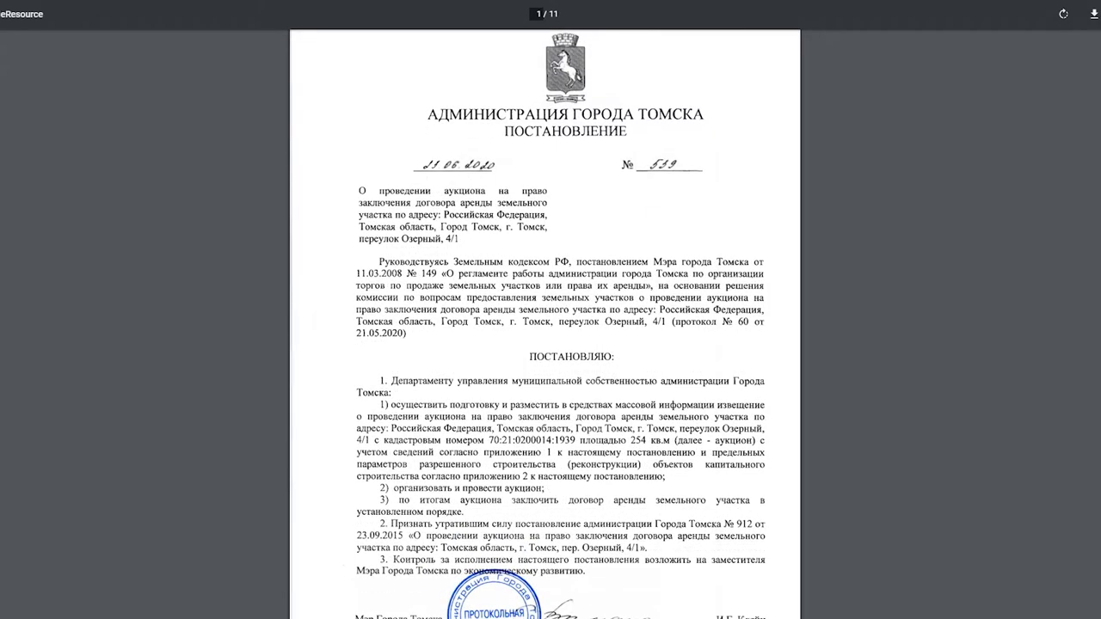
scroll(579, 381, "down", 20)
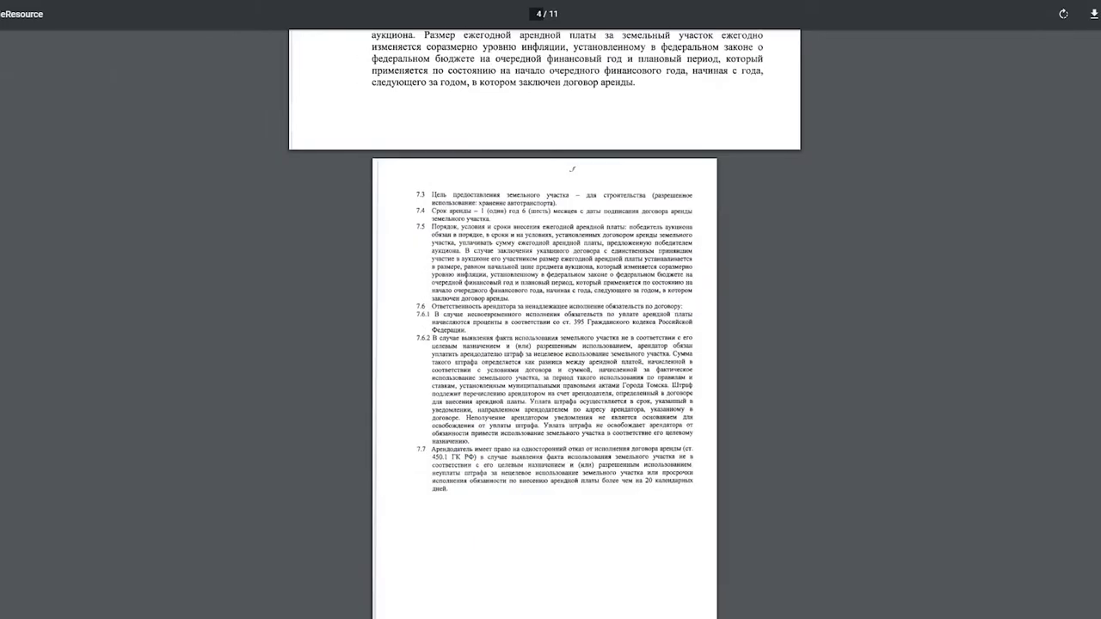
scroll(544, 324, "down", 20)
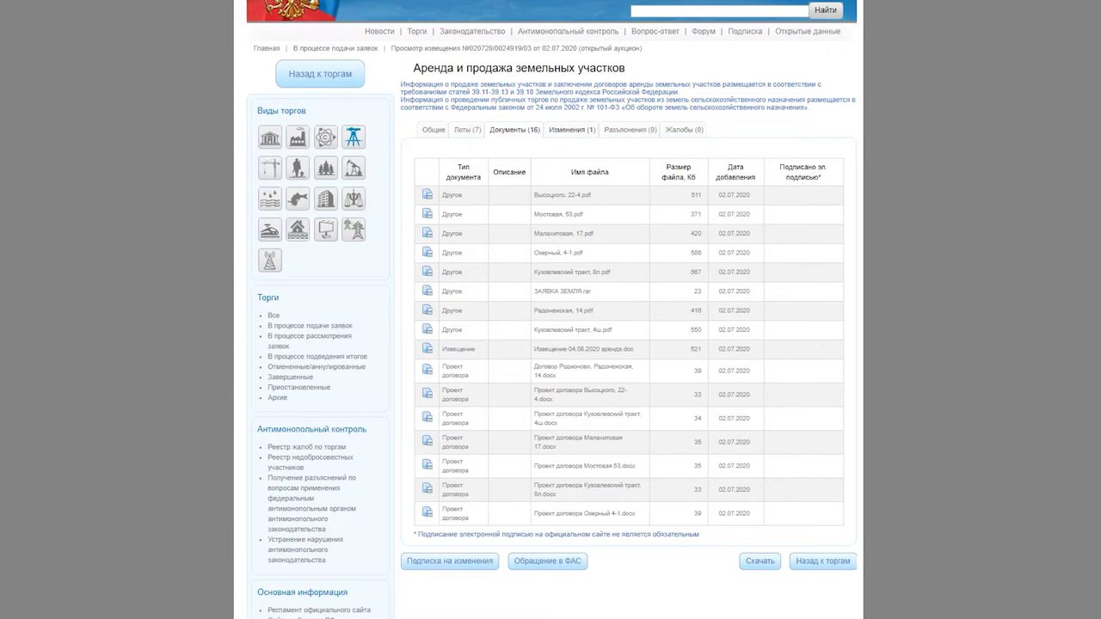
Open the notice's change history and save the file attached to the «техническая ошибка» change as an RTF document
left_click(572, 130)
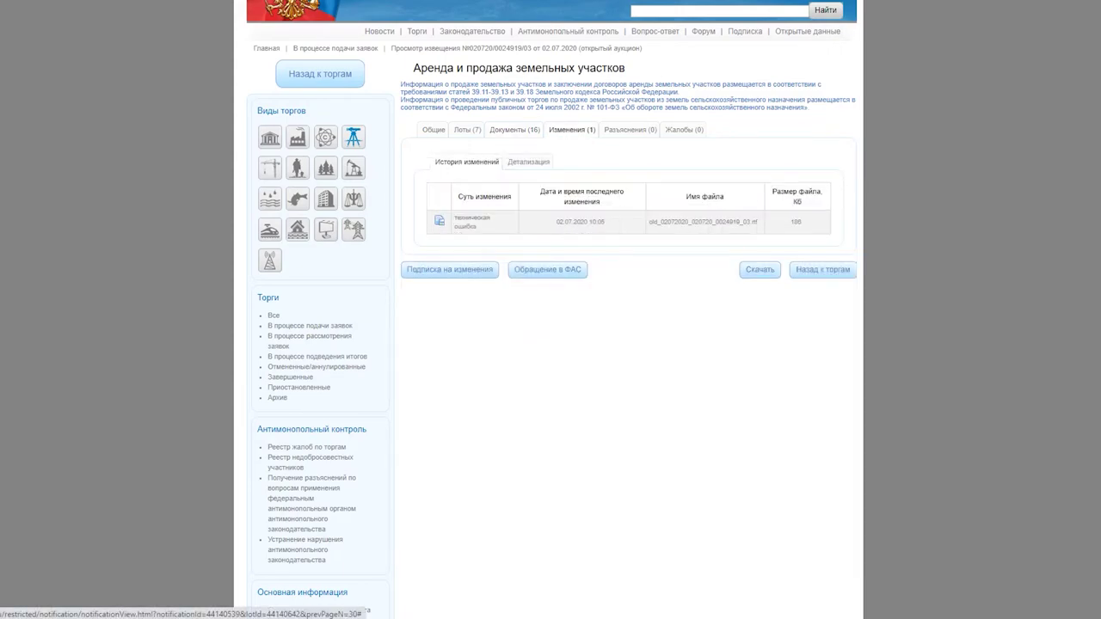
left_click_drag(434, 219, 492, 227)
left_click(492, 227)
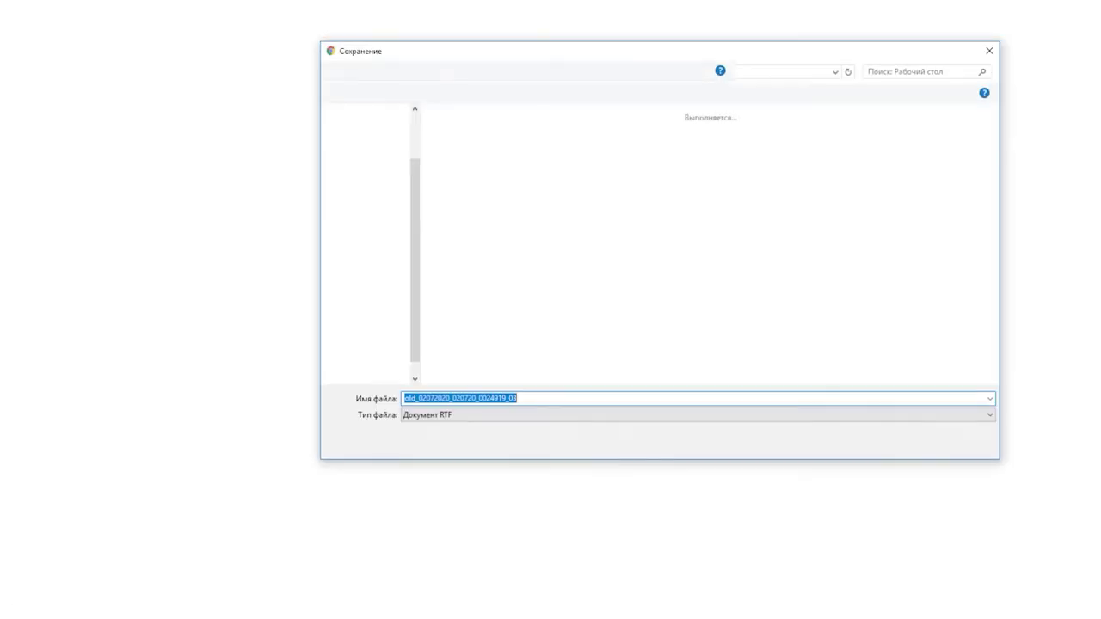
key("Return")
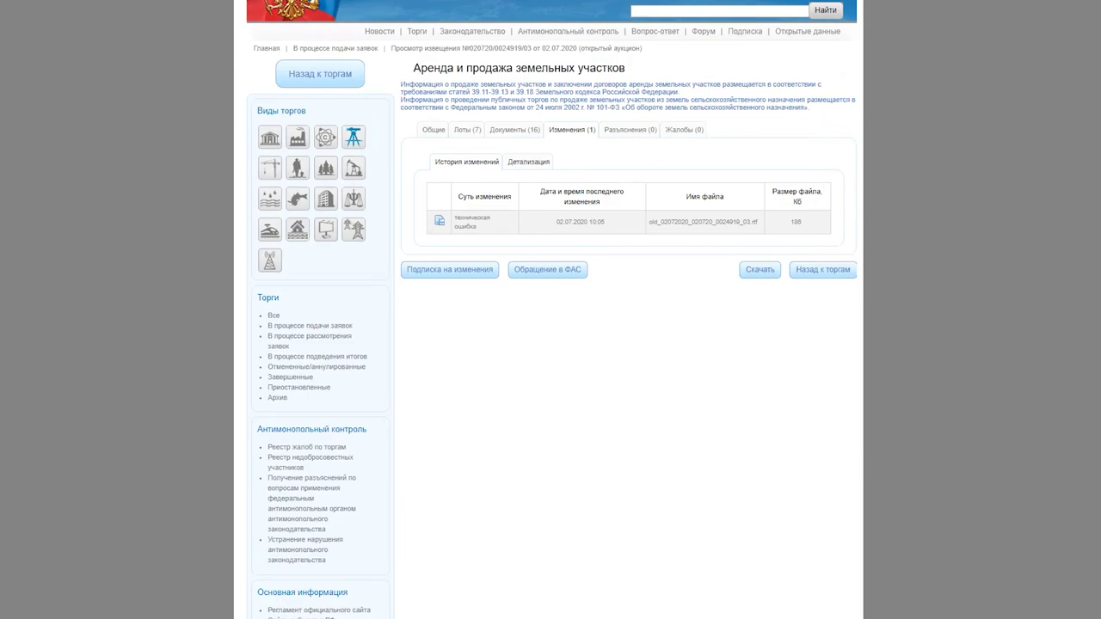
Review the detailed log of changes made to the notice, its lots and documents
left_click(528, 161)
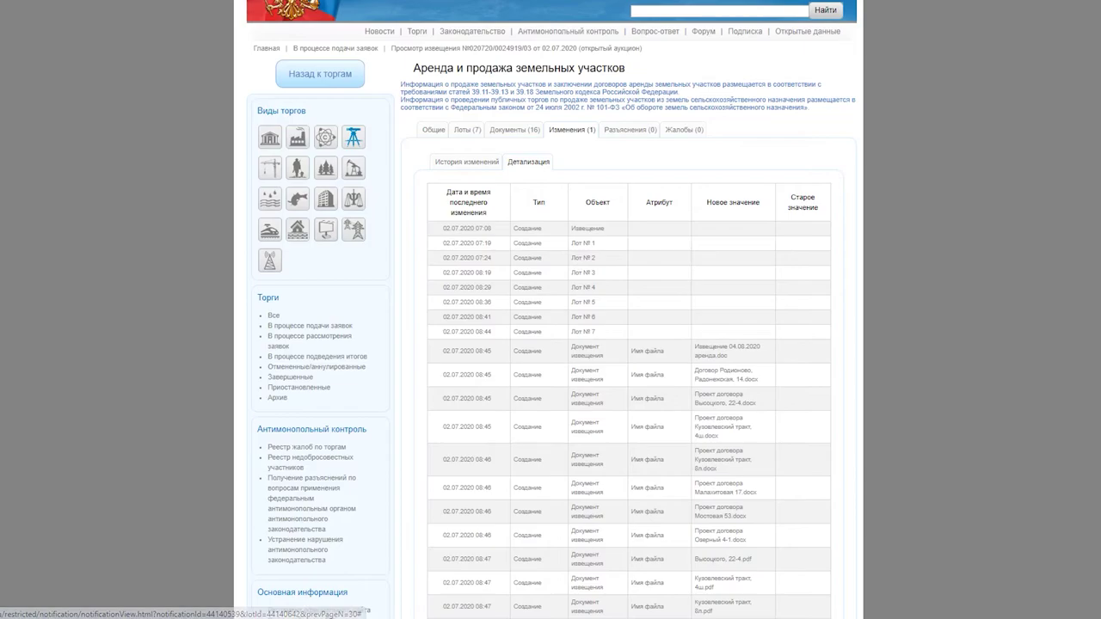
scroll(550, 344, "down", 3)
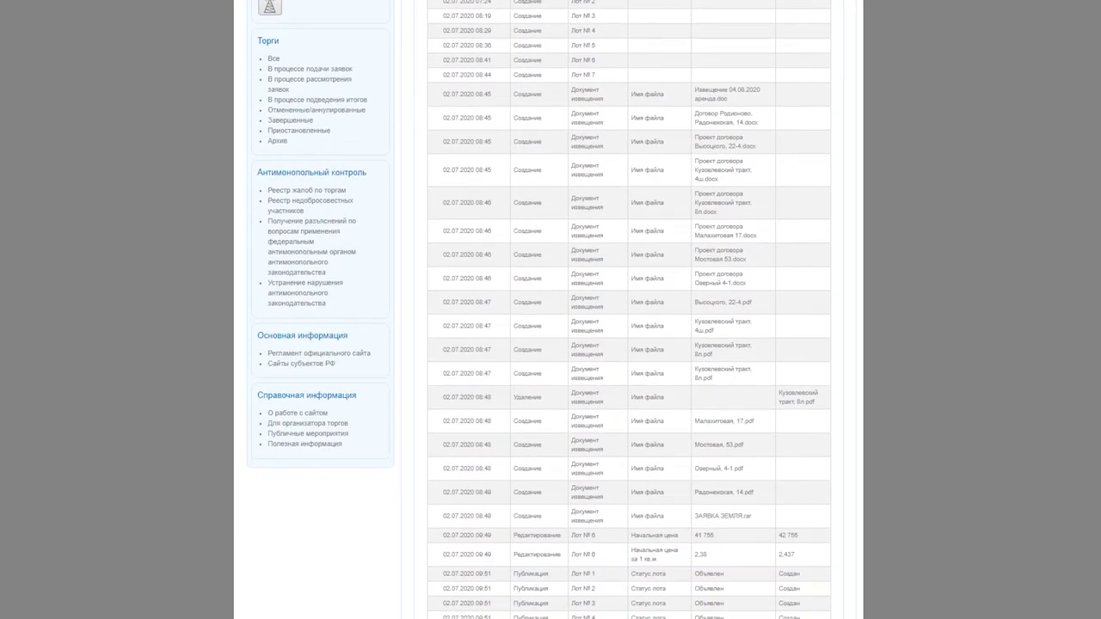
scroll(628, 310, "down", 3)
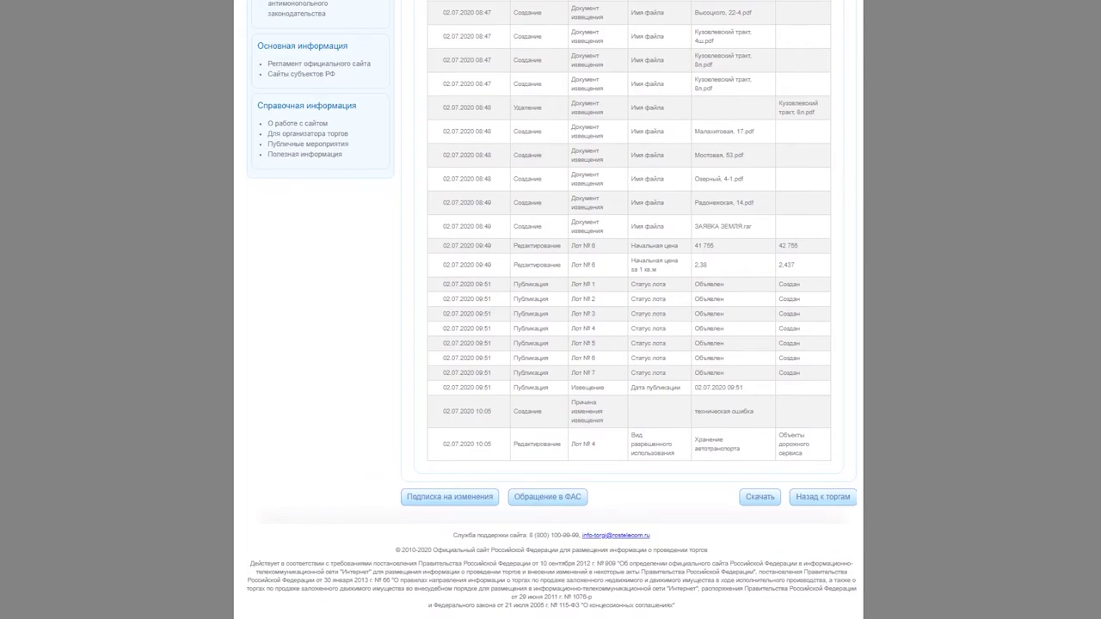
scroll(550, 310, "up", 10)
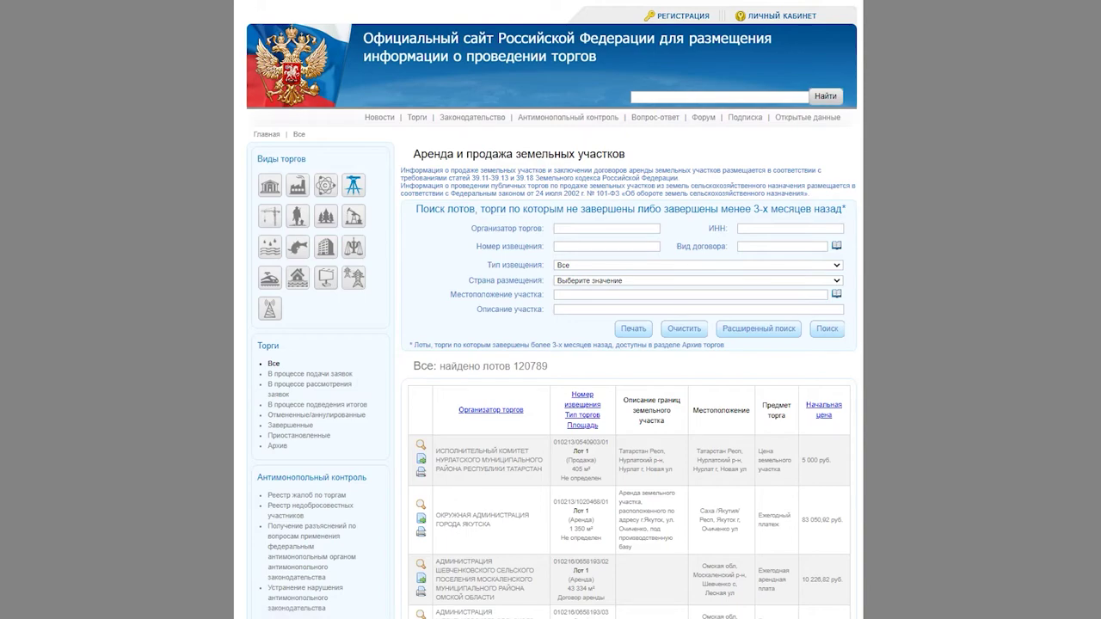
Restrict the land lots to «В процессе подачи заявок» and open the advanced search for them
left_click(607, 228)
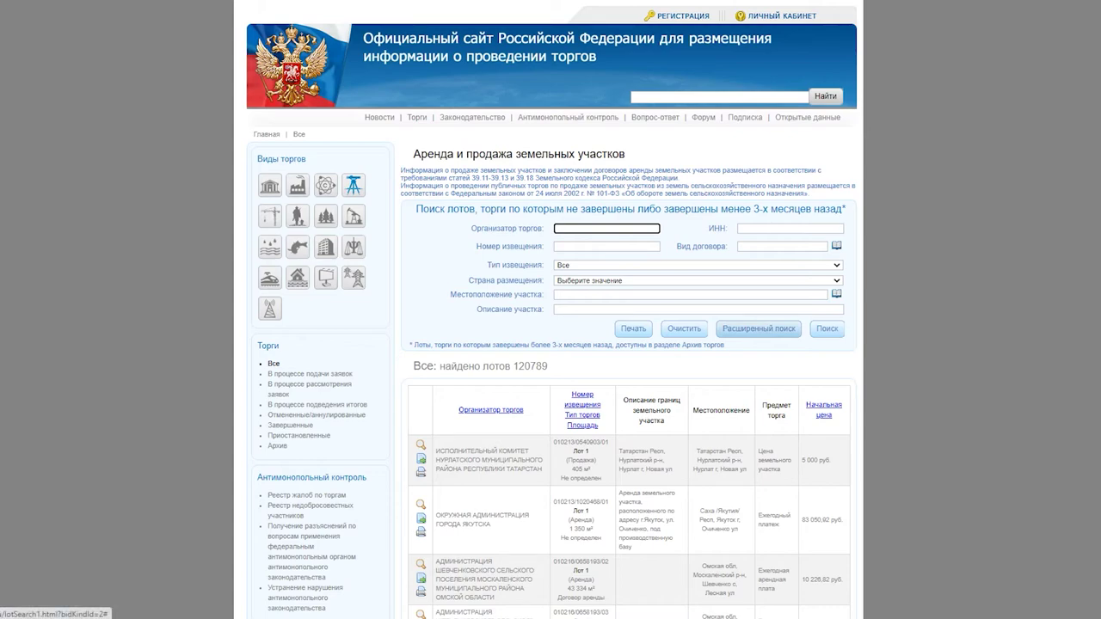
left_click(759, 328)
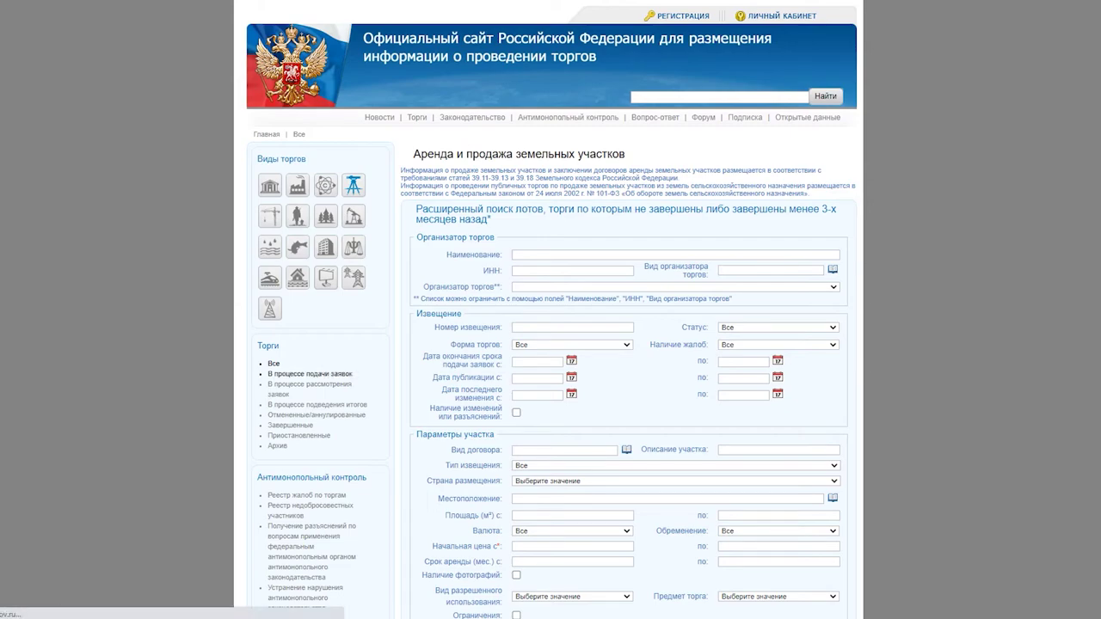
left_click(309, 374)
left_click(758, 329)
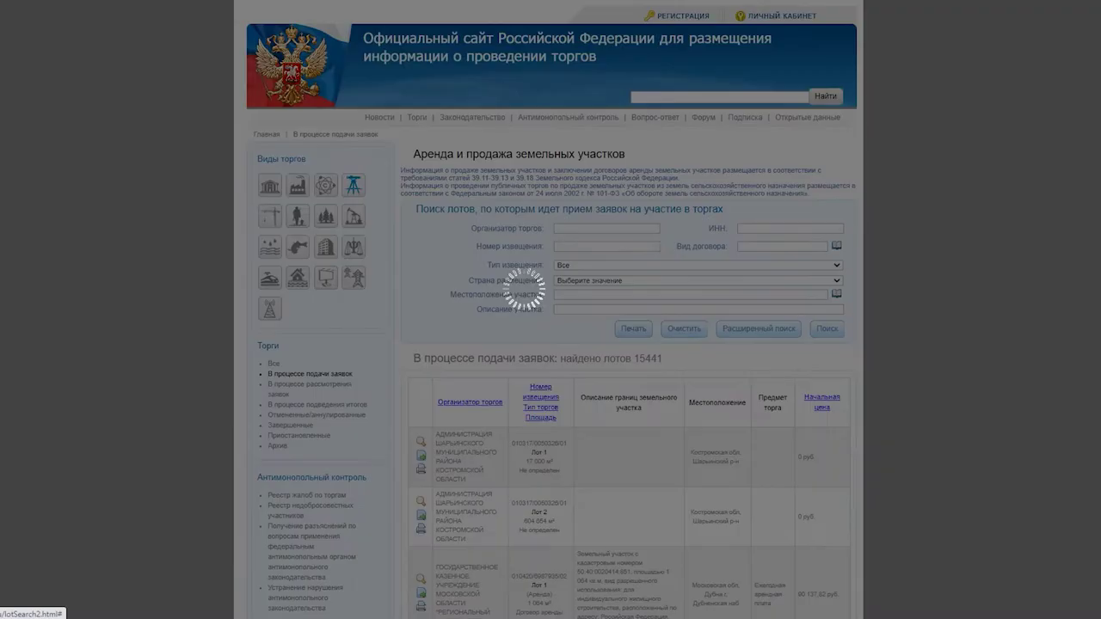
Set the bidding form filter to «Публичное предложение»
left_click(573, 335)
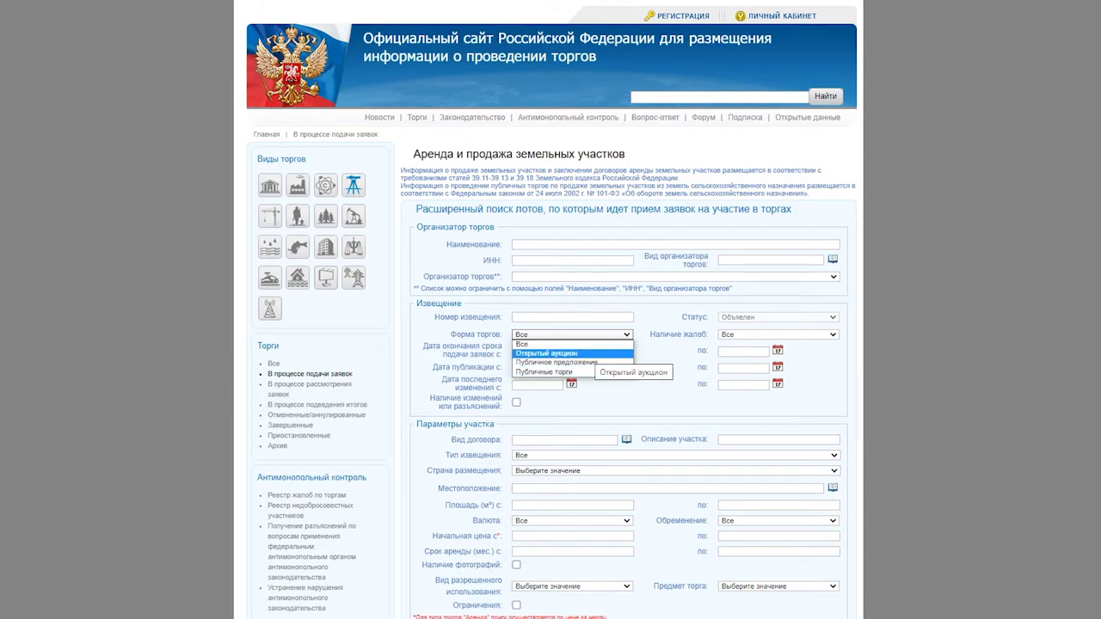
left_click(581, 362)
scroll(581, 362, "down", 1)
scroll(550, 344, "down", 1)
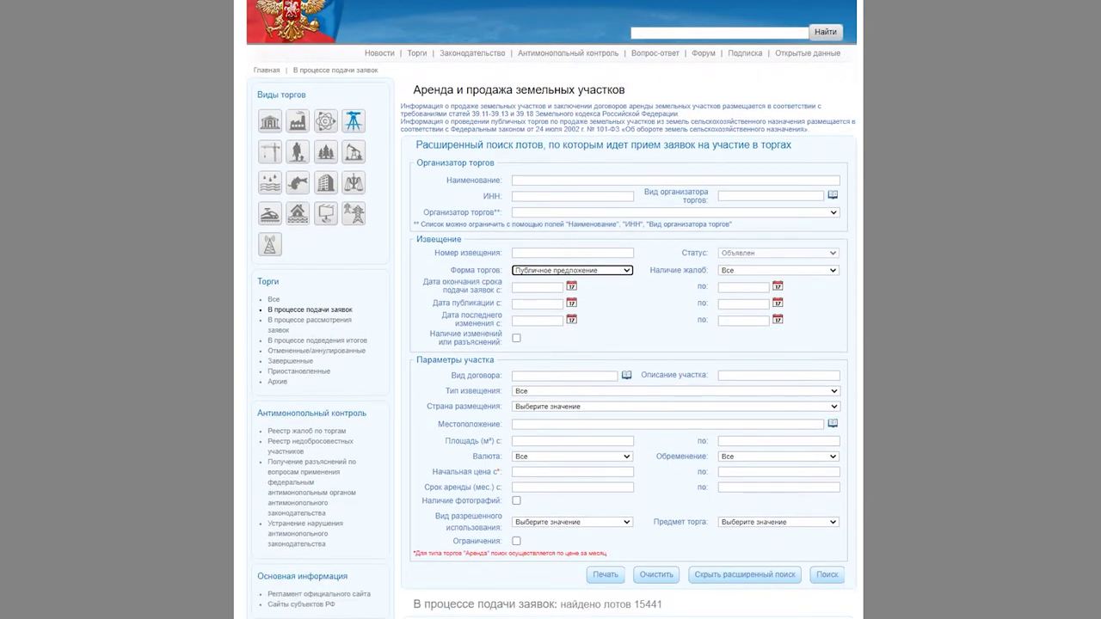
Set the bidding form to «Открытый аукцион», run the search and look over the found lots
left_click(571, 270)
left_click(551, 289)
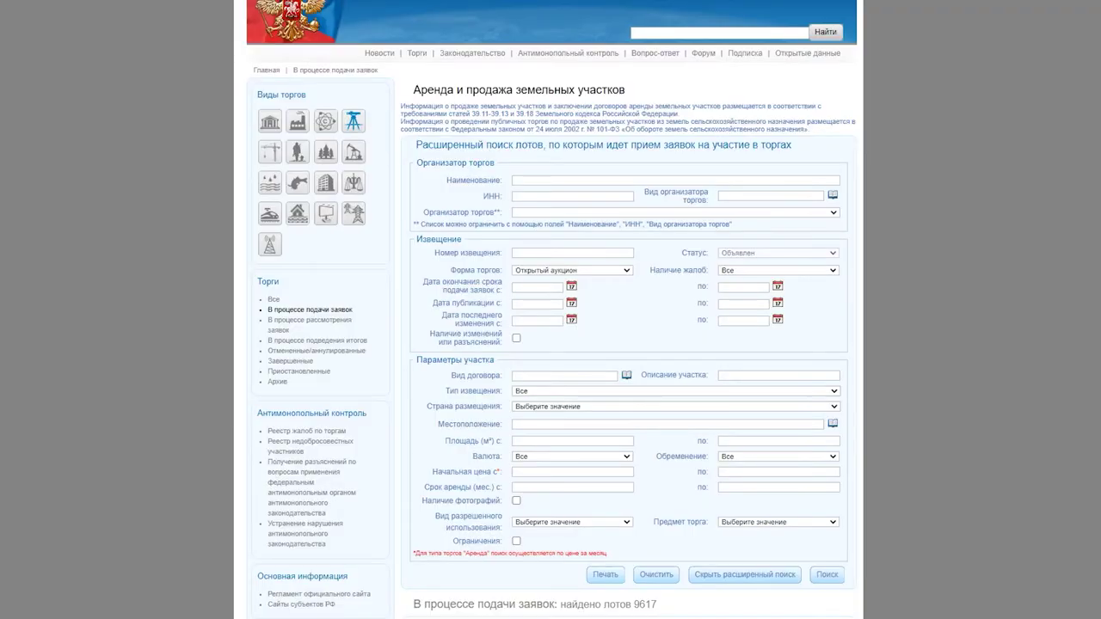
scroll(551, 344, "down", 3)
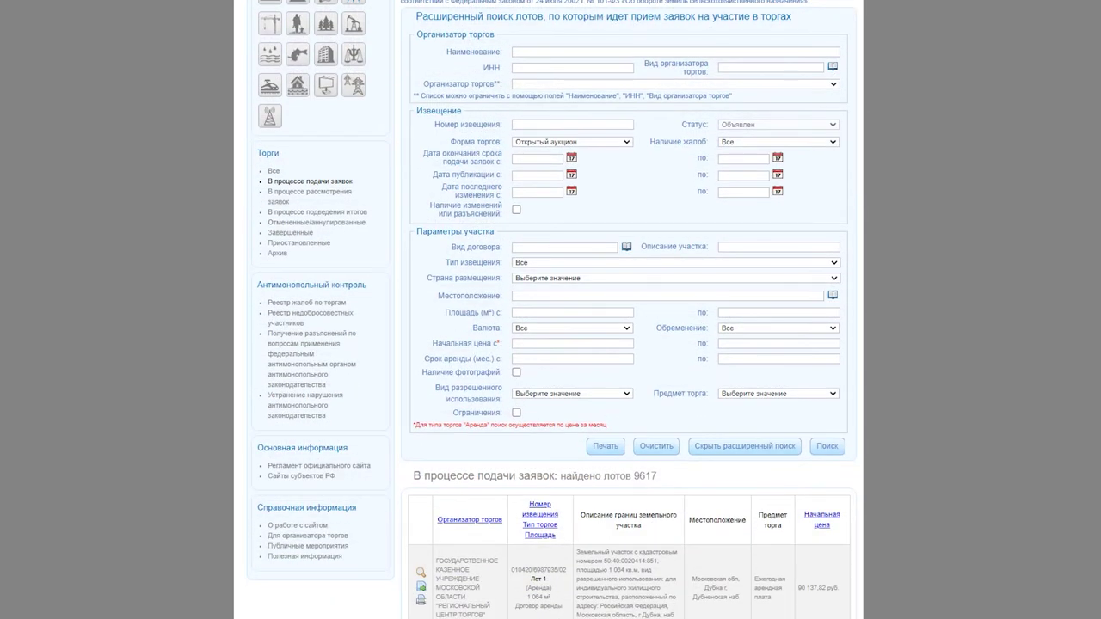
left_click_drag(634, 476, 658, 476)
scroll(551, 344, "down", 2)
scroll(551, 345, "up", 3)
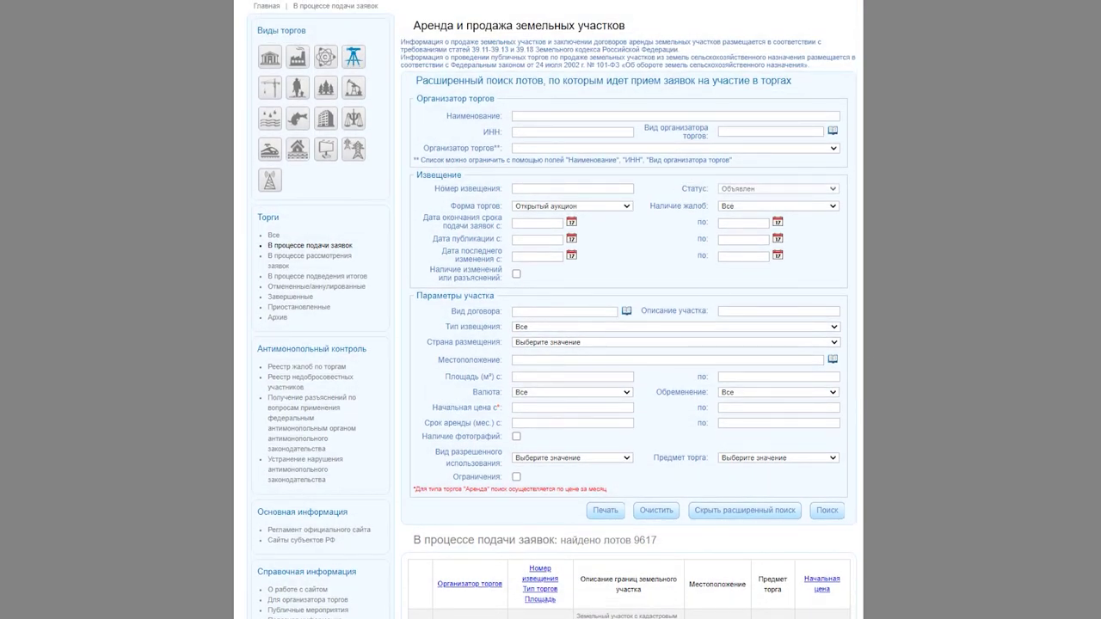
Set the subject of bidding to «Цена земельного участка» and run the search
left_click(778, 457)
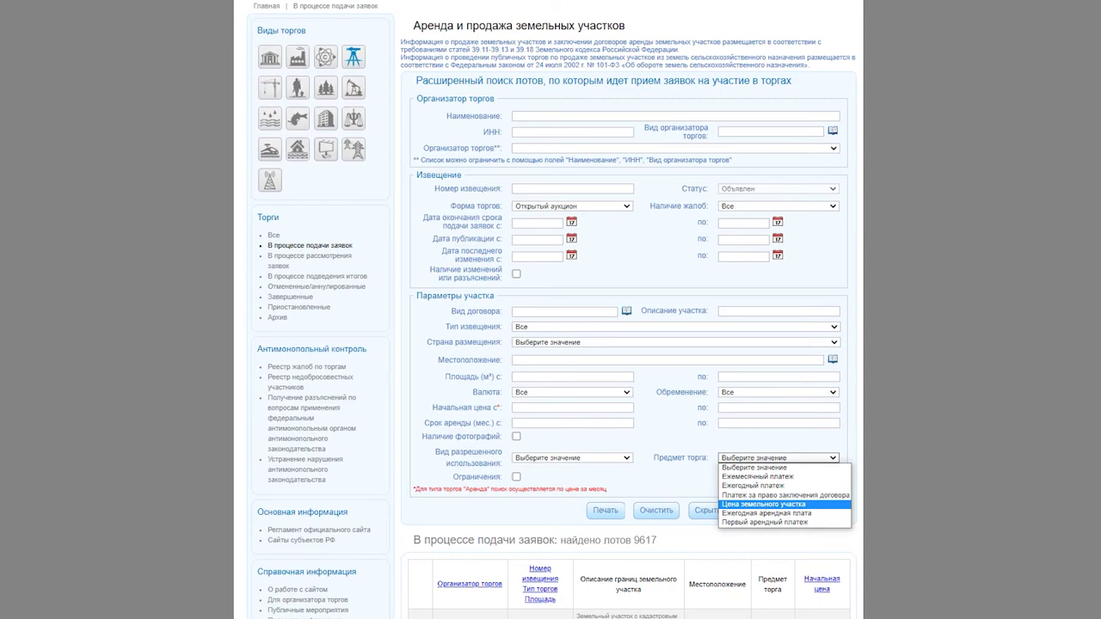
left_click(764, 504)
left_click(827, 510)
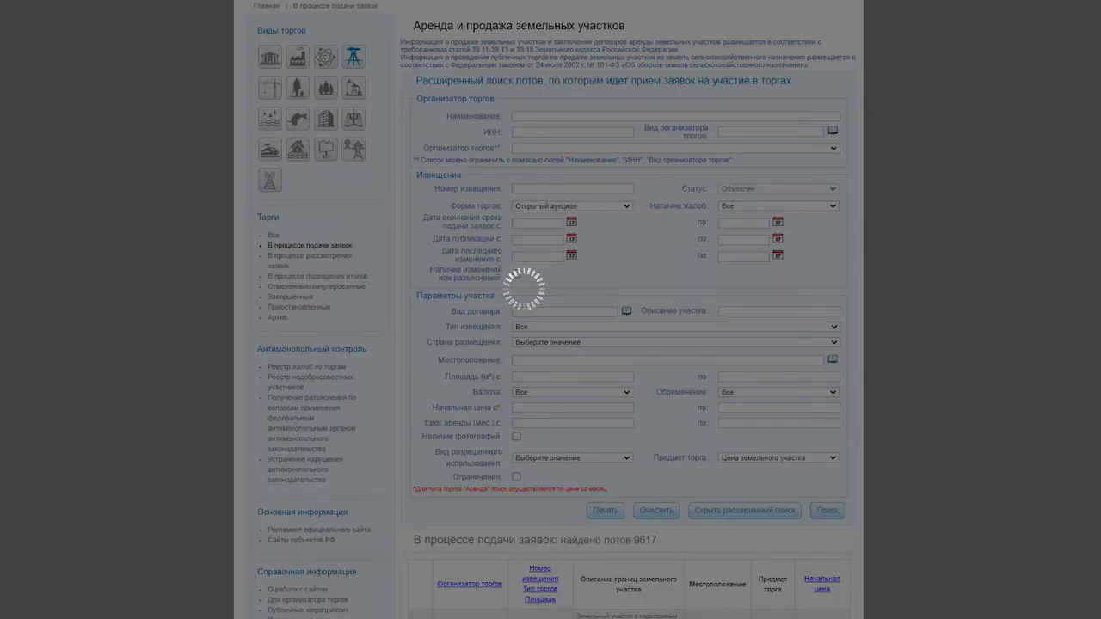
Check the first found lot's contract type and look over the available options for the subject of bidding
scroll(553, 310, "down", 2)
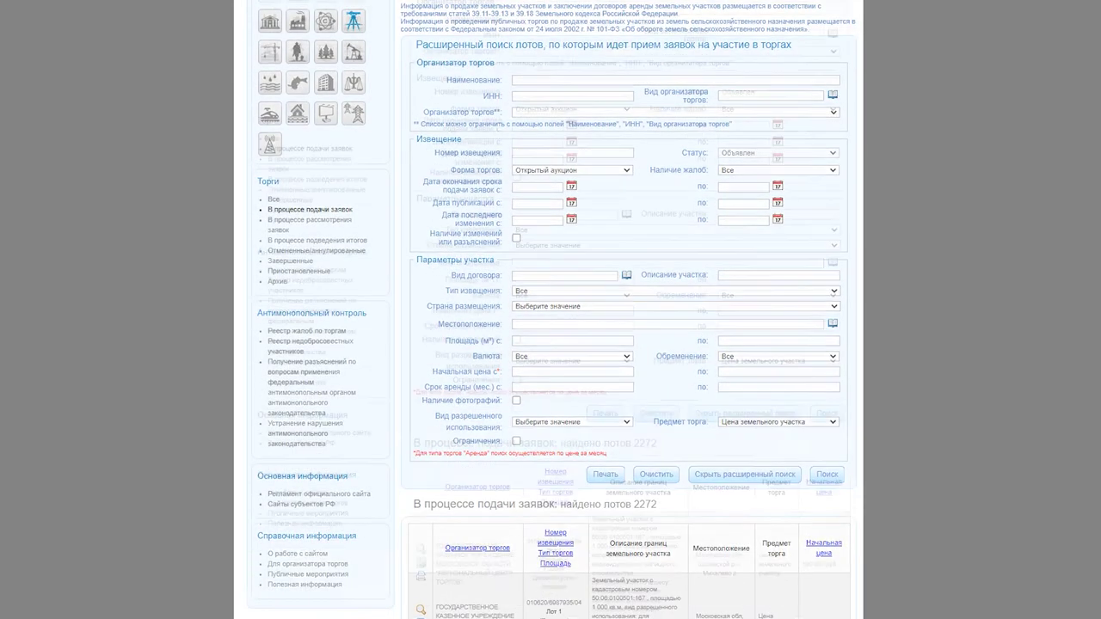
scroll(552, 309, "down", 2)
mouse_move(533, 482)
left_mouse_down()
mouse_move(571, 482)
mouse_move(567, 492)
mouse_move(527, 445)
mouse_move(536, 482)
left_mouse_up()
scroll(536, 481, "down", 1)
scroll(536, 482, "up", 2)
scroll(536, 482, "down", 2)
left_click(778, 201)
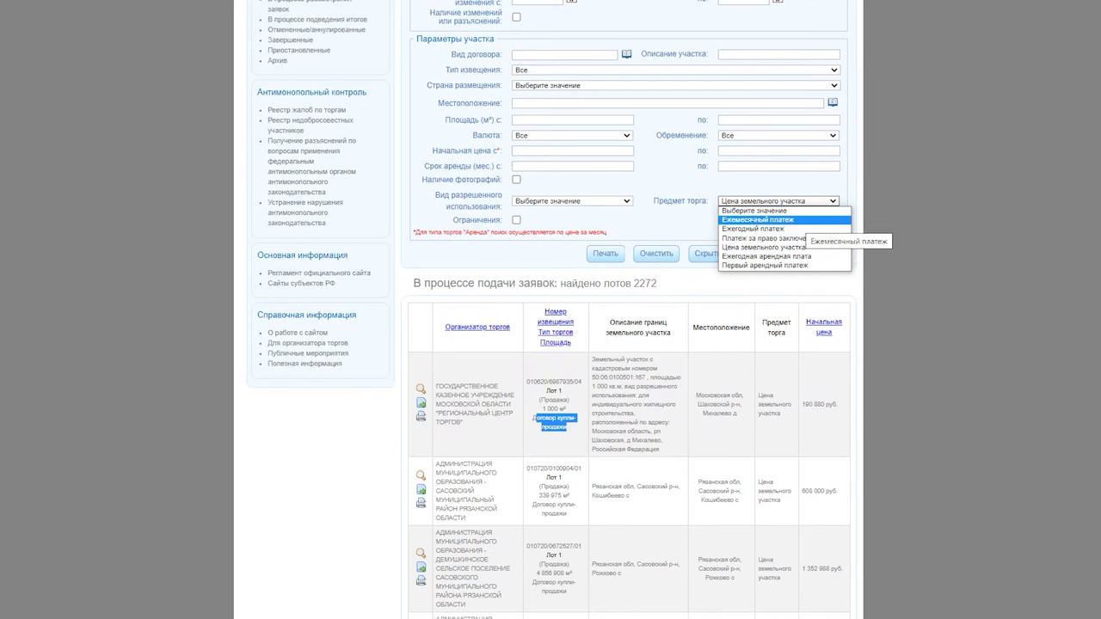
key("Escape")
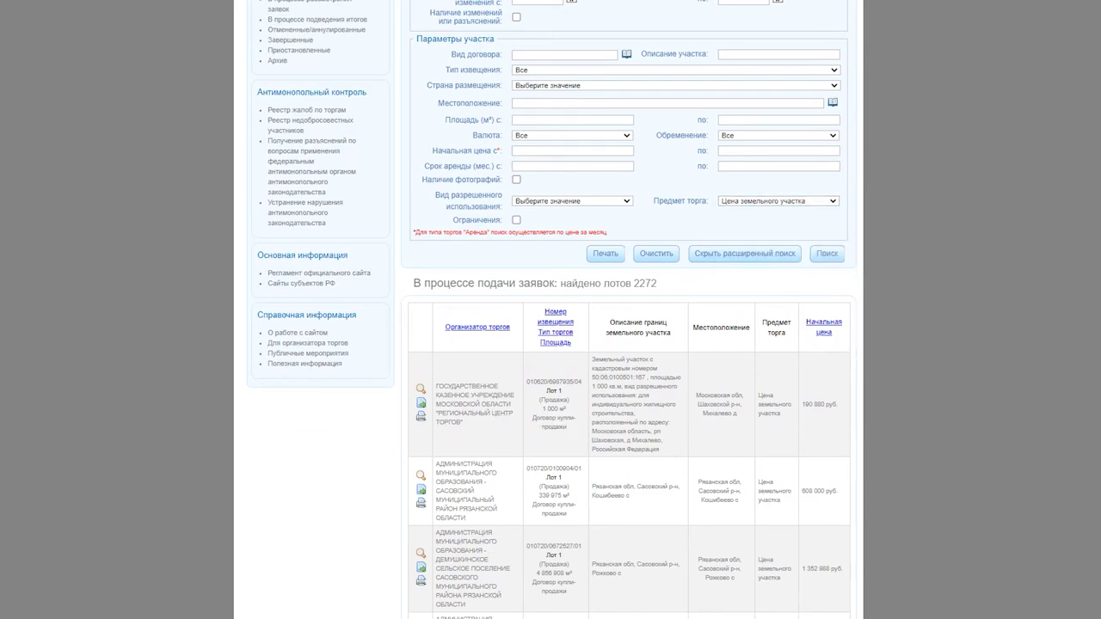